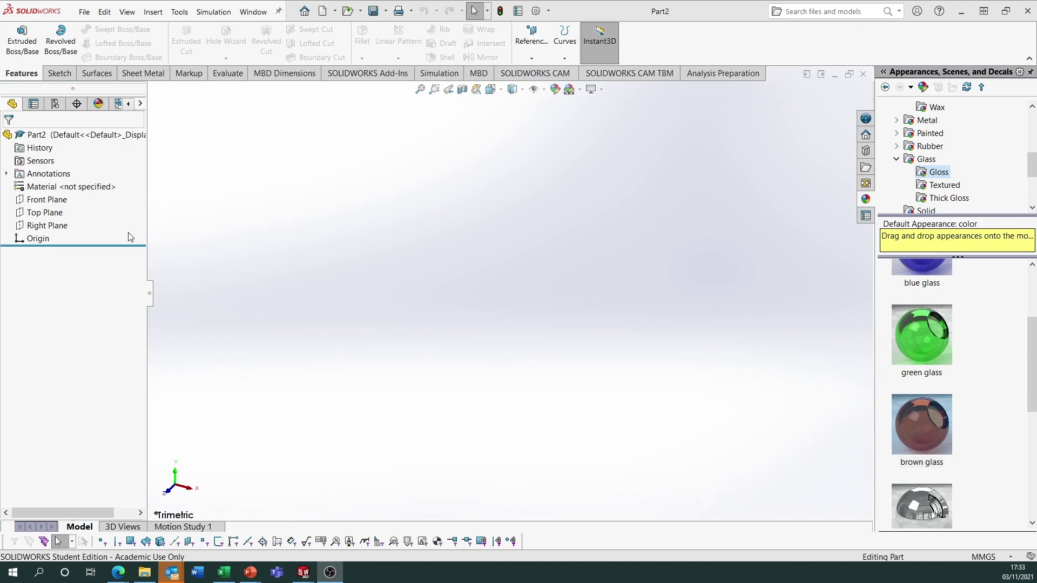
Step: Sketch a rectangle from the origin on the Top Plane and make its sides equal
{"action": "left_click", "coordinate": [46, 213]}
{"action": "left_click", "coordinate": [52, 198]}
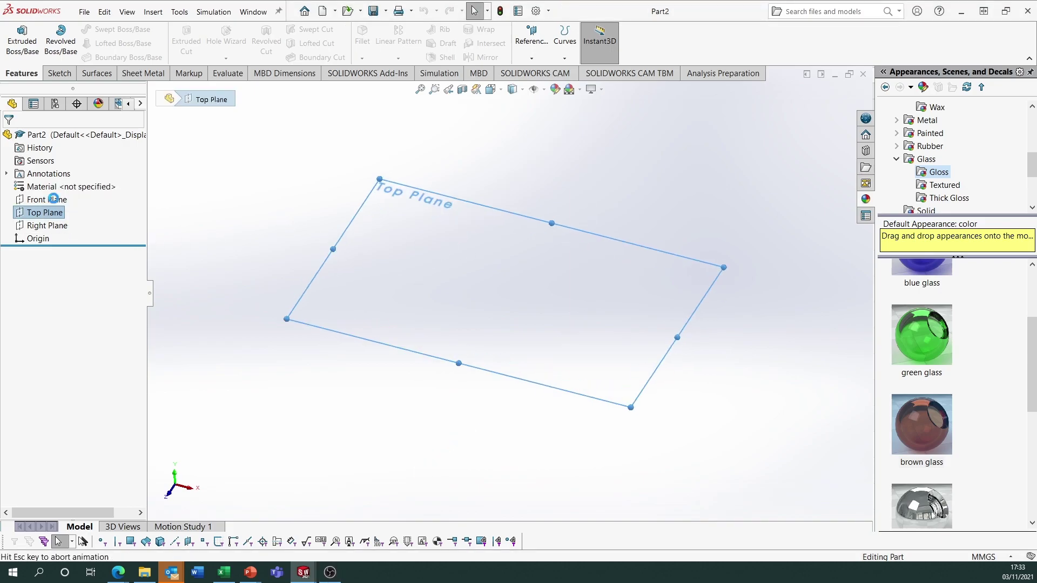
{"action": "left_click", "coordinate": [101, 43]}
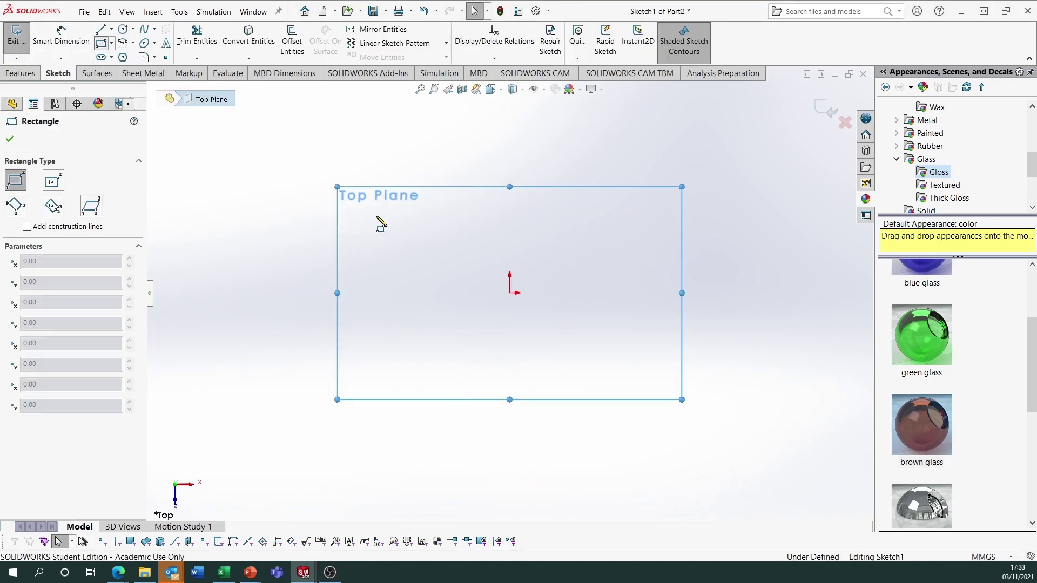
{"action": "left_click", "coordinate": [509, 294]}
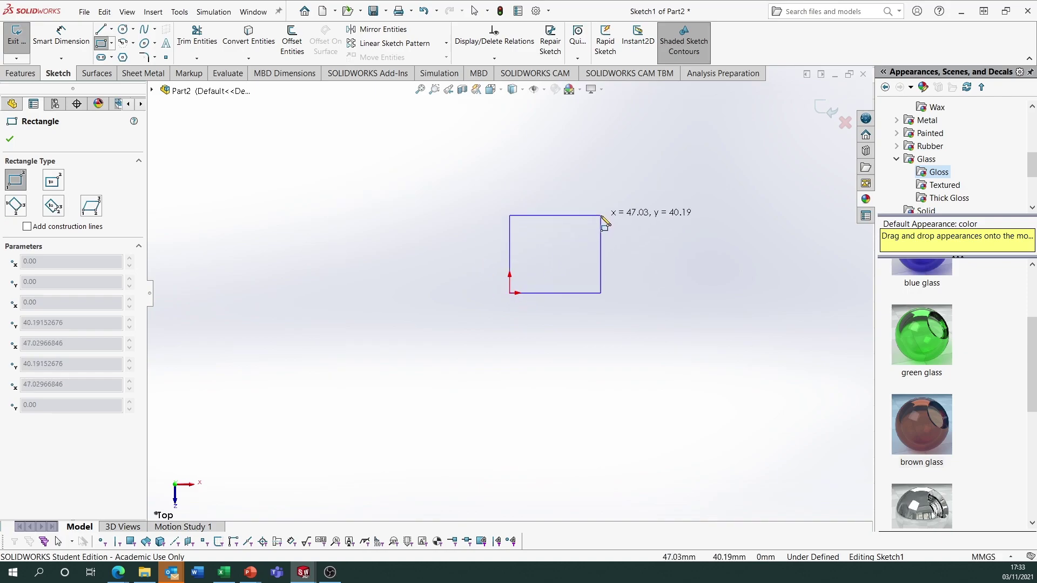
{"action": "left_click", "coordinate": [602, 214]}
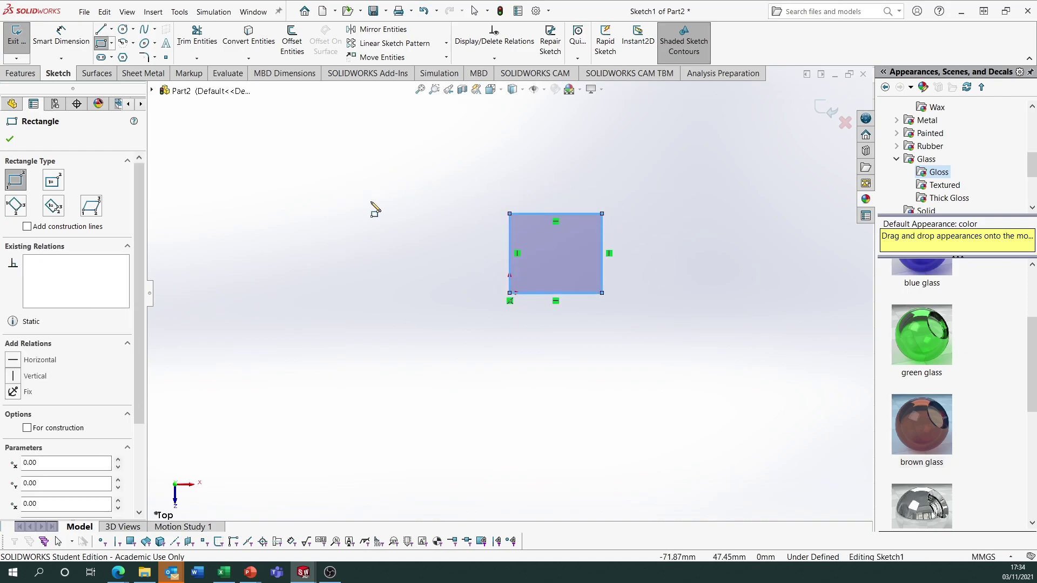
{"action": "key", "text": "Escape"}
{"action": "left_click_drag", "start_coordinate": [452, 177], "coordinate": [620, 352]}
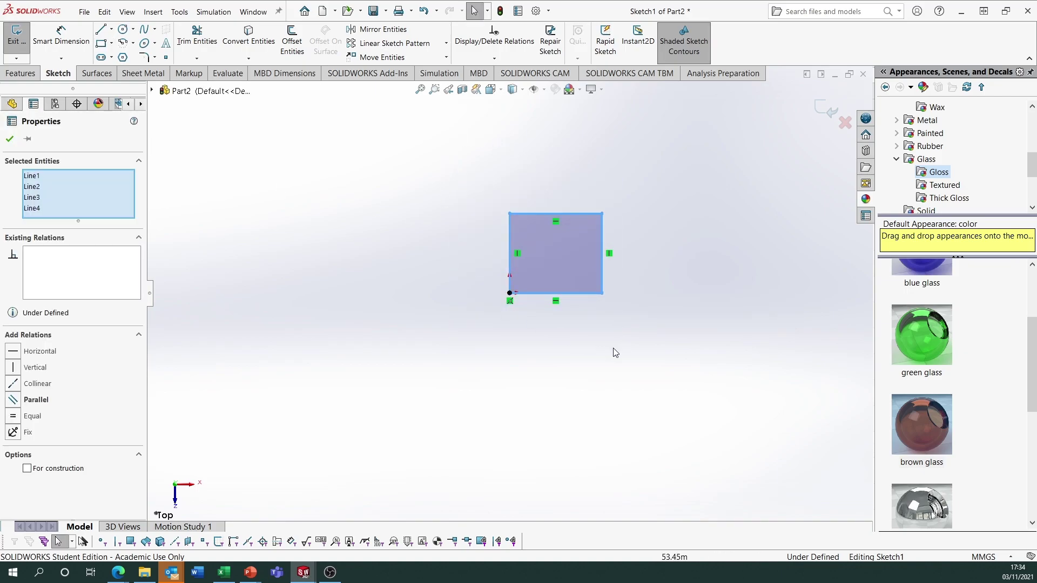
{"action": "left_click", "coordinate": [13, 415]}
{"action": "left_click", "coordinate": [251, 319]}
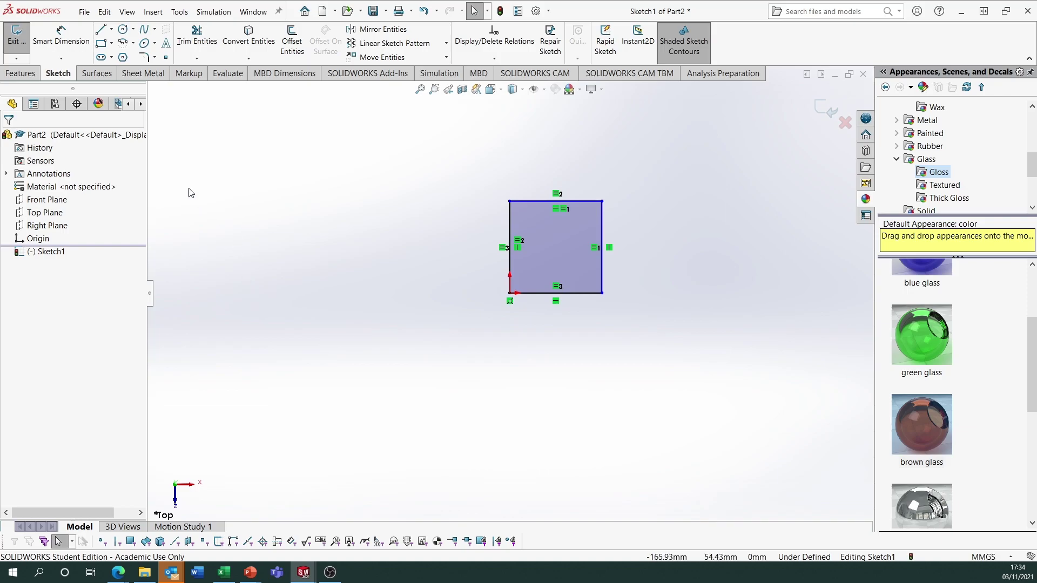
Step: Dimension the square's bottom side to 75 mm
{"action": "left_click", "coordinate": [81, 51]}
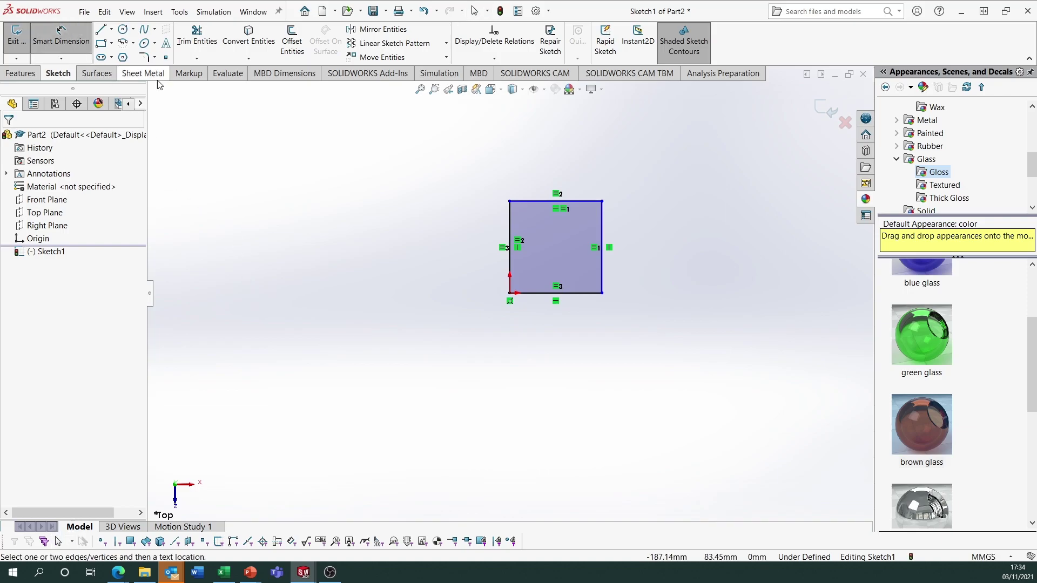
{"action": "left_click", "coordinate": [577, 293]}
{"action": "left_click", "coordinate": [583, 357]}
{"action": "type", "text": "7"}
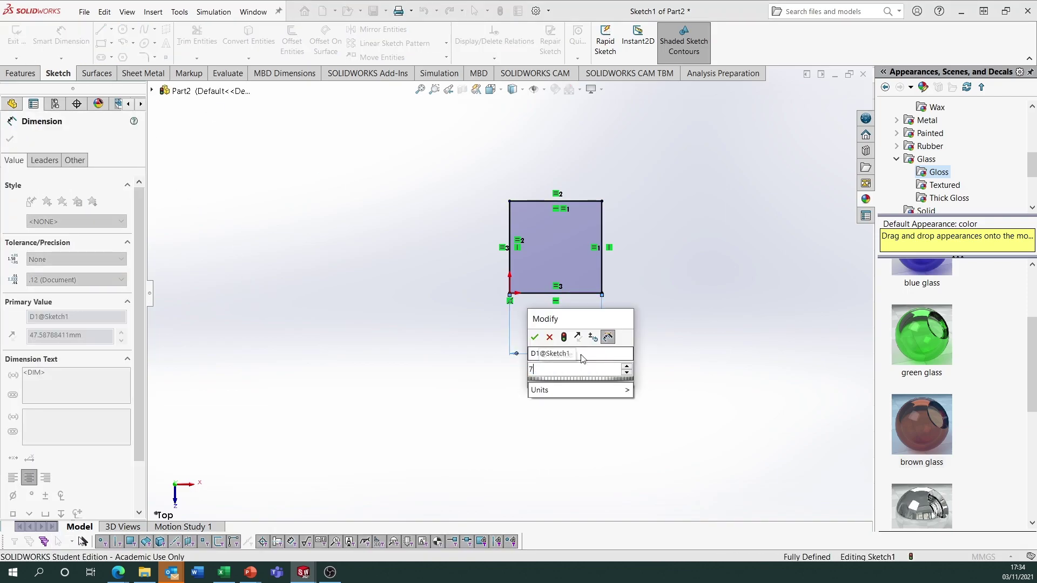
{"action": "type", "text": "5"}
{"action": "key", "text": "Return"}
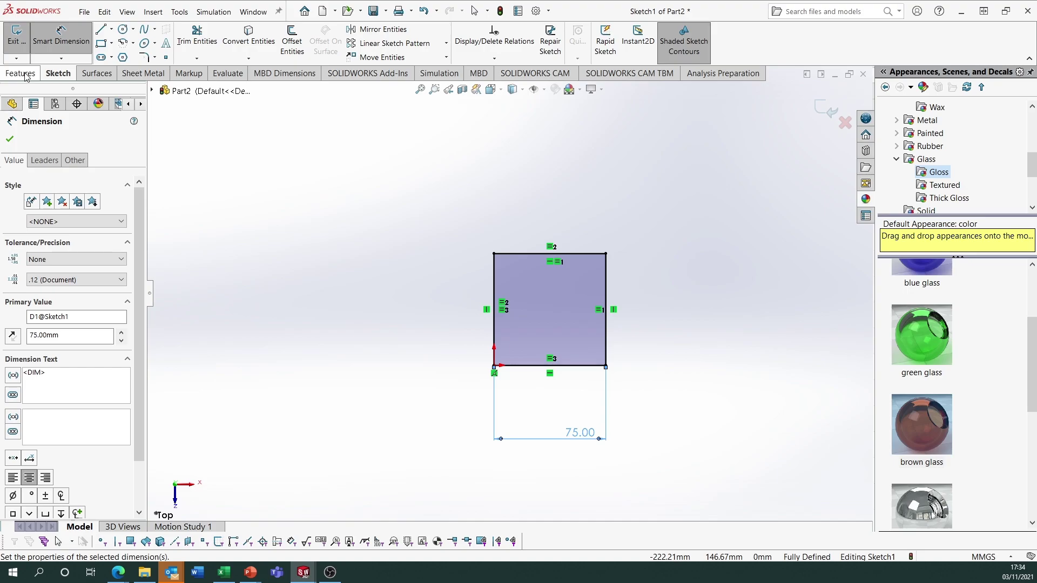
Step: Extrude the square 75 mm into a cube
{"action": "left_click", "coordinate": [22, 74]}
{"action": "left_click", "coordinate": [22, 37]}
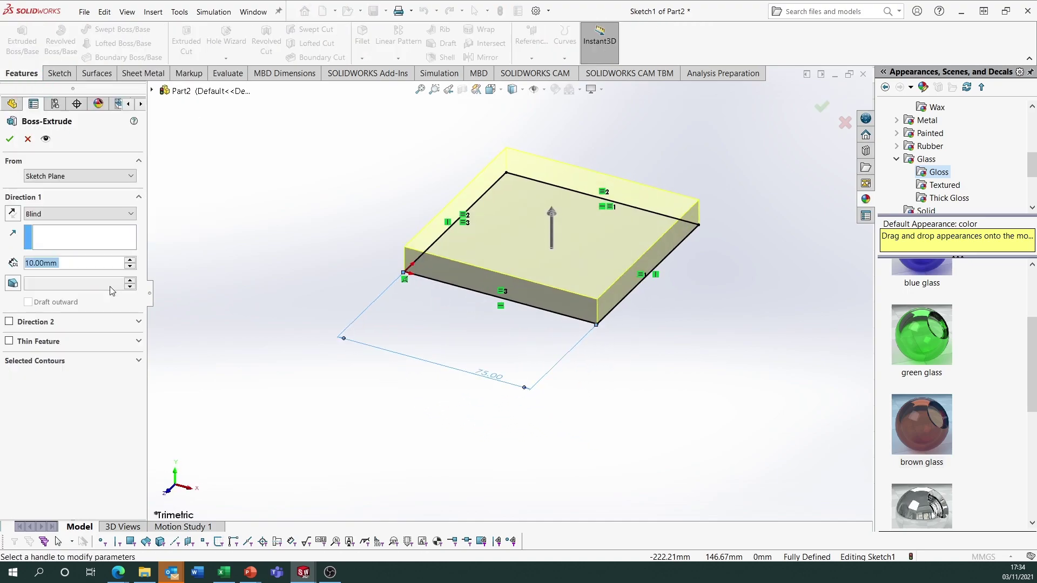
{"action": "type", "text": "75"}
{"action": "key", "text": "Return"}
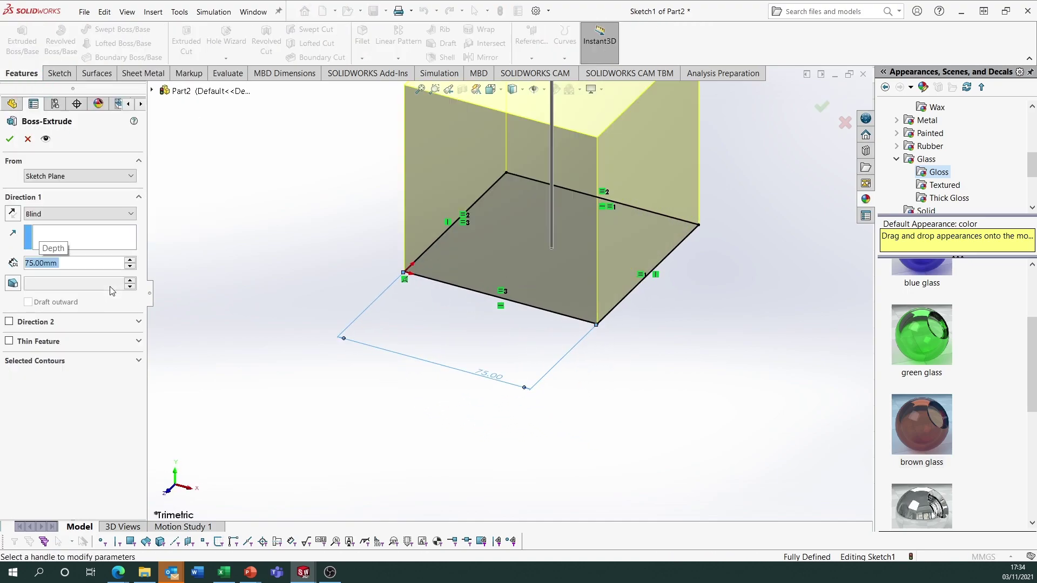
{"action": "left_click", "coordinate": [9, 140]}
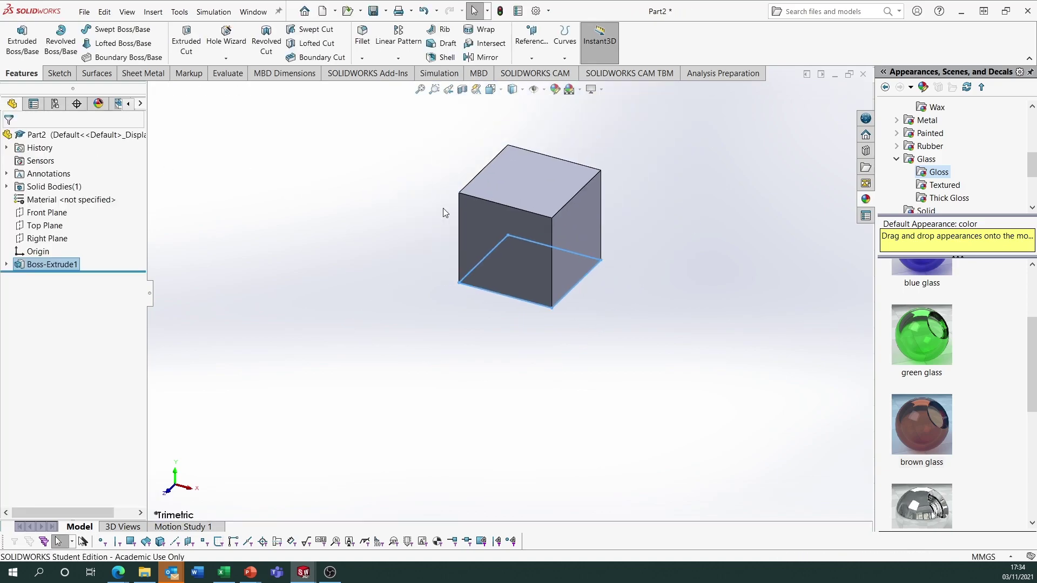
Step: Apply the green glass appearance to the Boss-Extrude1 cube and orbit to inspect it
{"action": "left_click_drag", "start_coordinate": [922, 335], "coordinate": [589, 261]}
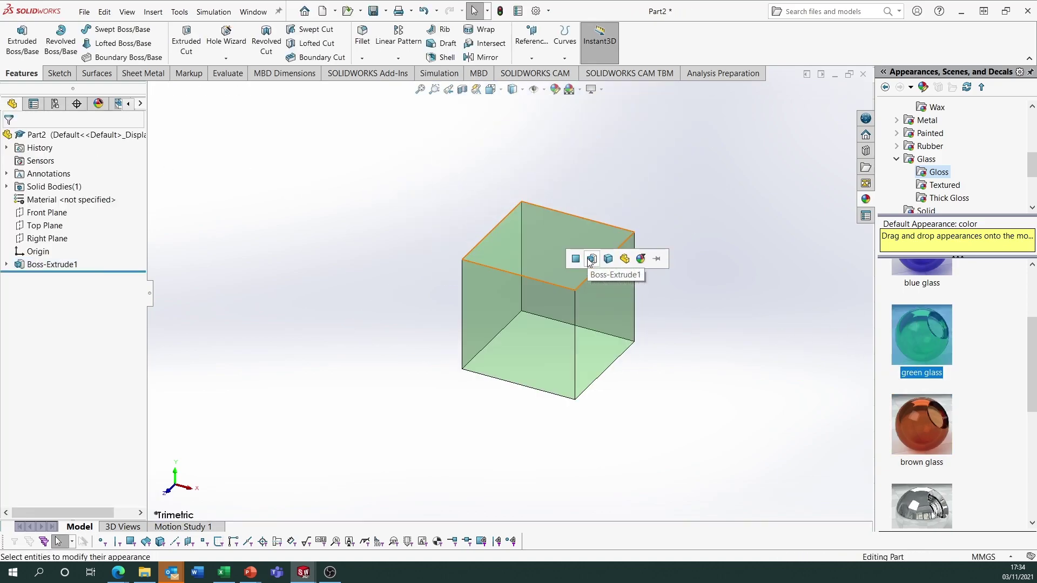
{"action": "left_click", "coordinate": [591, 259]}
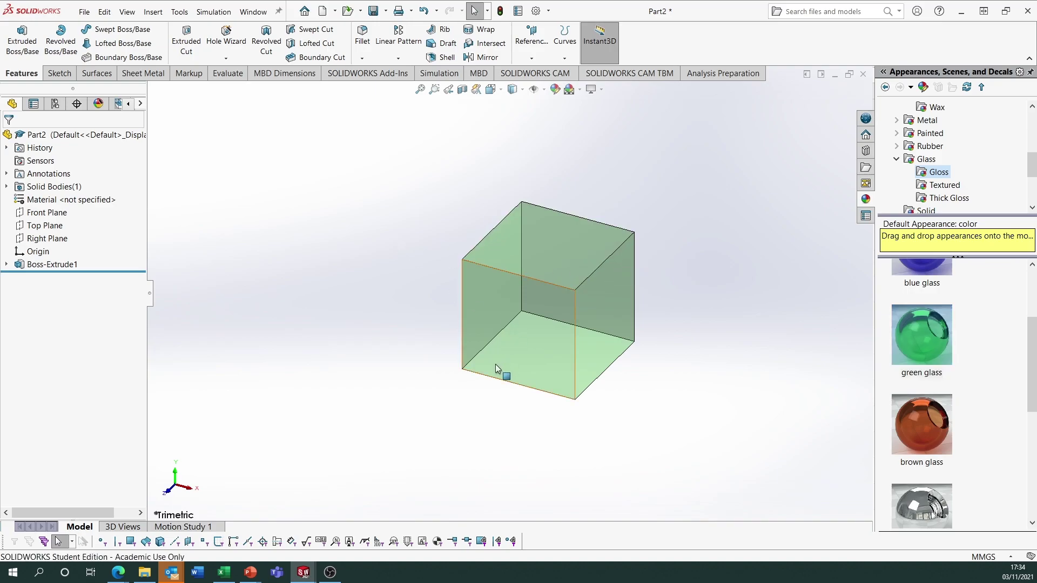
{"action": "middle_click_drag", "start_coordinate": [381, 360], "coordinate": [435, 401]}
{"action": "middle_click_drag", "start_coordinate": [508, 368], "coordinate": [528, 377]}
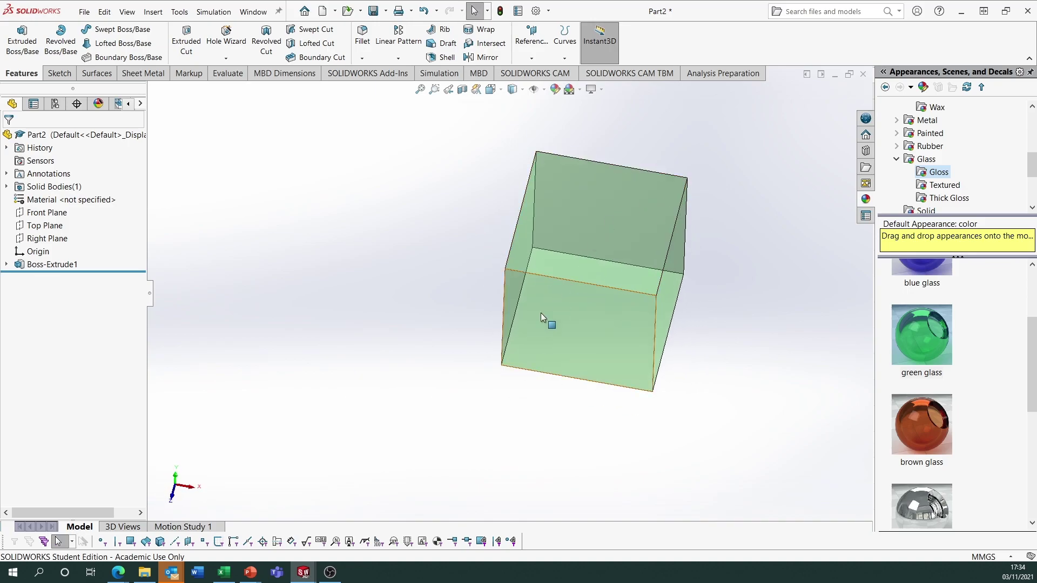
{"action": "middle_click_drag", "start_coordinate": [535, 327], "coordinate": [424, 360]}
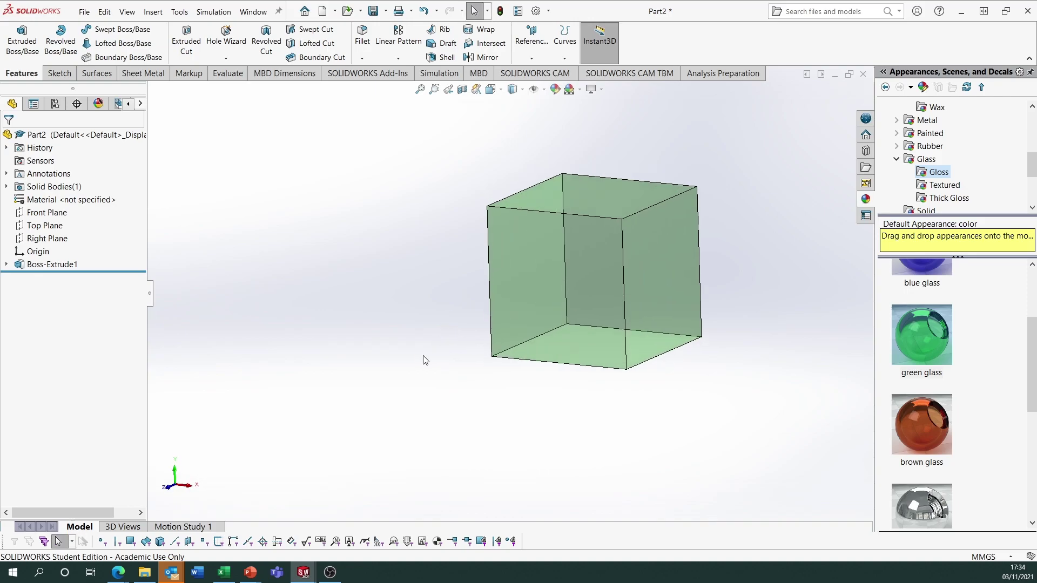
Step: Draw a 3D sketch line from the cube's origin corner to the opposite top corner
{"action": "left_click", "coordinate": [63, 74]}
{"action": "left_click", "coordinate": [16, 57]}
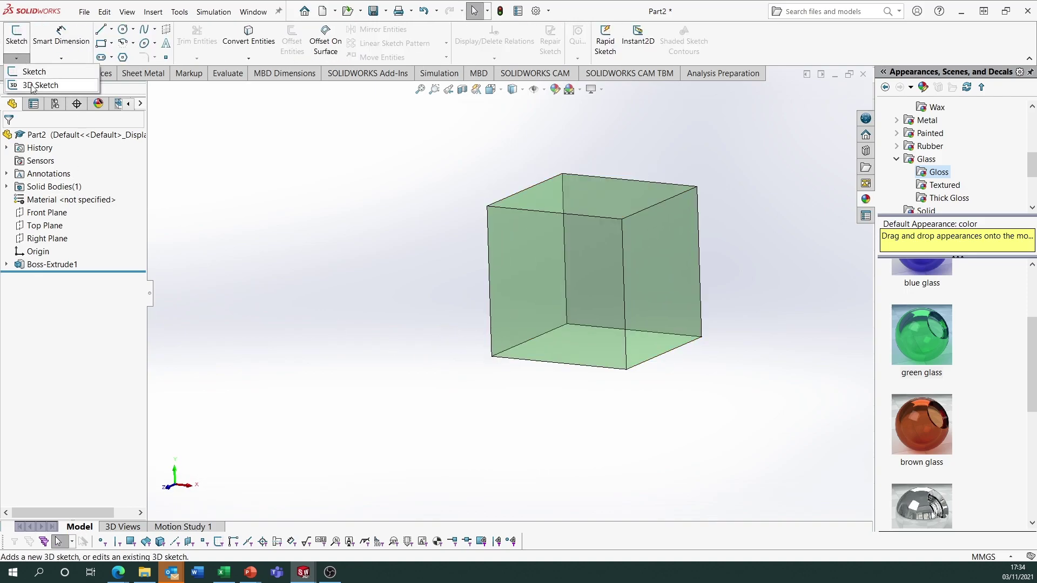
{"action": "left_click", "coordinate": [30, 82]}
{"action": "left_click", "coordinate": [101, 30]}
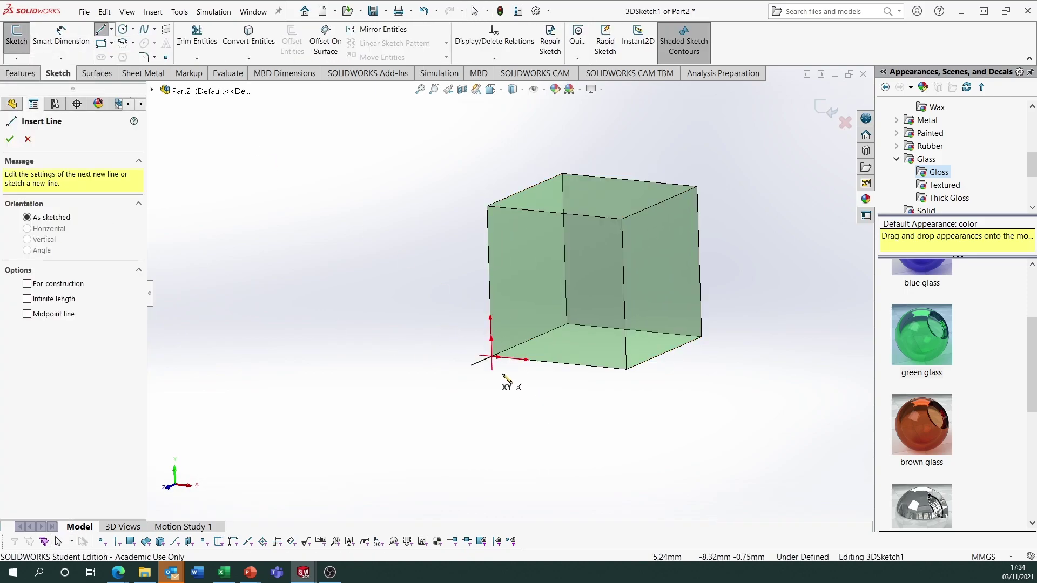
{"action": "left_click", "coordinate": [493, 358]}
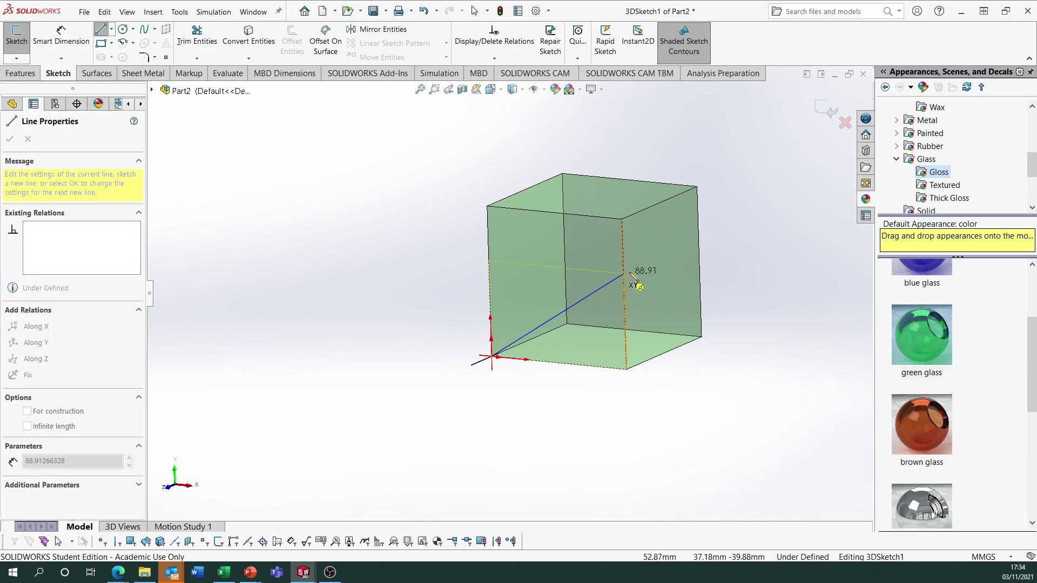
{"action": "left_click", "coordinate": [696, 187]}
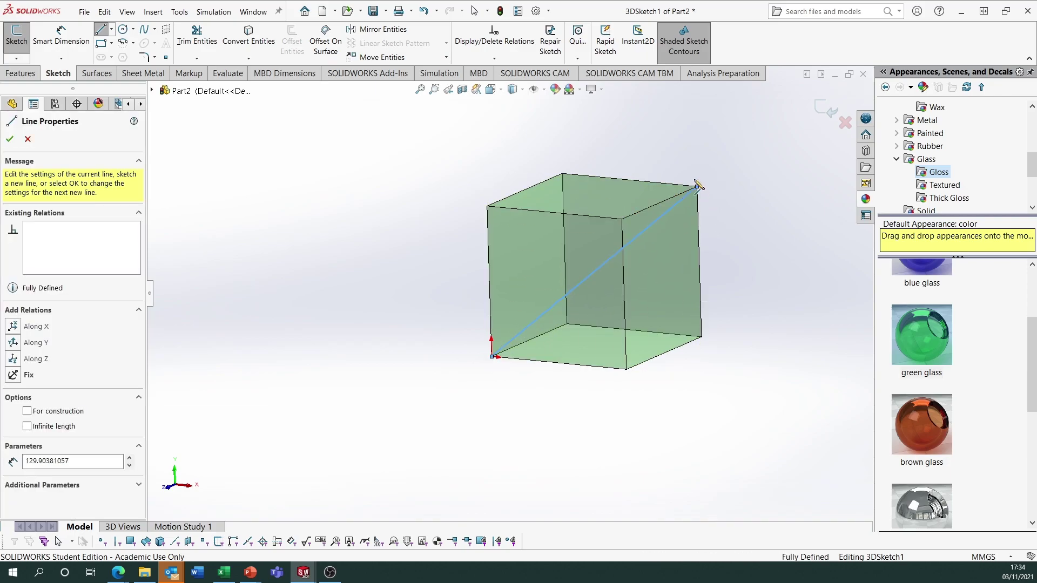
{"action": "key", "text": "Escape"}
{"action": "left_click", "coordinate": [826, 110]}
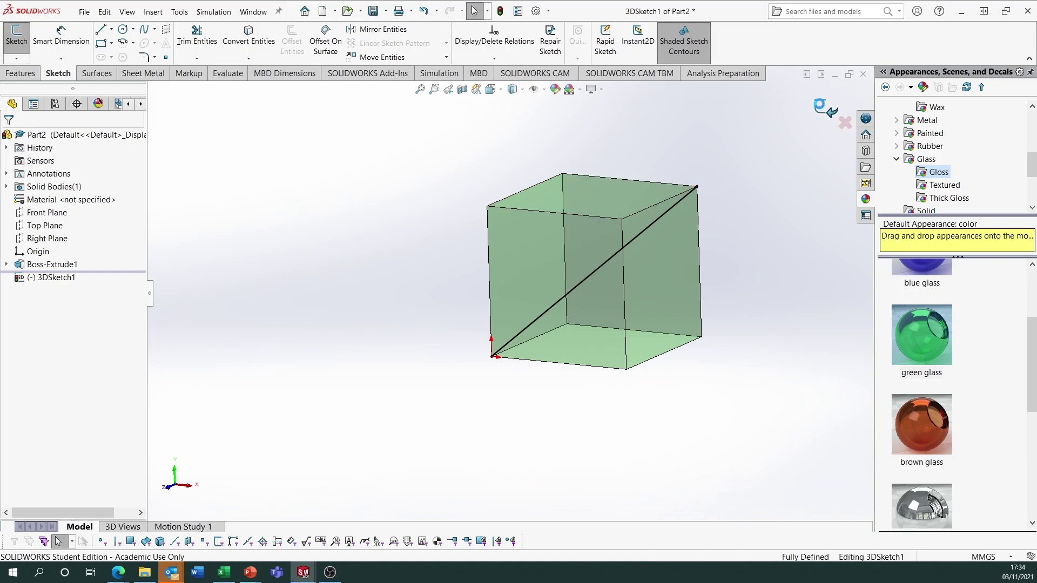
Step: Set 3DSketch1's sketch colour to red
{"action": "right_click", "coordinate": [54, 277]}
{"action": "left_click", "coordinate": [108, 411]}
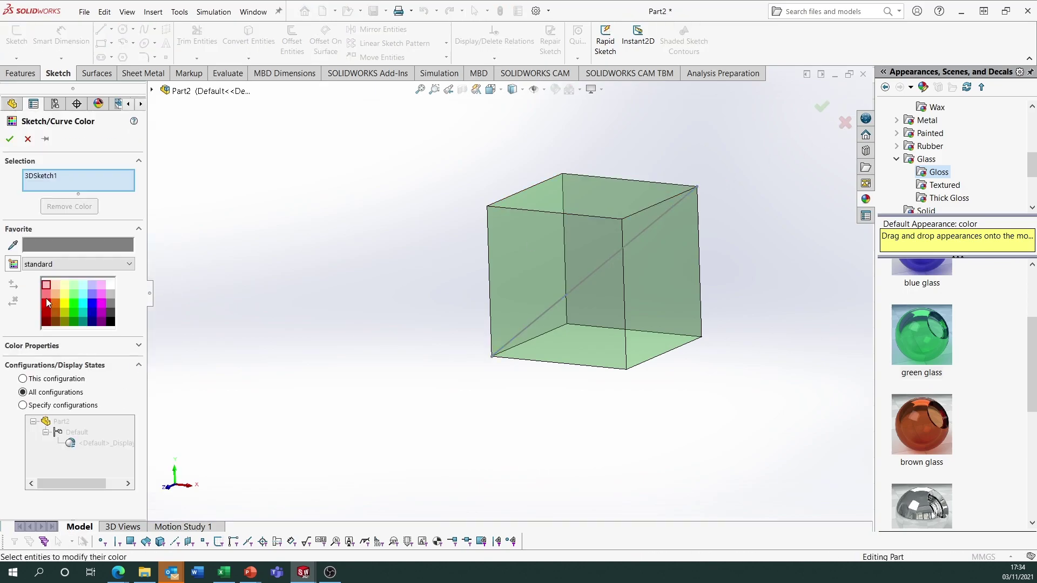
{"action": "left_click", "coordinate": [47, 304]}
{"action": "left_click", "coordinate": [8, 141]}
{"action": "middle_click_drag", "start_coordinate": [228, 243], "coordinate": [372, 361]}
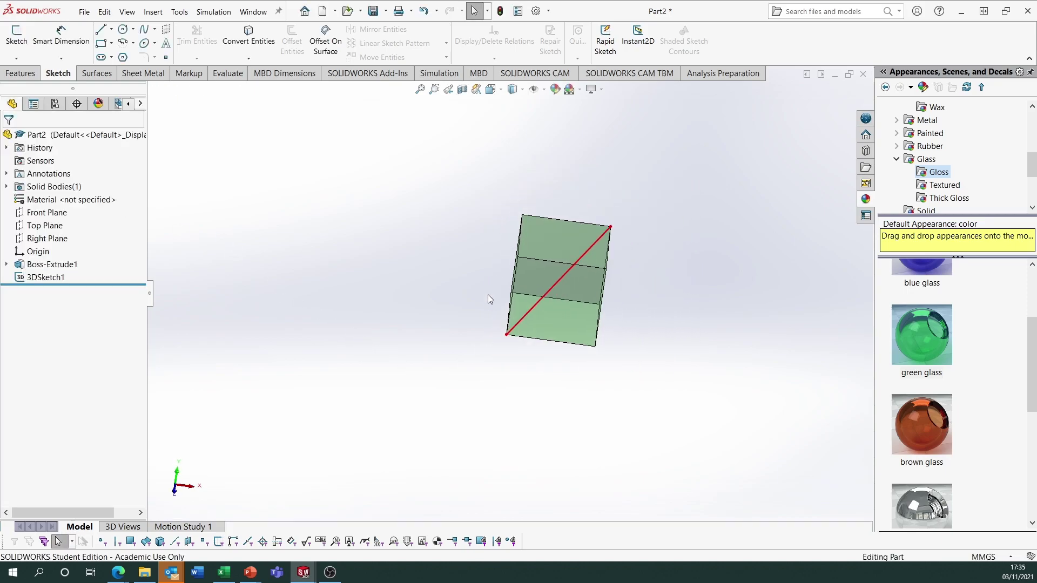
{"action": "mouse_move", "coordinate": [527, 235]}
{"action": "middle_mouse_down"}
{"action": "mouse_move", "coordinate": [549, 234]}
{"action": "mouse_move", "coordinate": [531, 224]}
{"action": "middle_mouse_up"}
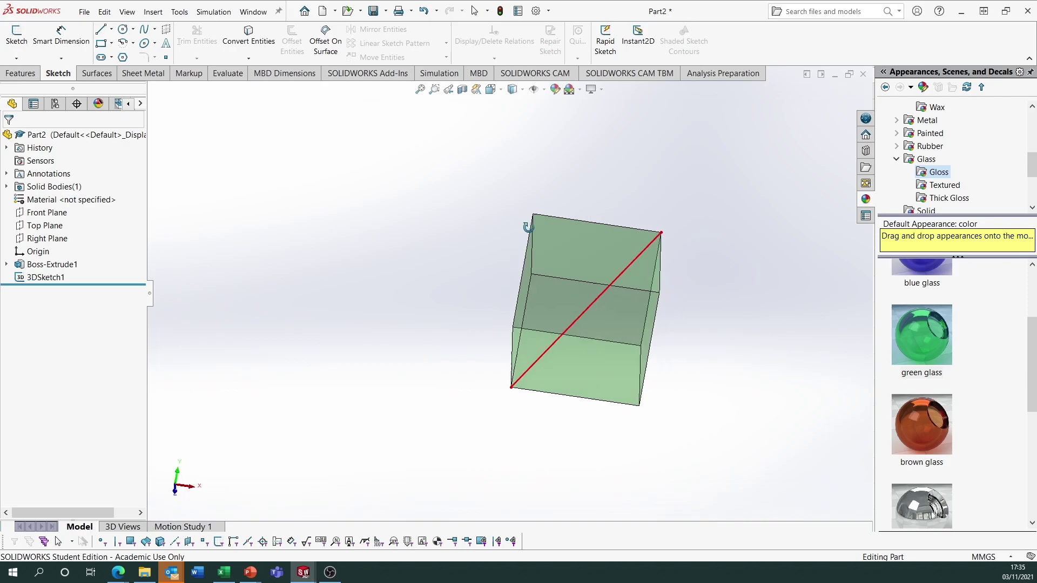
{"action": "scroll", "coordinate": [510, 233], "scroll_direction": "down", "scroll_amount": 2}
{"action": "left_click", "coordinate": [20, 73]}
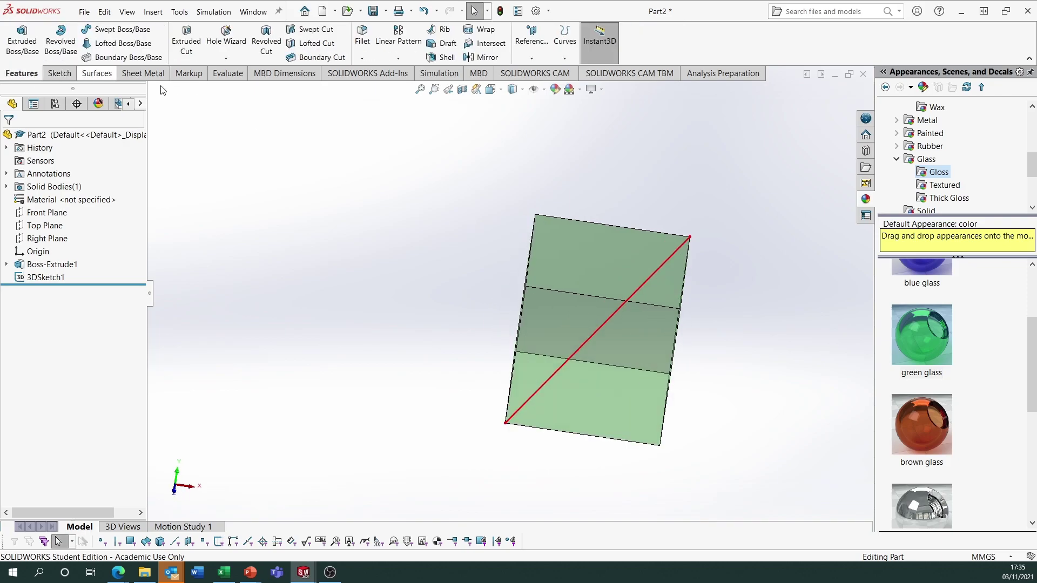
Step: Create Plane1 through the diagonal's endpoint, the far top corner and a third cube corner
{"action": "left_click", "coordinate": [532, 44]}
{"action": "left_click", "coordinate": [541, 74]}
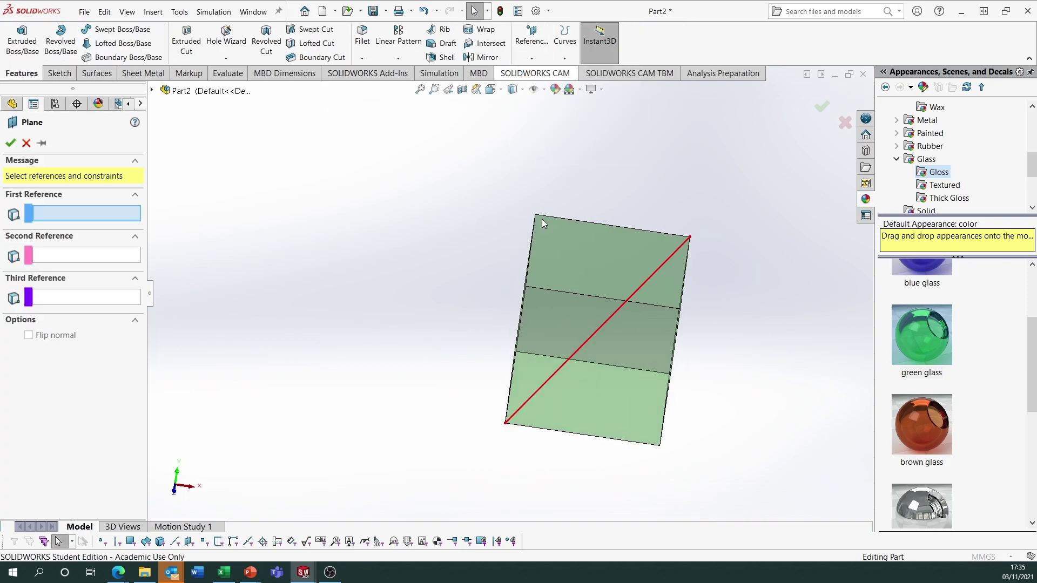
{"action": "left_click", "coordinate": [506, 425]}
{"action": "left_click", "coordinate": [690, 237]}
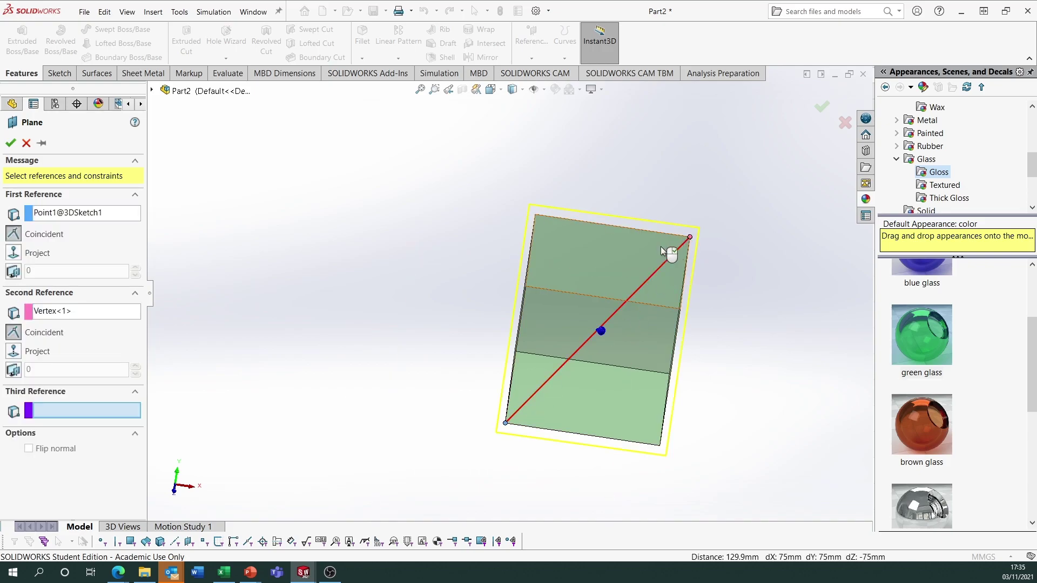
{"action": "left_click", "coordinate": [526, 287]}
{"action": "middle_click_drag", "start_coordinate": [562, 312], "coordinate": [512, 261]}
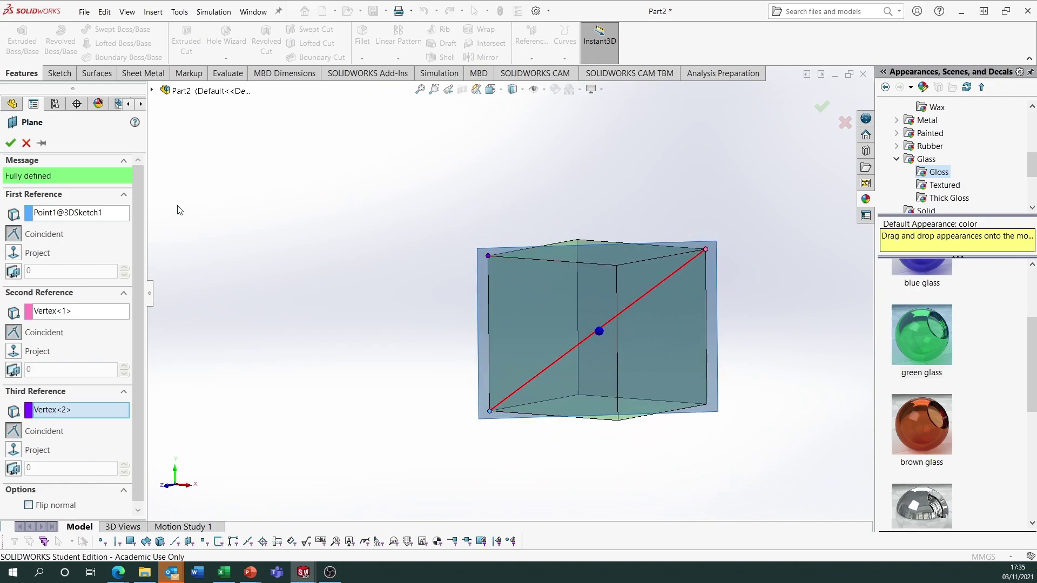
{"action": "left_click", "coordinate": [13, 142]}
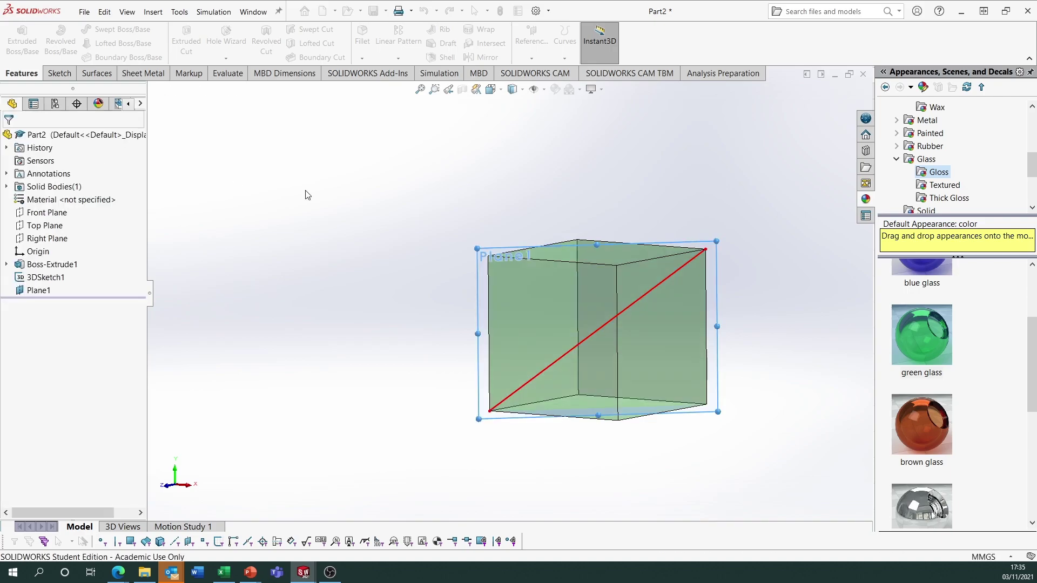
{"action": "left_click", "coordinate": [480, 257]}
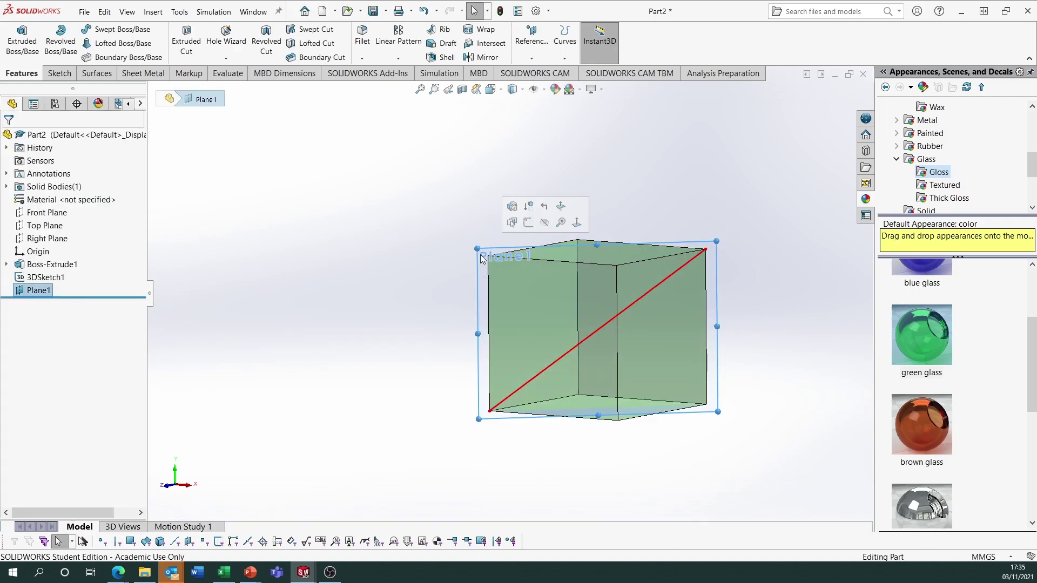
Step: Sketch a circle on Plane1 centred at the diagonal's midpoint
{"action": "left_click", "coordinate": [523, 222]}
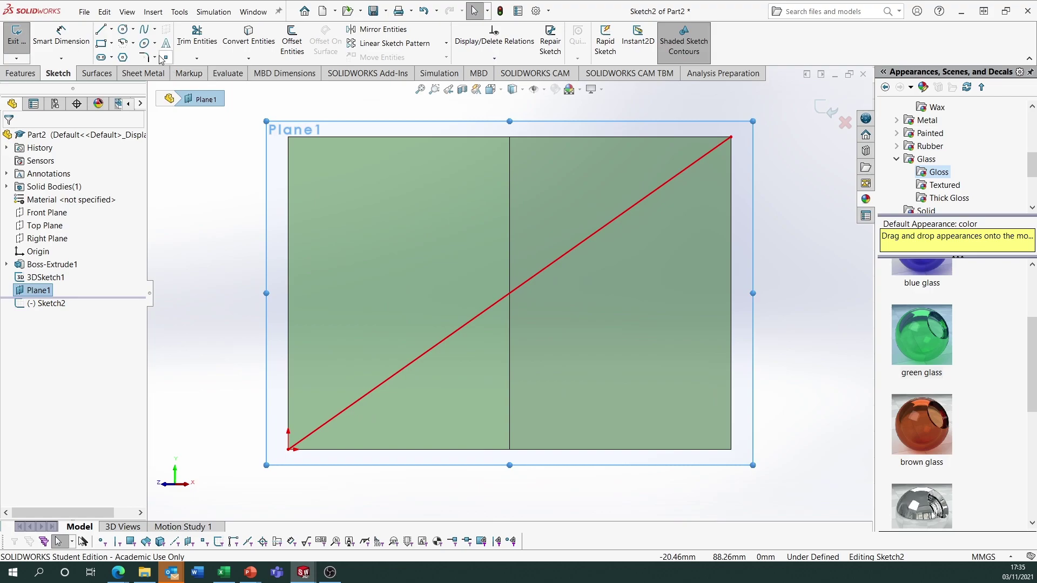
{"action": "left_click", "coordinate": [123, 29]}
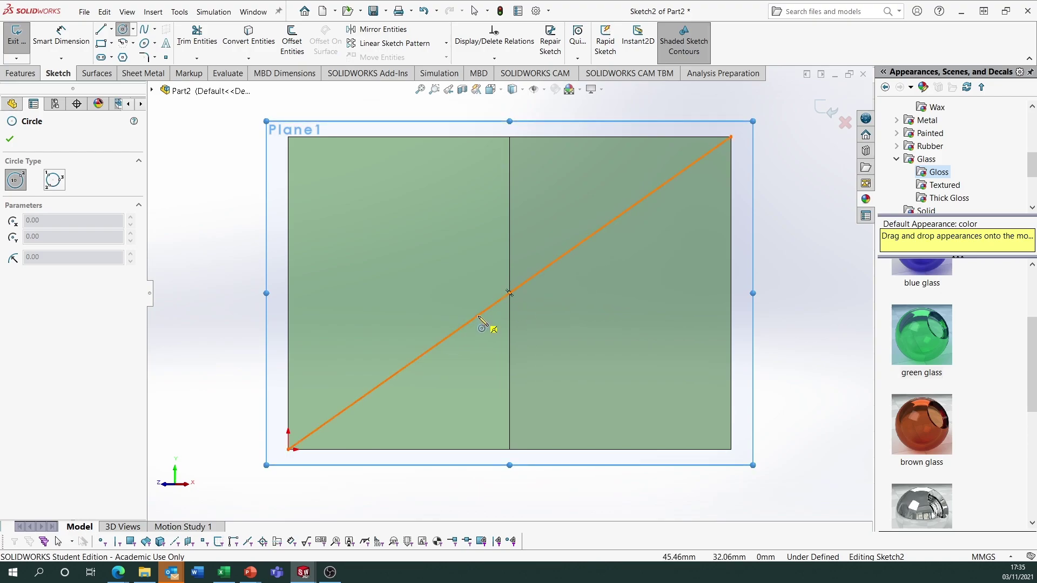
{"action": "left_click", "coordinate": [478, 316]}
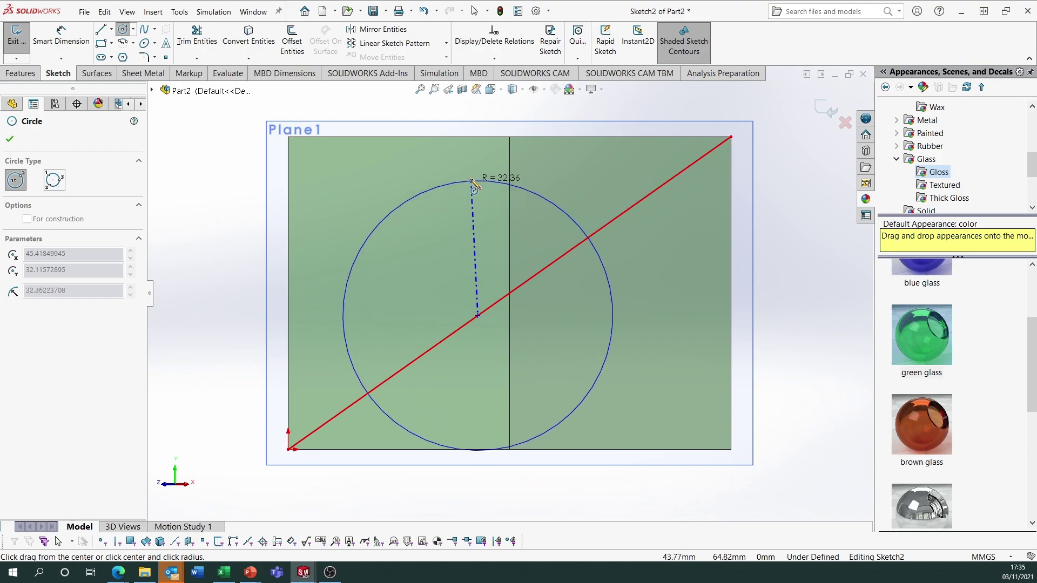
{"action": "left_click", "coordinate": [458, 162]}
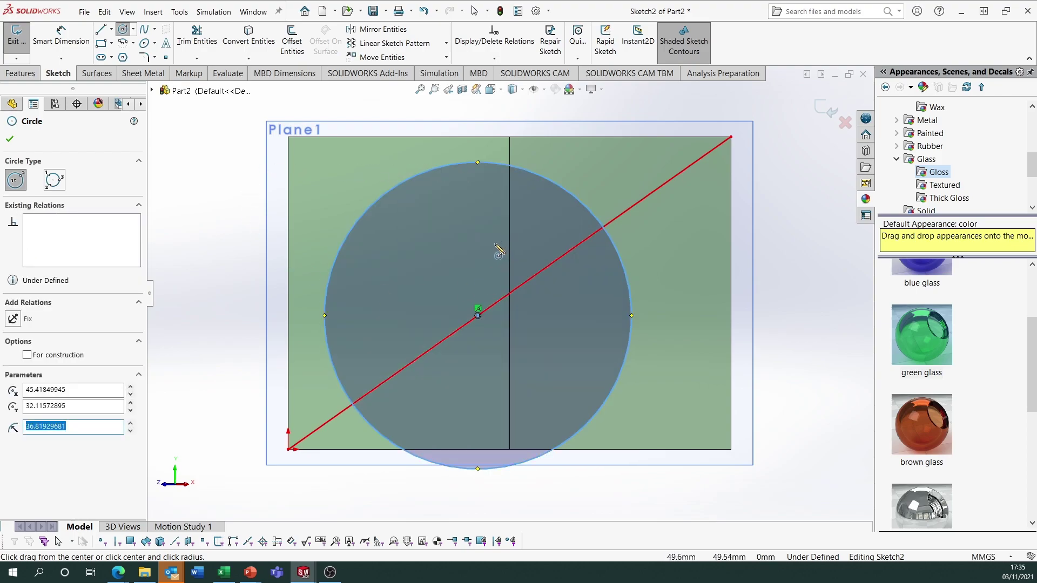
{"action": "key", "text": "Escape"}
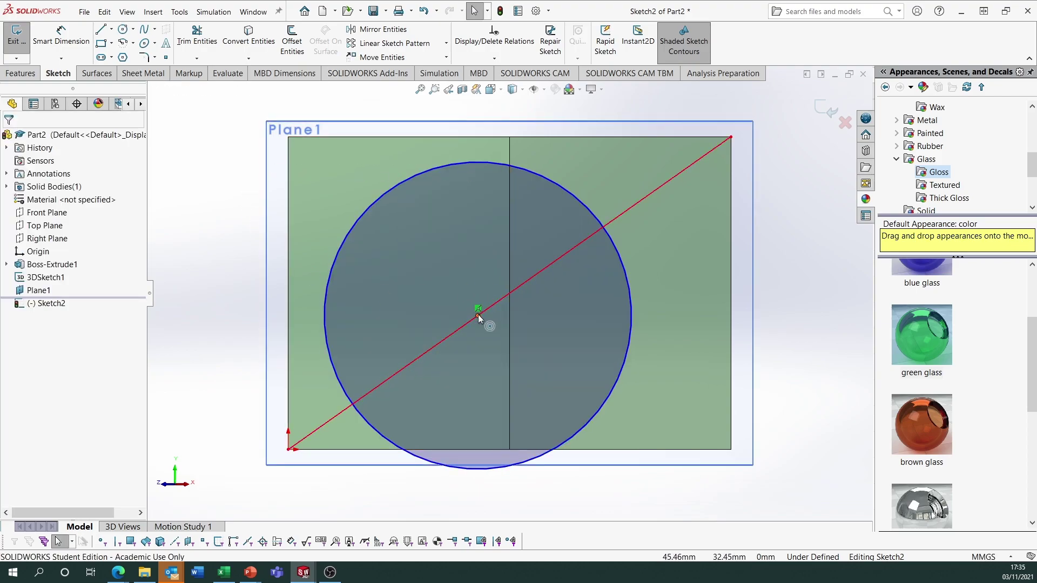
{"action": "left_click", "coordinate": [478, 315]}
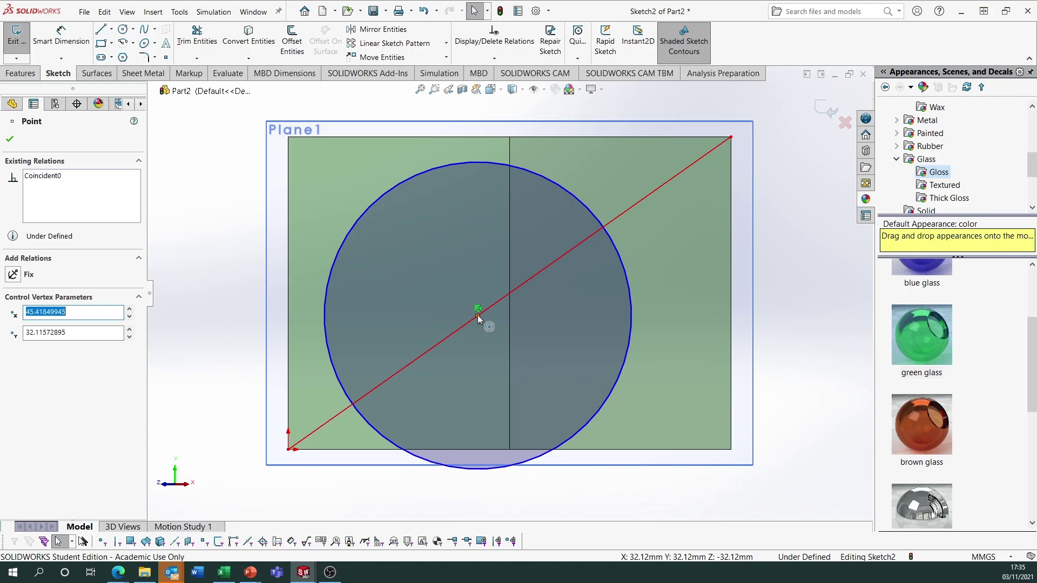
{"action": "left_click", "coordinate": [529, 281], "text": "ctrl"}
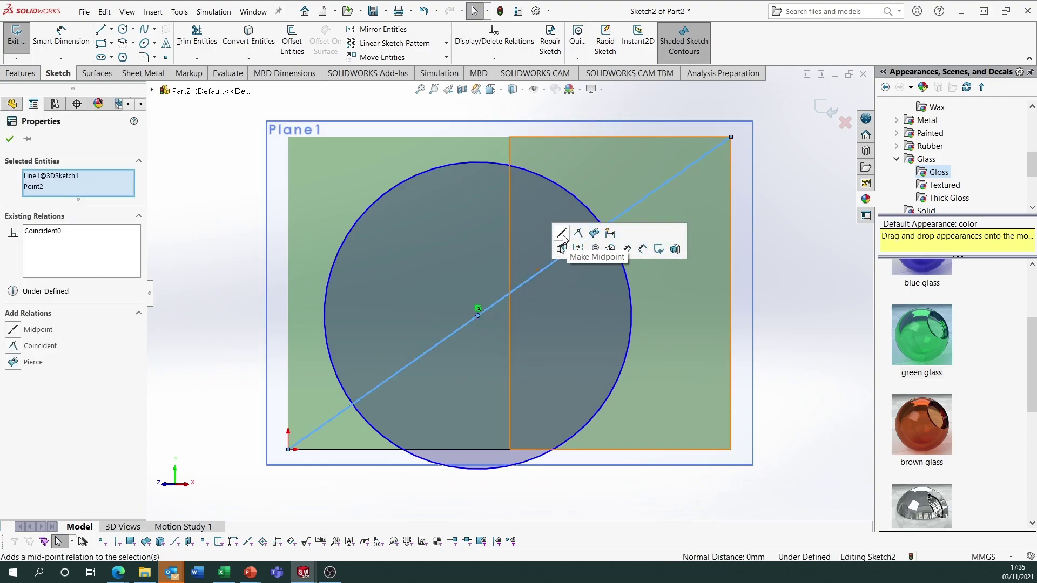
{"action": "left_click", "coordinate": [563, 236]}
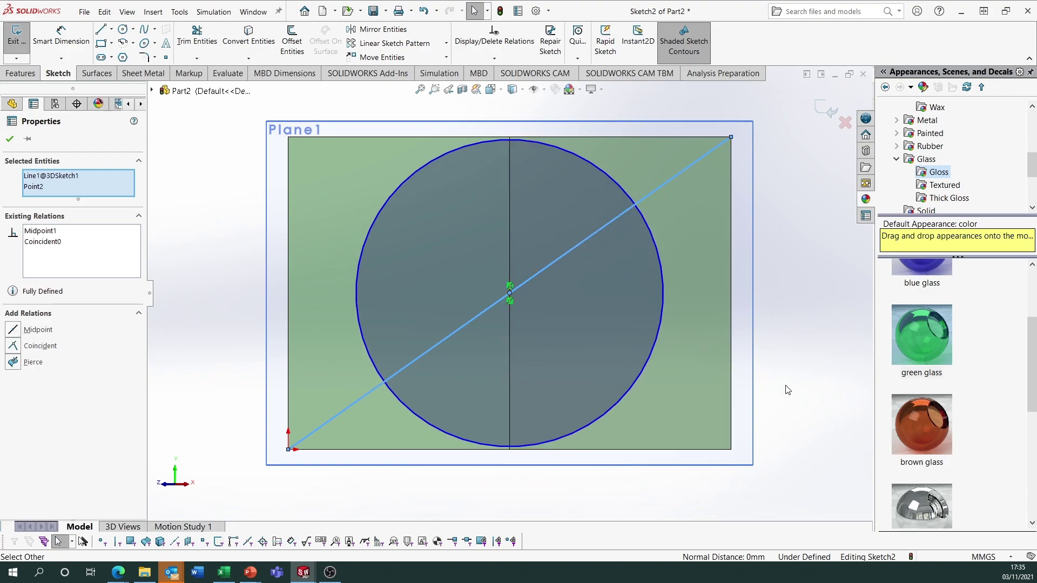
{"action": "key", "text": "Escape"}
Step: Make the circle tangent to the slice's top edge
{"action": "left_click", "coordinate": [593, 423]}
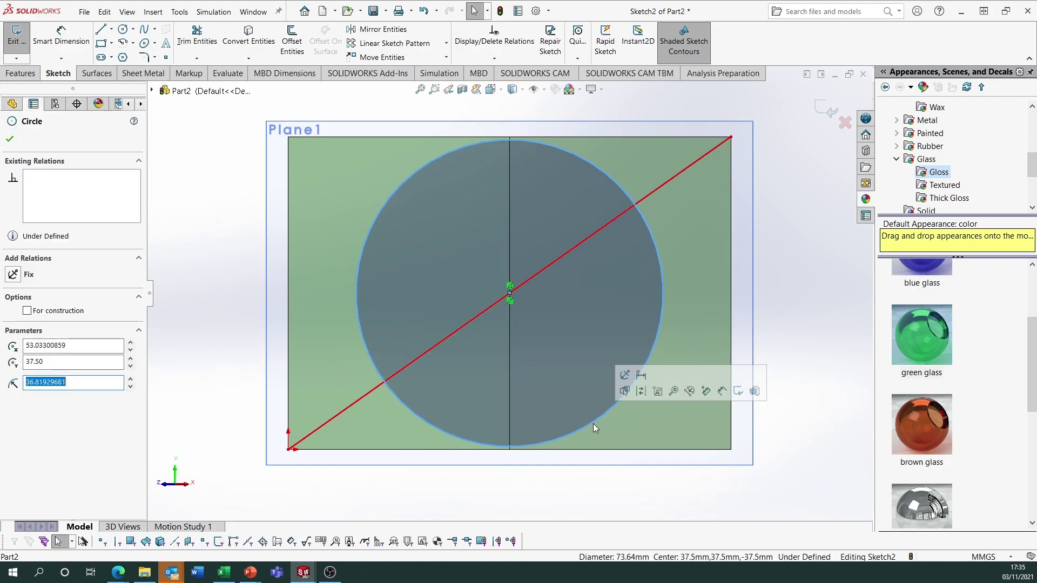
{"action": "left_click", "coordinate": [463, 137], "text": "ctrl"}
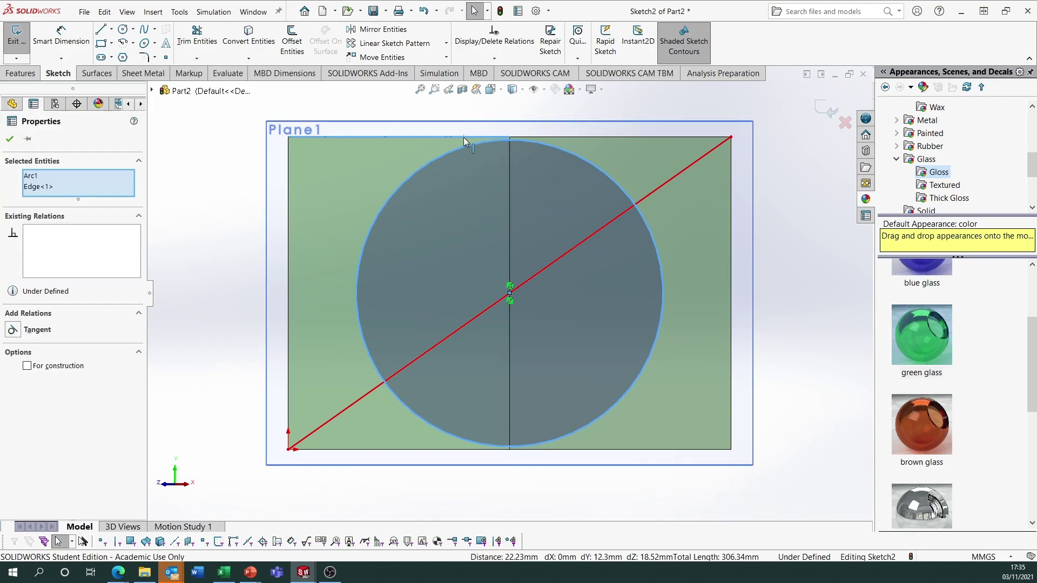
{"action": "left_click", "coordinate": [13, 330]}
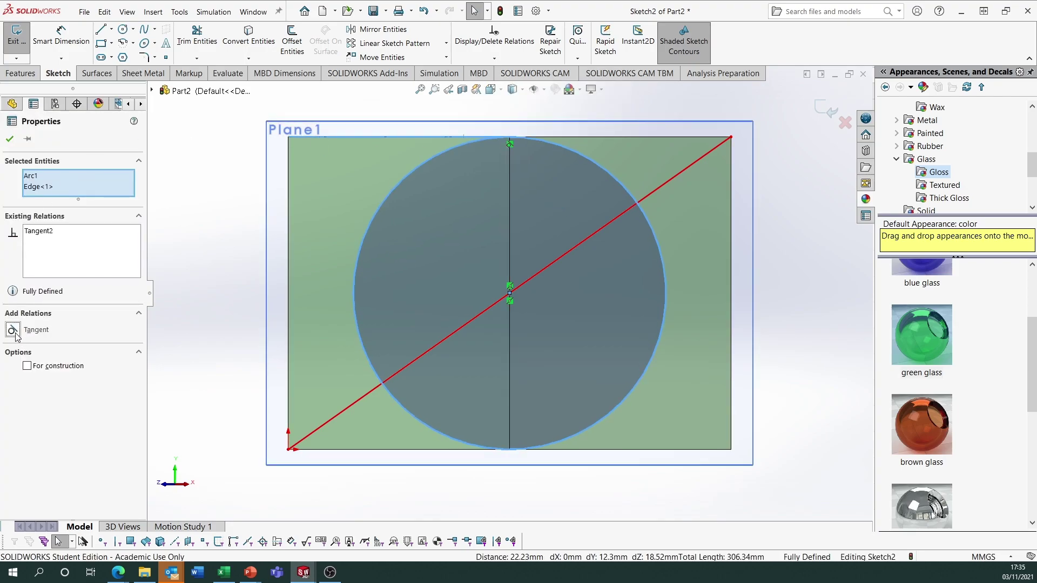
{"action": "left_click", "coordinate": [8, 140]}
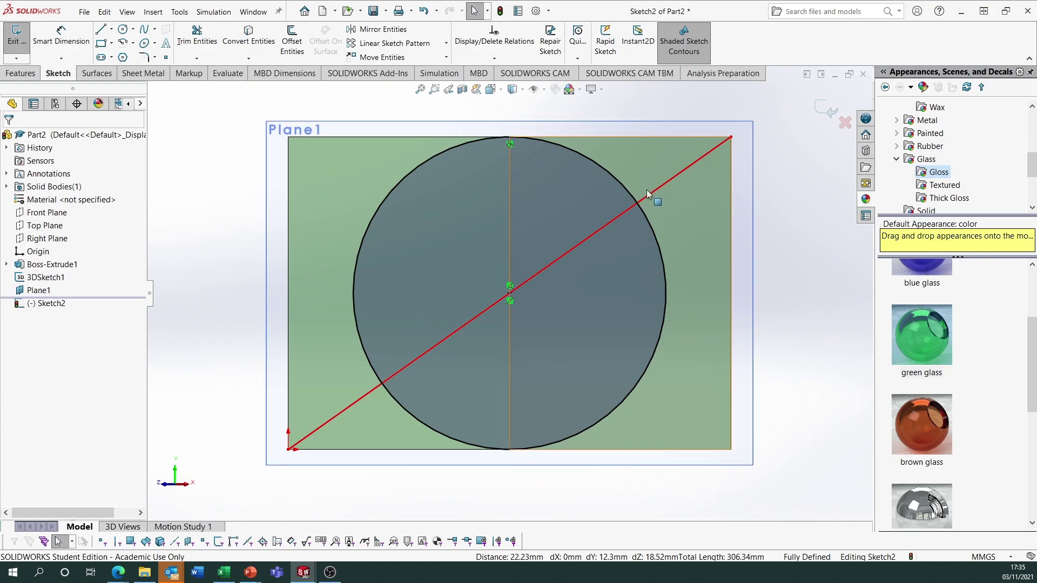
Step: Draw a horizontal diameter line across the circle between its side points
{"action": "left_click", "coordinate": [101, 29]}
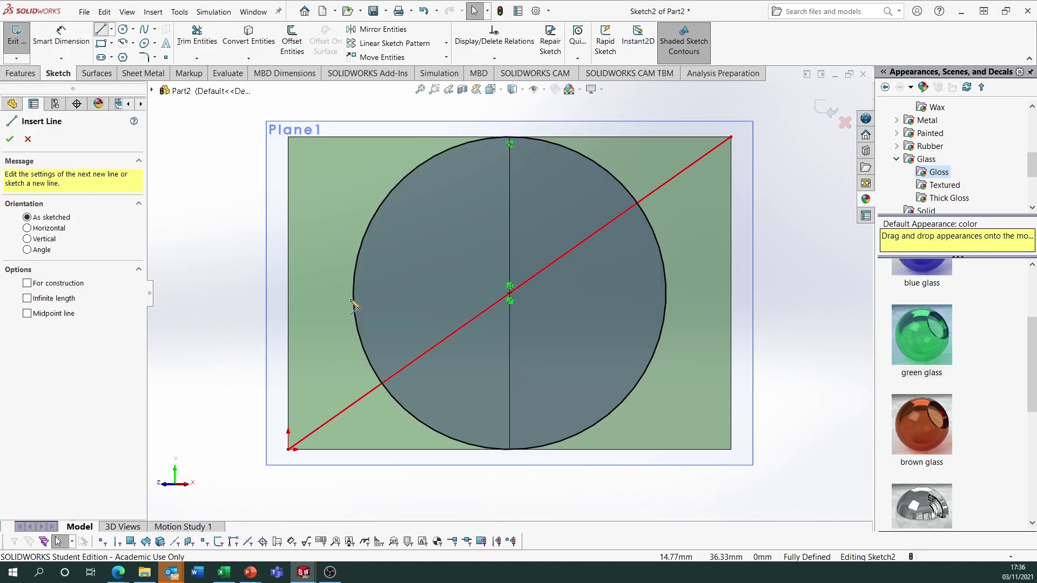
{"action": "left_click", "coordinate": [352, 293]}
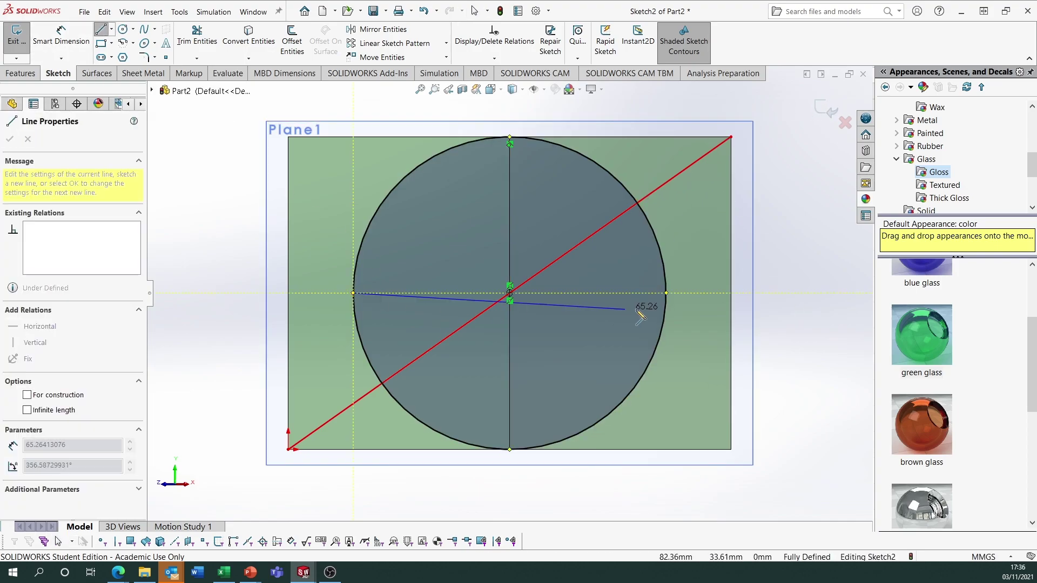
{"action": "left_click", "coordinate": [666, 293]}
{"action": "key", "text": "Escape"}
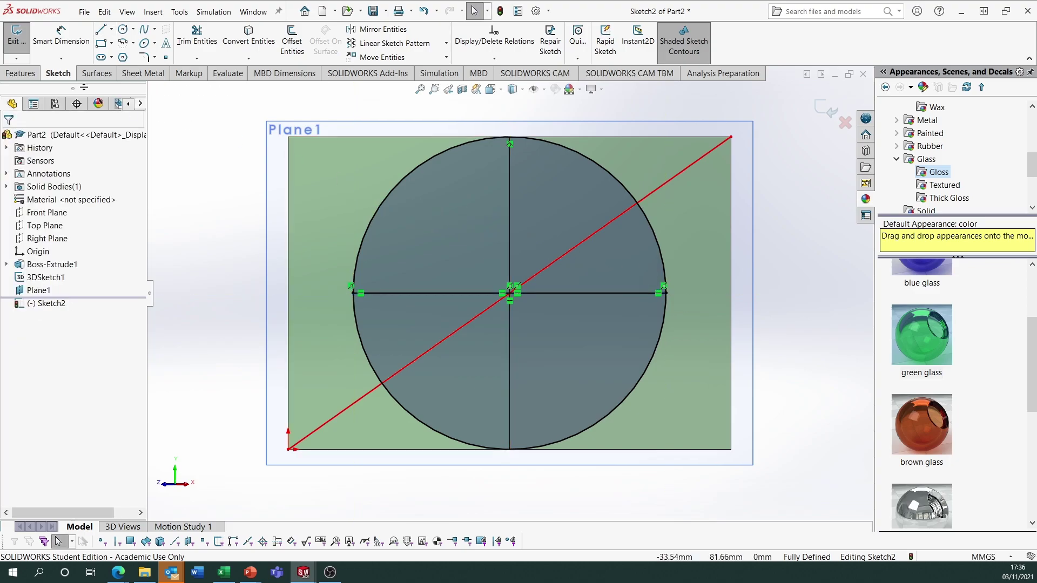
Step: Revolve the circle's upper half 360° about the horizontal line as a solid, not thin, body
{"action": "left_click", "coordinate": [20, 72]}
{"action": "left_click", "coordinate": [61, 43]}
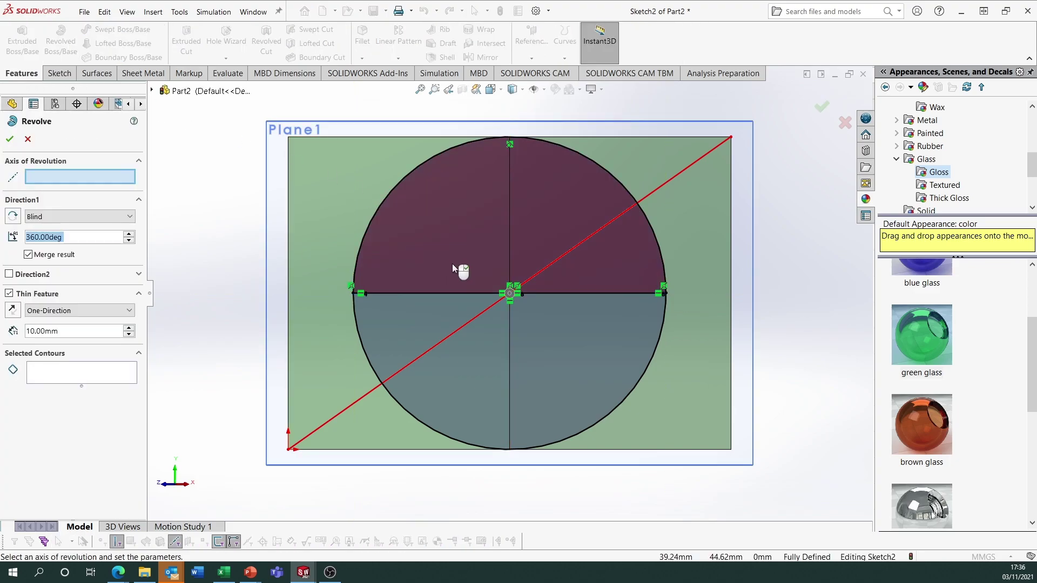
{"action": "left_click", "coordinate": [385, 256]}
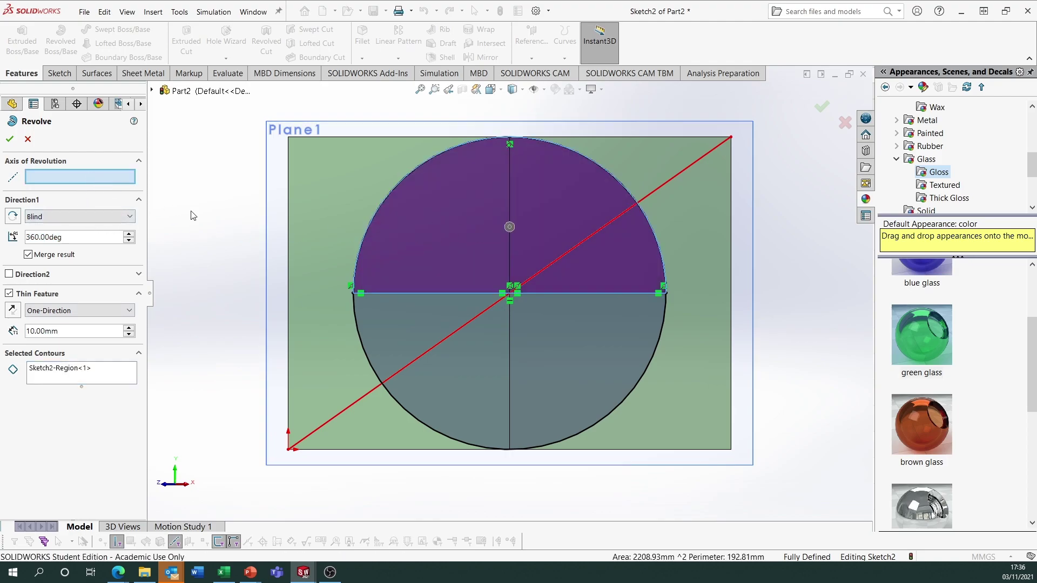
{"action": "left_click", "coordinate": [446, 293]}
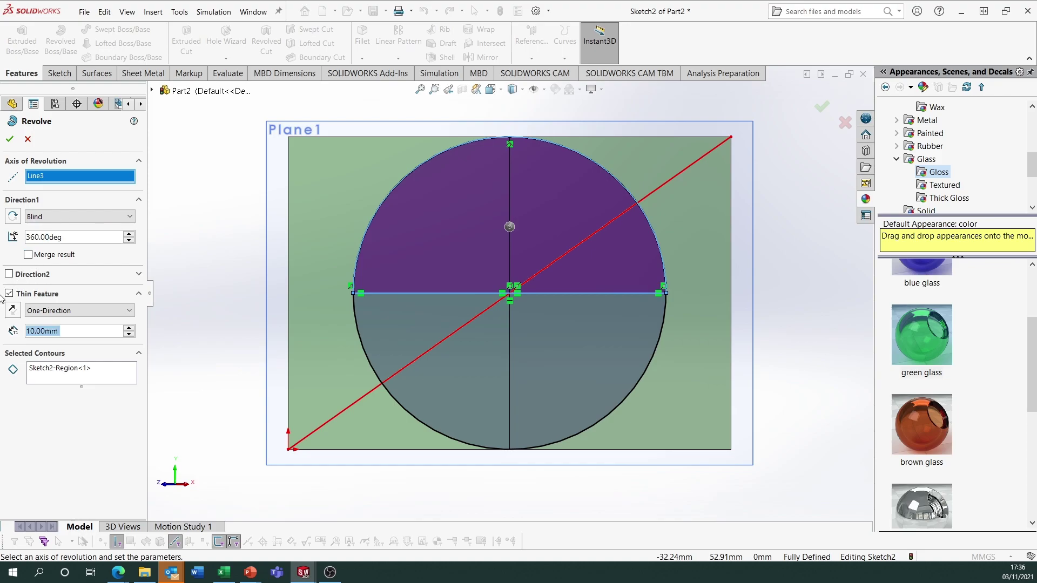
{"action": "left_click", "coordinate": [10, 294]}
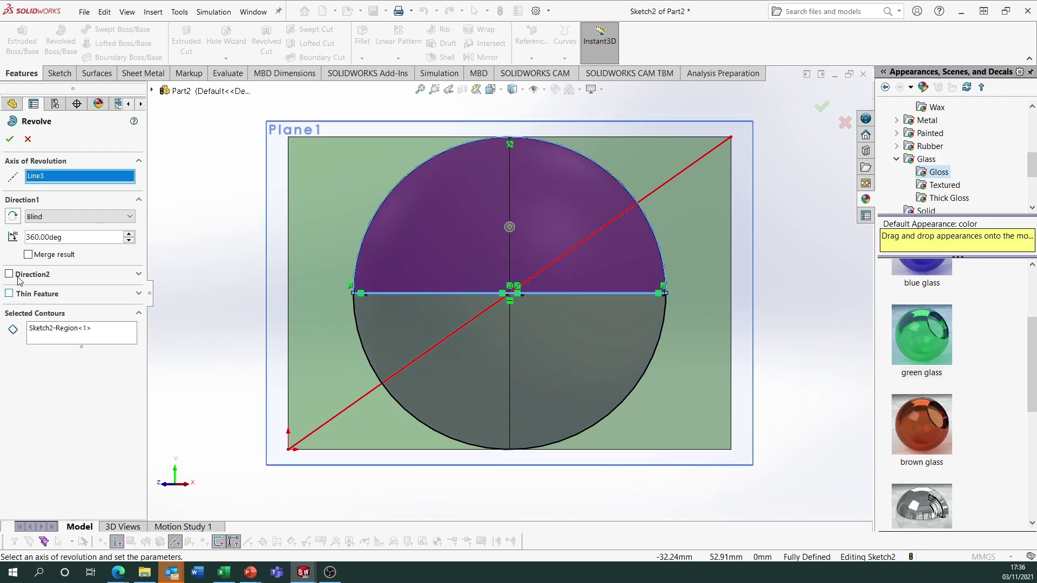
{"action": "left_click", "coordinate": [10, 139]}
Step: Apply red low gloss plastic to the inner sphere
{"action": "middle_click_drag", "start_coordinate": [261, 227], "coordinate": [397, 297]}
{"action": "scroll", "coordinate": [934, 128], "scroll_direction": "up", "scroll_amount": 1}
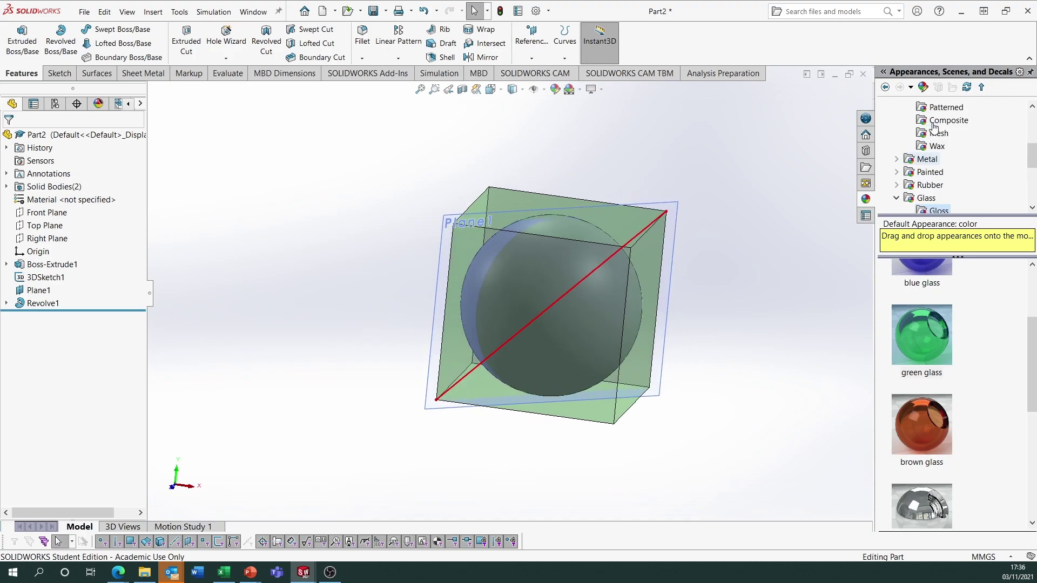
{"action": "scroll", "coordinate": [934, 128], "scroll_direction": "up", "scroll_amount": 3}
{"action": "left_click", "coordinate": [948, 146]}
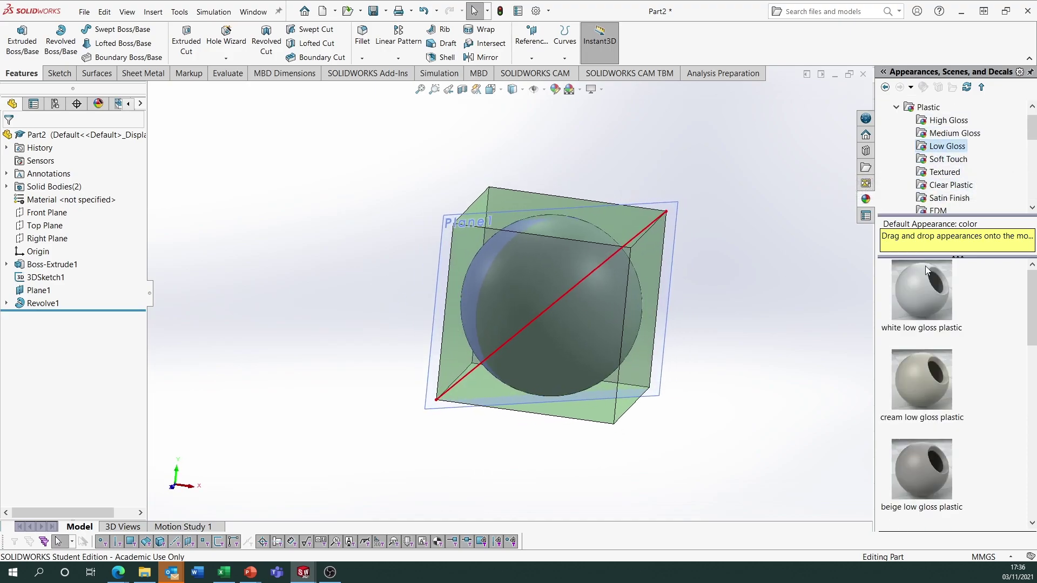
{"action": "scroll", "coordinate": [926, 270], "scroll_direction": "down", "scroll_amount": 6}
{"action": "left_click_drag", "start_coordinate": [921, 394], "coordinate": [957, 427]}
{"action": "scroll", "coordinate": [933, 406], "scroll_direction": "up", "scroll_amount": 3}
{"action": "mouse_move", "coordinate": [927, 361]}
{"action": "left_mouse_down"}
{"action": "mouse_move", "coordinate": [70, 281]}
{"action": "mouse_move", "coordinate": [3, 260]}
{"action": "mouse_move", "coordinate": [53, 244]}
{"action": "mouse_move", "coordinate": [48, 324]}
{"action": "mouse_move", "coordinate": [44, 255]}
{"action": "mouse_move", "coordinate": [40, 304]}
{"action": "left_mouse_up"}
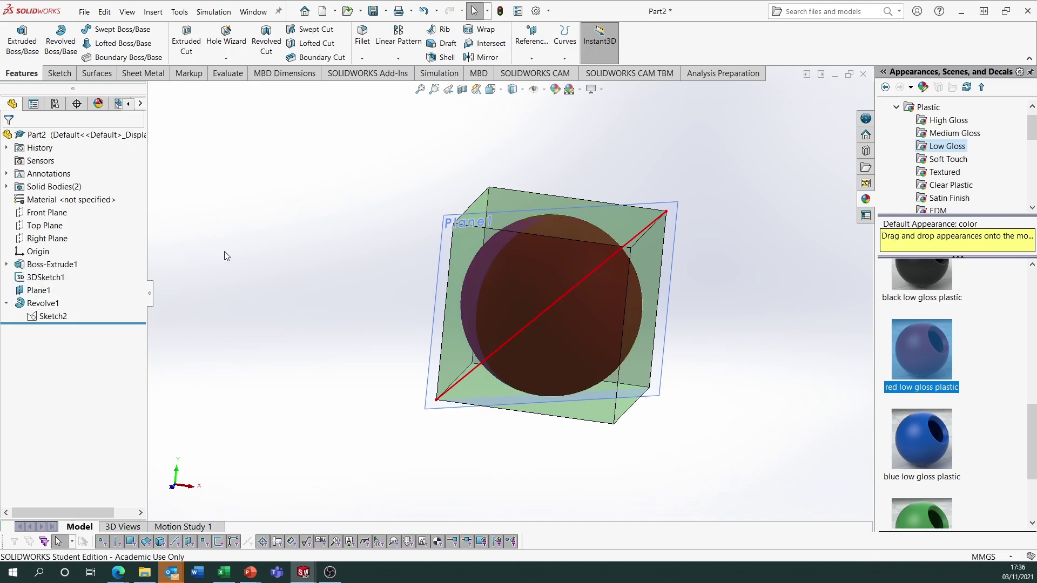
{"action": "middle_click_drag", "start_coordinate": [281, 306], "coordinate": [239, 291]}
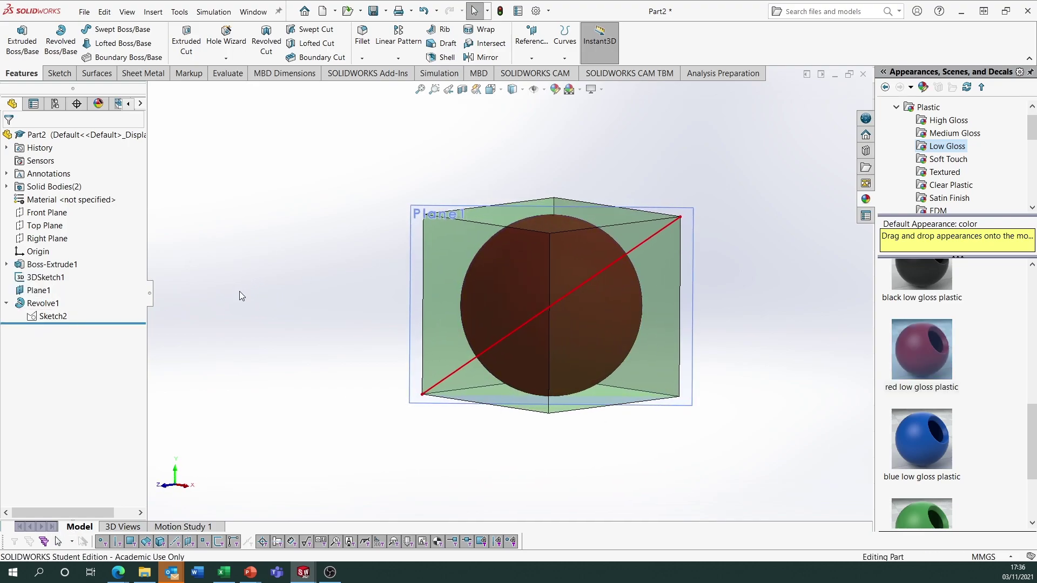
Step: Show Sketch2 and begin a new sketch on Plane1
{"action": "right_click", "coordinate": [43, 318]}
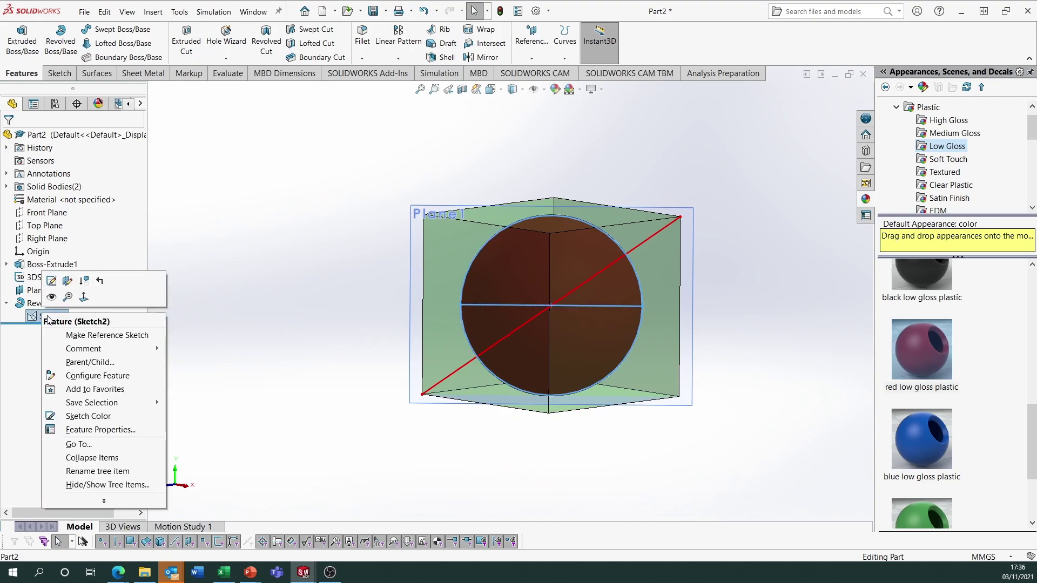
{"action": "left_click", "coordinate": [52, 298]}
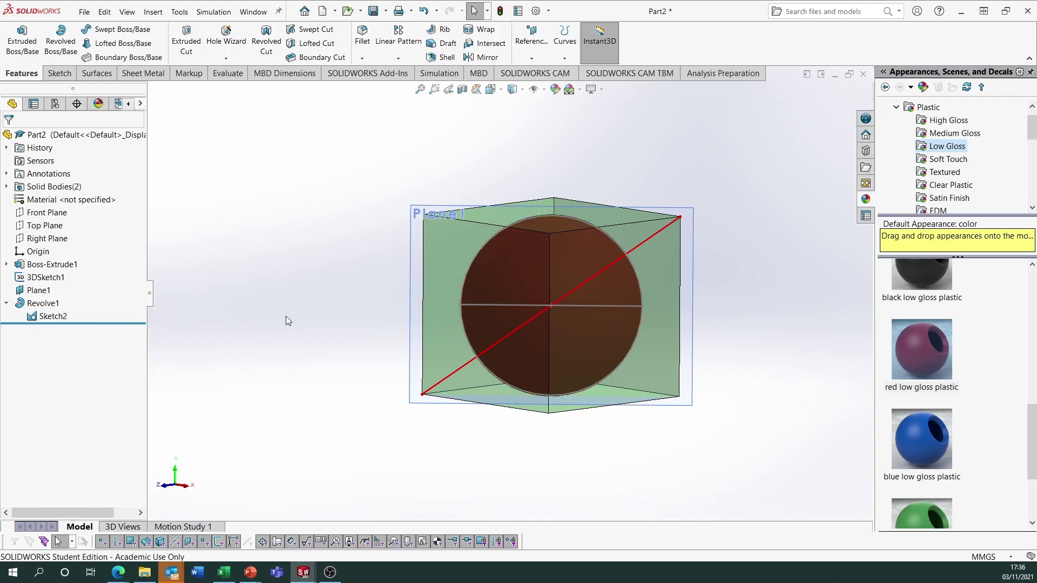
{"action": "left_click", "coordinate": [412, 232]}
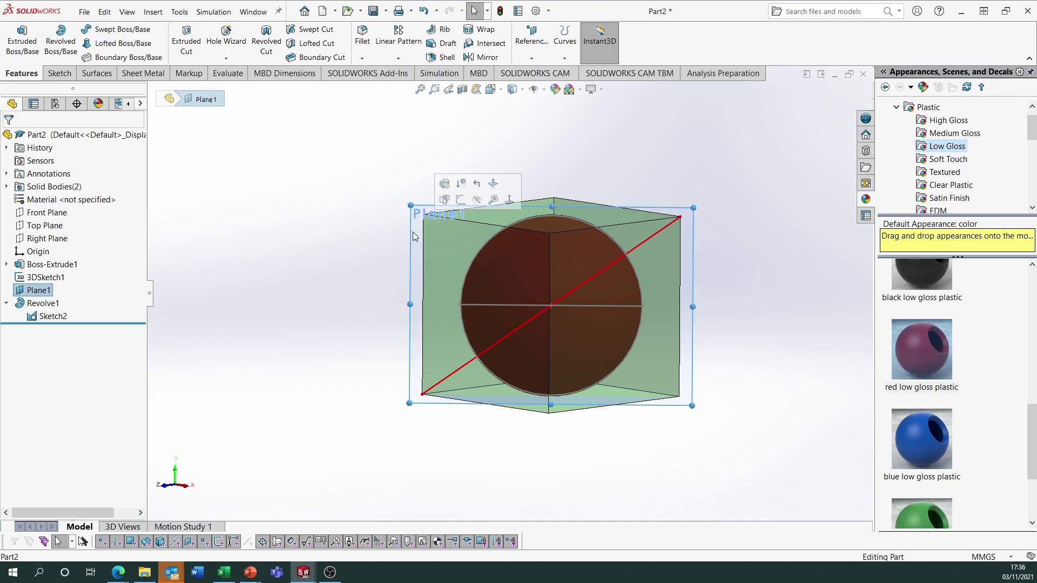
{"action": "left_click", "coordinate": [459, 201]}
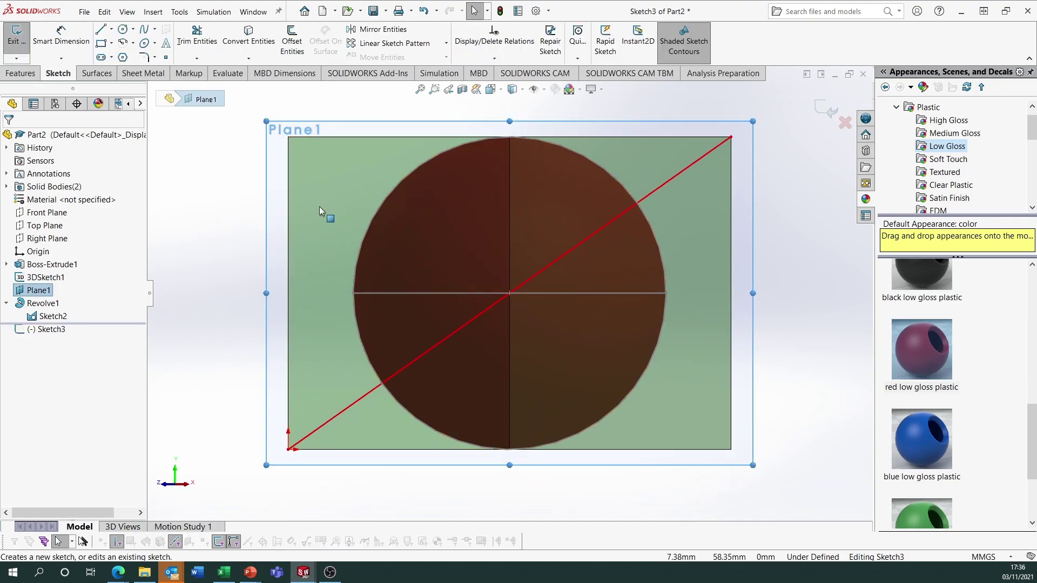
{"action": "key", "text": "ctrl+shift+z"}
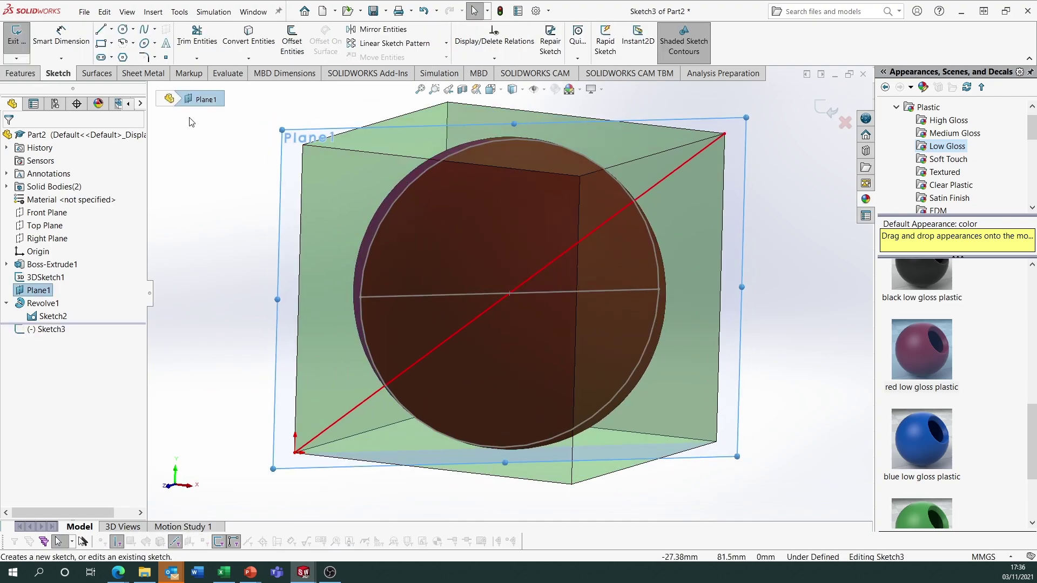
Step: Draw a large circle centred at the origin that surrounds the whole block
{"action": "left_click", "coordinate": [124, 43]}
{"action": "left_click", "coordinate": [508, 293]}
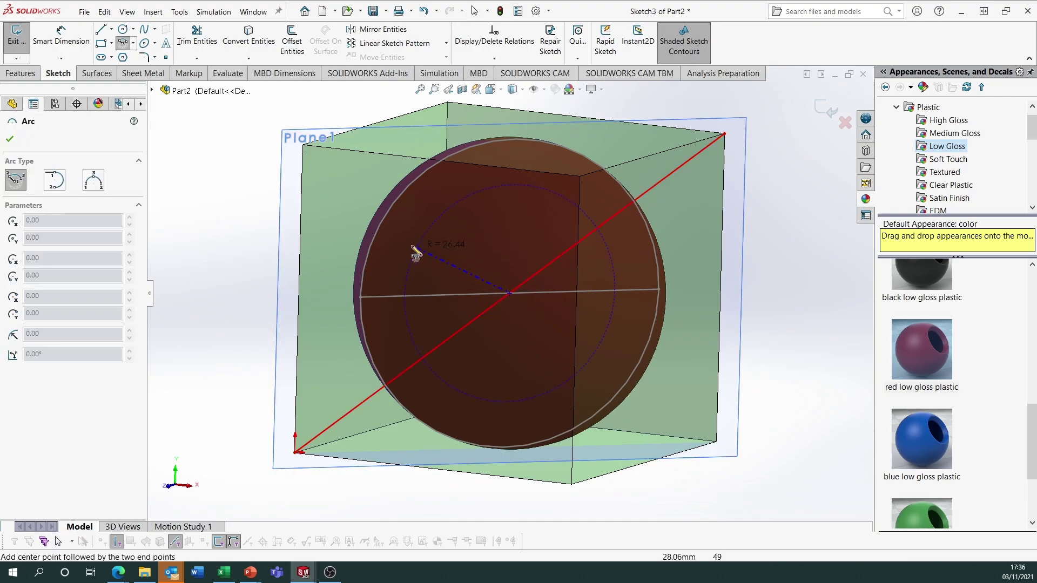
{"action": "left_click", "coordinate": [257, 189]}
{"action": "key", "text": "Escape"}
{"action": "left_click", "coordinate": [124, 30]}
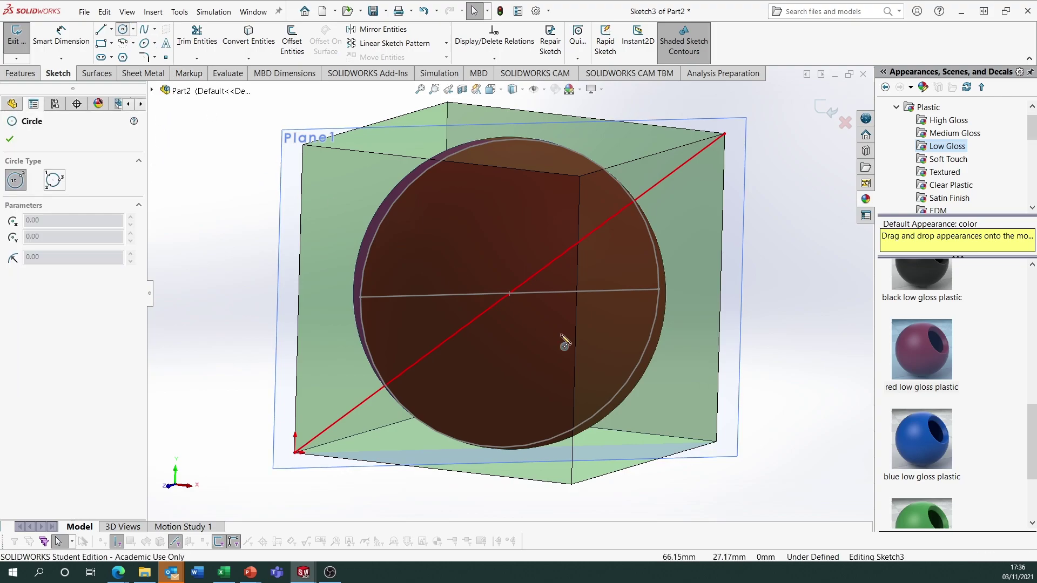
{"action": "left_click", "coordinate": [509, 293]}
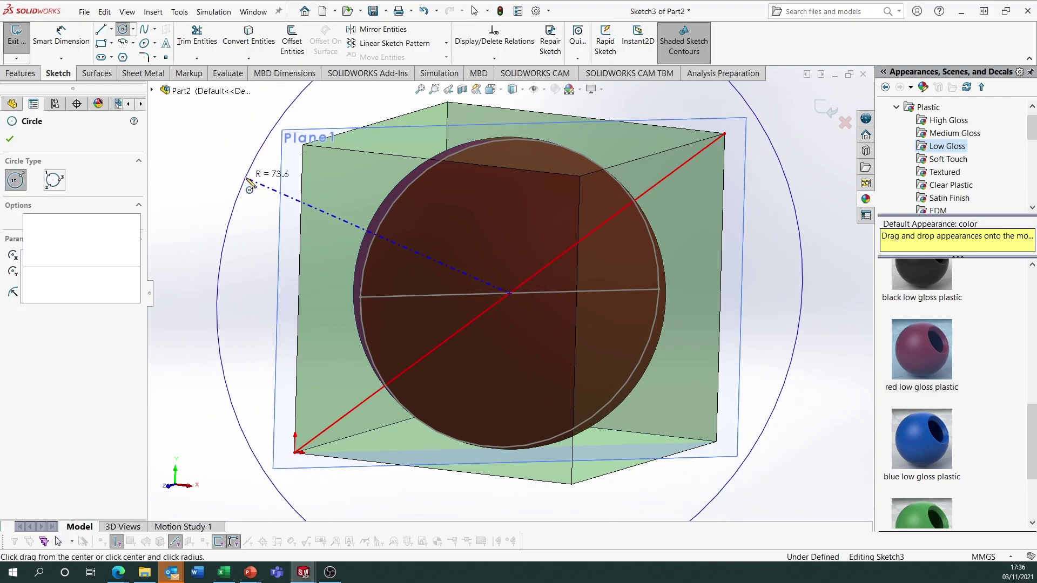
{"action": "left_click", "coordinate": [247, 185]}
{"action": "key", "text": "Escape"}
{"action": "scroll", "coordinate": [395, 223], "scroll_direction": "up", "scroll_amount": 3}
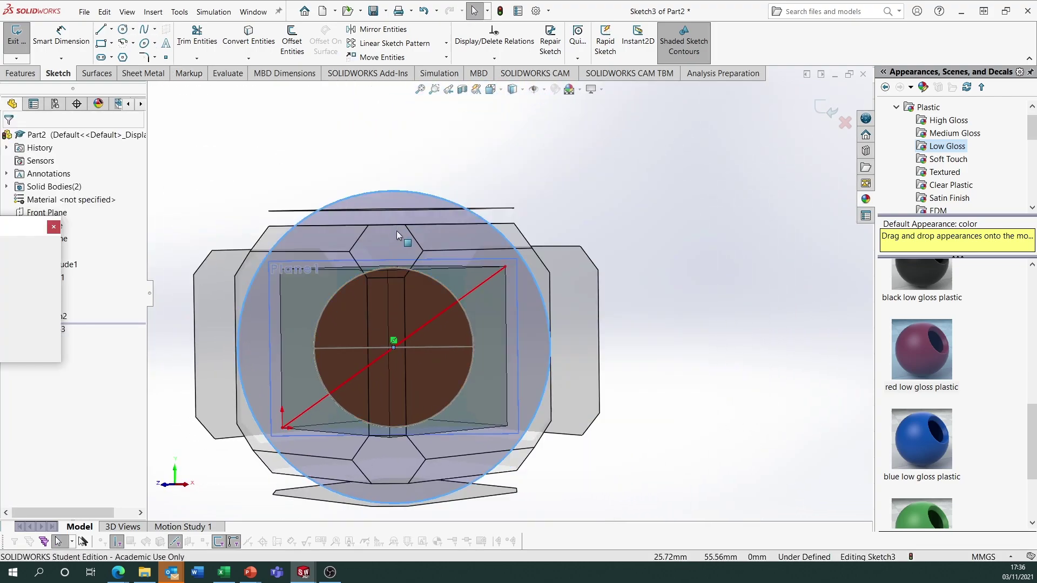
{"action": "left_click", "coordinate": [53, 294]}
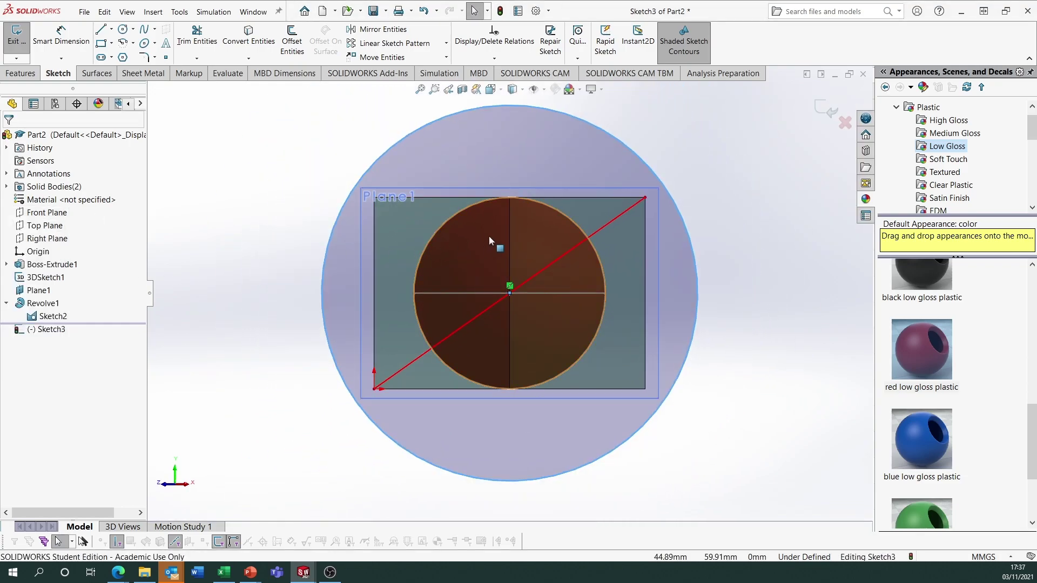
Step: Make the large circle pass through the cube's corner with a Coincident relation
{"action": "left_click", "coordinate": [363, 177]}
{"action": "scroll", "coordinate": [384, 202], "scroll_direction": "down", "scroll_amount": 2}
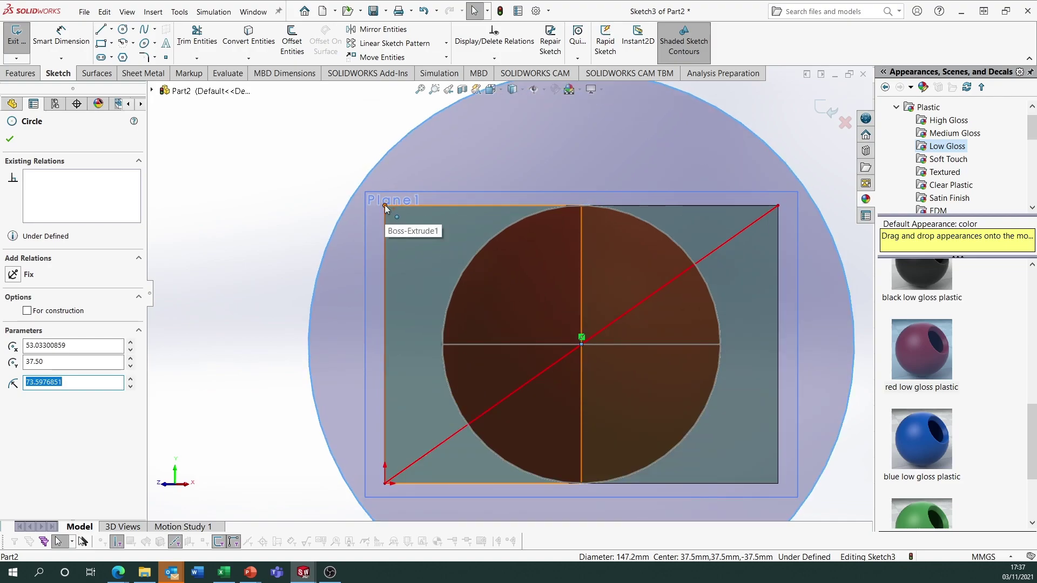
{"action": "left_click", "coordinate": [385, 205], "text": "ctrl"}
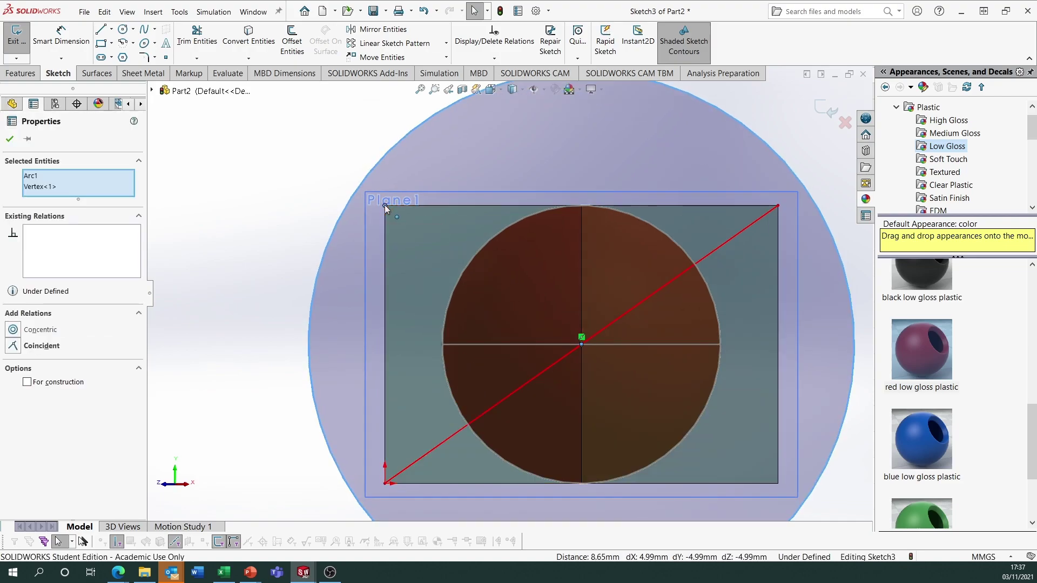
{"action": "left_click", "coordinate": [14, 346]}
{"action": "left_click", "coordinate": [15, 140]}
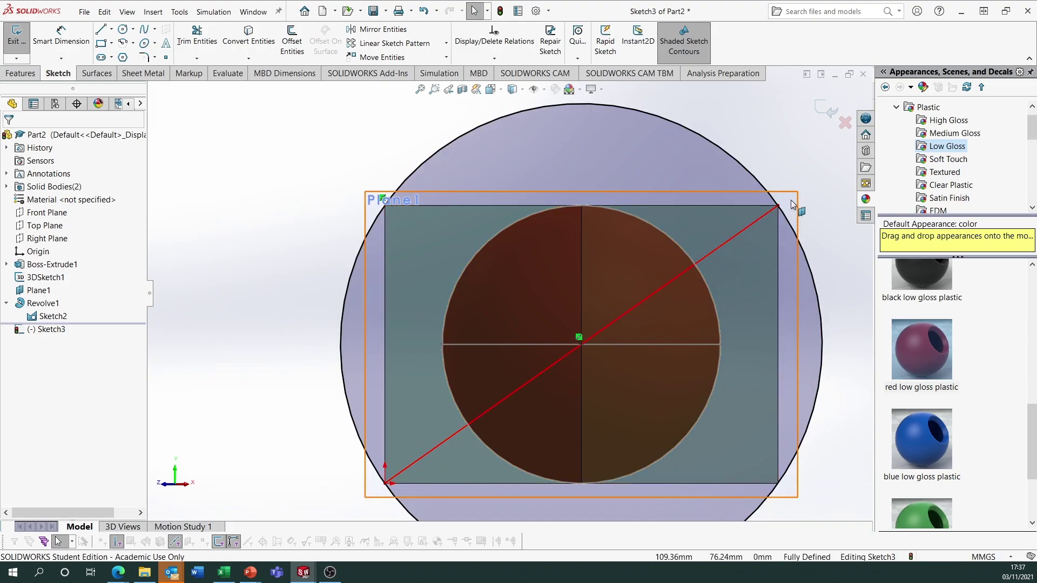
Step: Draw a vertical diameter line from the circle's top point to its bottom point
{"action": "left_click", "coordinate": [108, 34]}
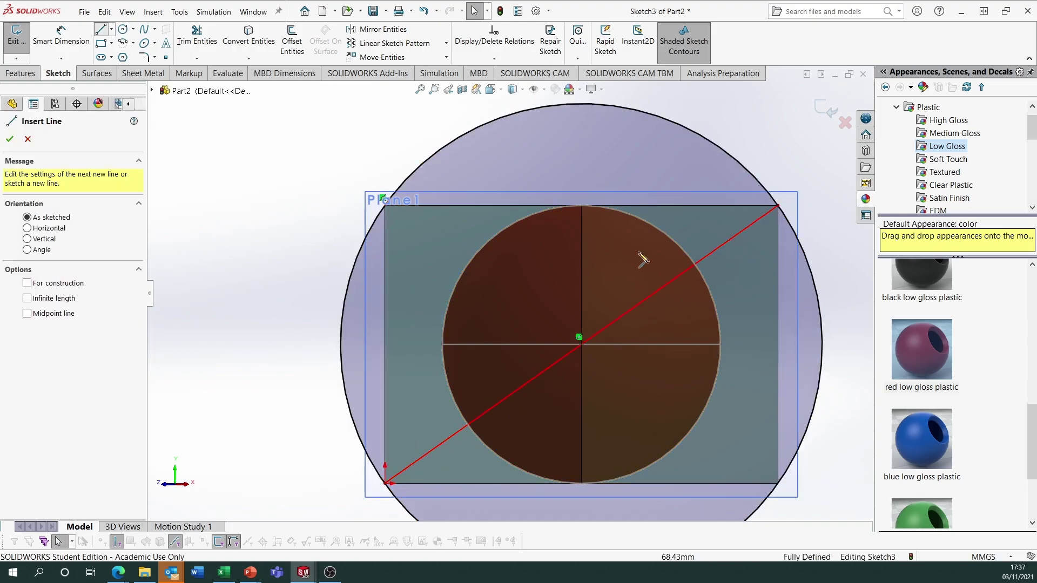
{"action": "scroll", "coordinate": [643, 259], "scroll_direction": "up", "scroll_amount": 3}
{"action": "left_click", "coordinate": [551, 184]}
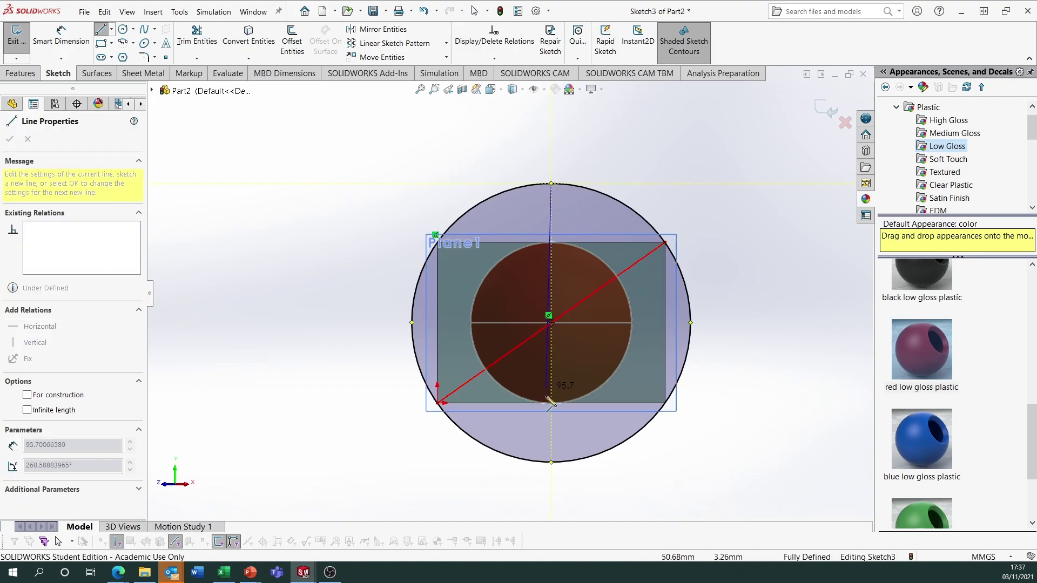
{"action": "left_click", "coordinate": [551, 462]}
{"action": "key", "text": "Escape"}
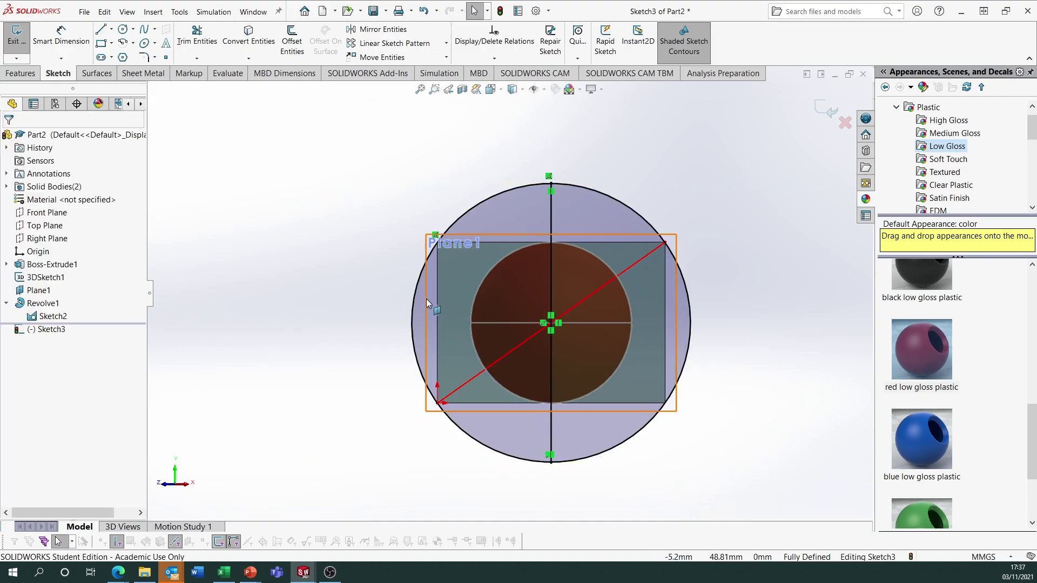
{"action": "left_click", "coordinate": [21, 73]}
{"action": "left_click", "coordinate": [54, 48]}
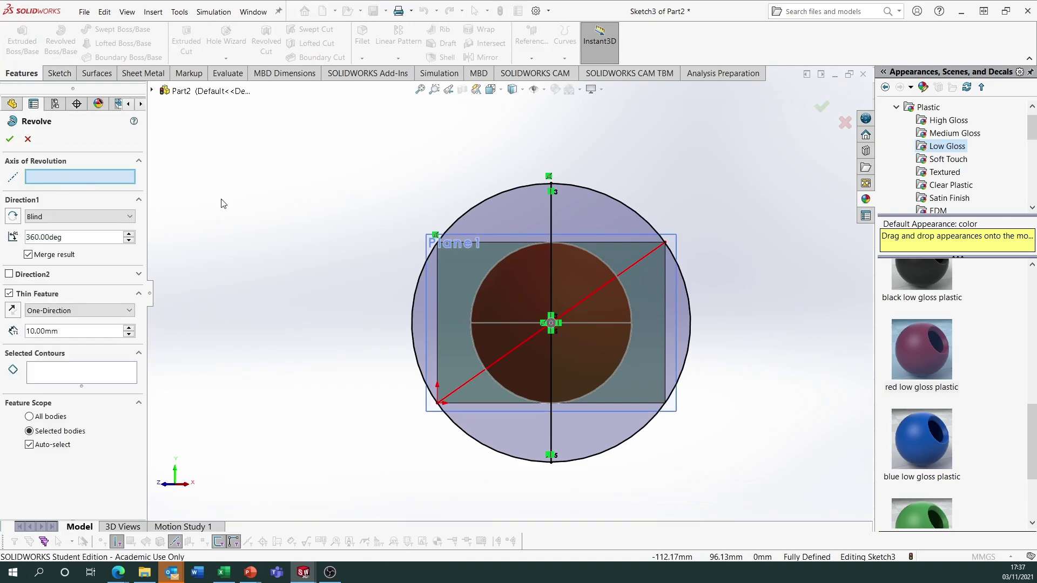
Step: Revolve the large circle's left half about the vertical line as a separate, solid body
{"action": "left_click", "coordinate": [551, 219]}
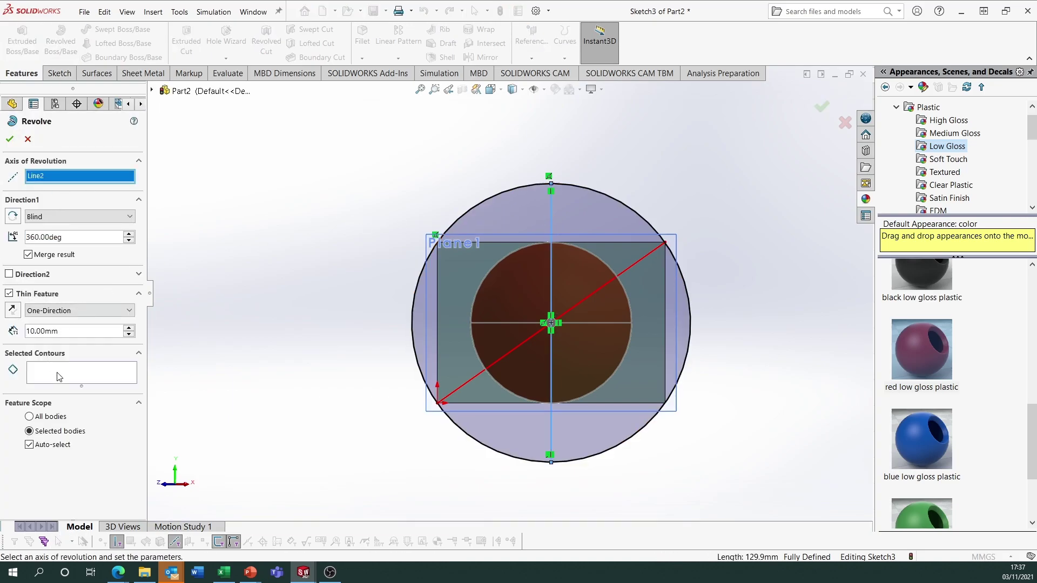
{"action": "left_click", "coordinate": [60, 377]}
{"action": "left_click", "coordinate": [496, 219]}
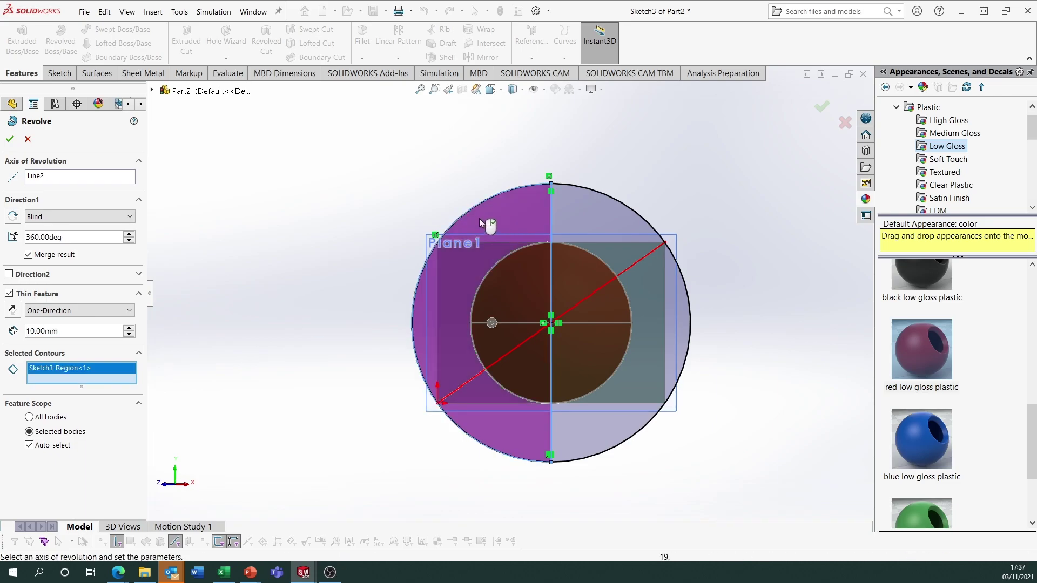
{"action": "left_click", "coordinate": [11, 295]}
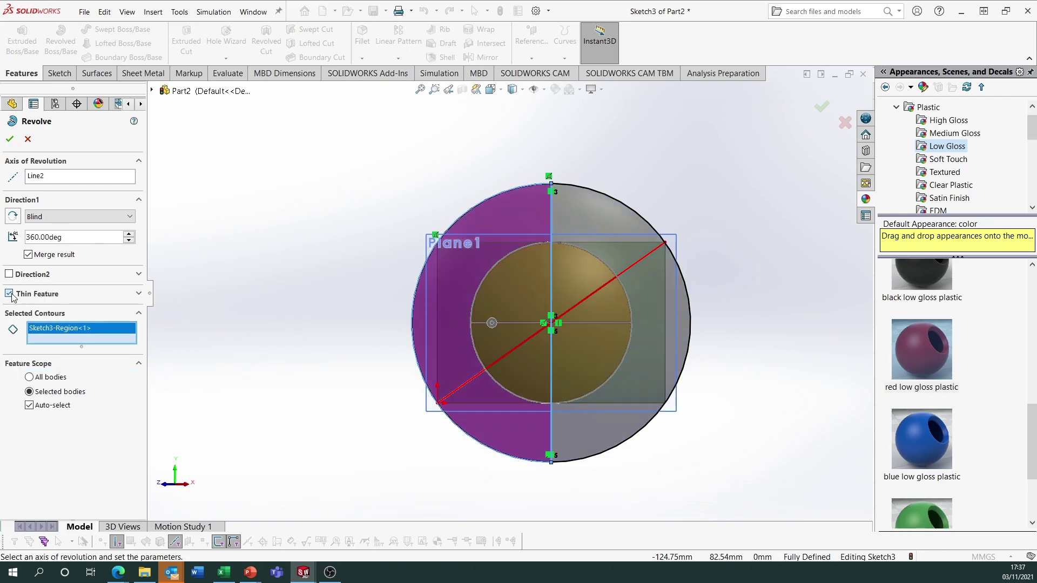
{"action": "left_click", "coordinate": [29, 255]}
{"action": "left_click", "coordinate": [10, 140]}
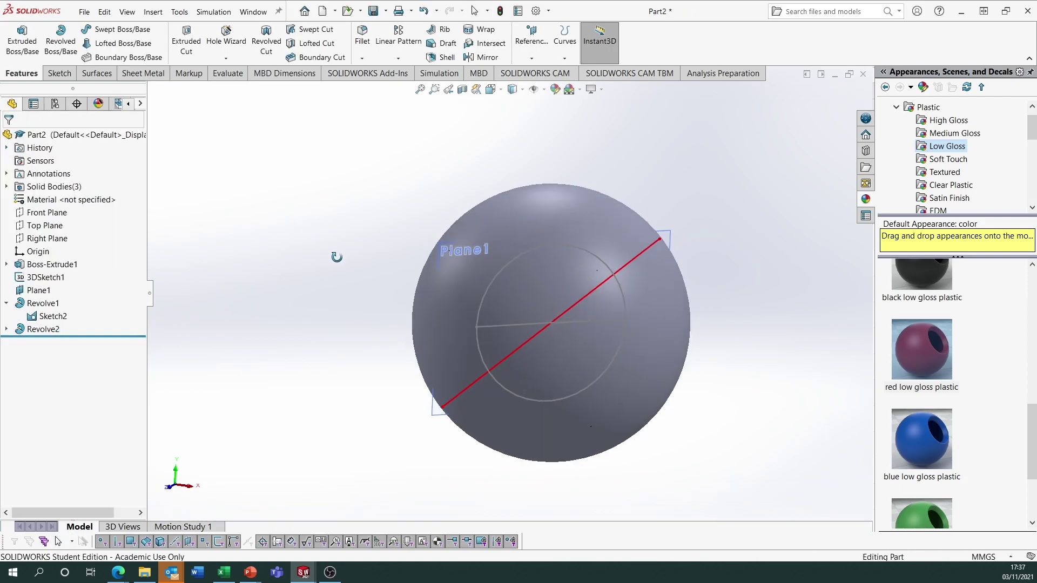
Step: Hide Sketch2 and Plane1
{"action": "right_click", "coordinate": [53, 316]}
{"action": "key", "text": "Escape"}
{"action": "left_click", "coordinate": [264, 243]}
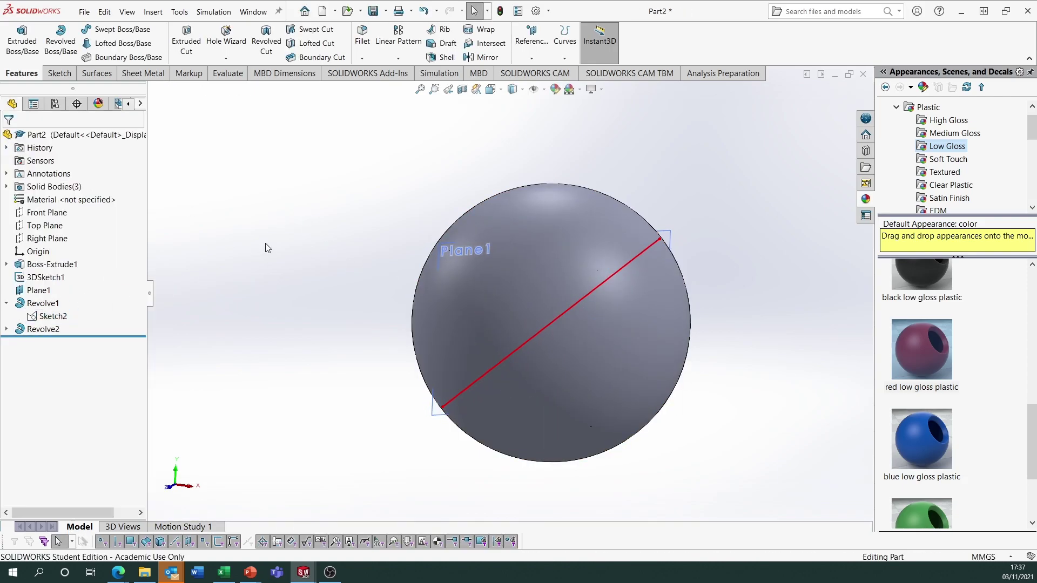
{"action": "right_click", "coordinate": [670, 233]}
{"action": "left_click", "coordinate": [711, 229]}
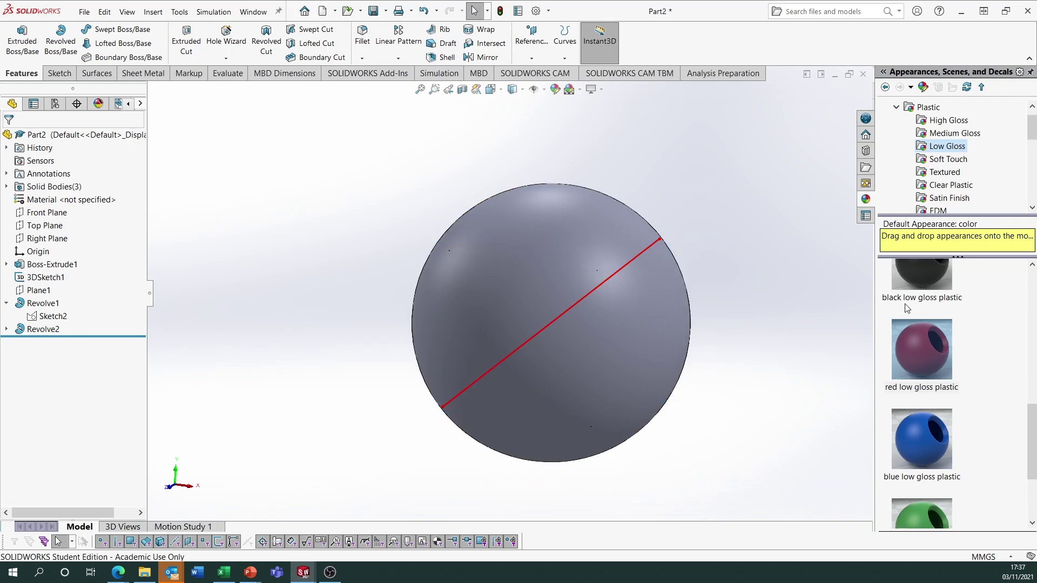
Step: Apply gloss blue glass to the outer sphere and orbit to view it
{"action": "scroll", "coordinate": [907, 309], "scroll_direction": "up", "scroll_amount": 10}
{"action": "scroll", "coordinate": [907, 171], "scroll_direction": "down", "scroll_amount": 3}
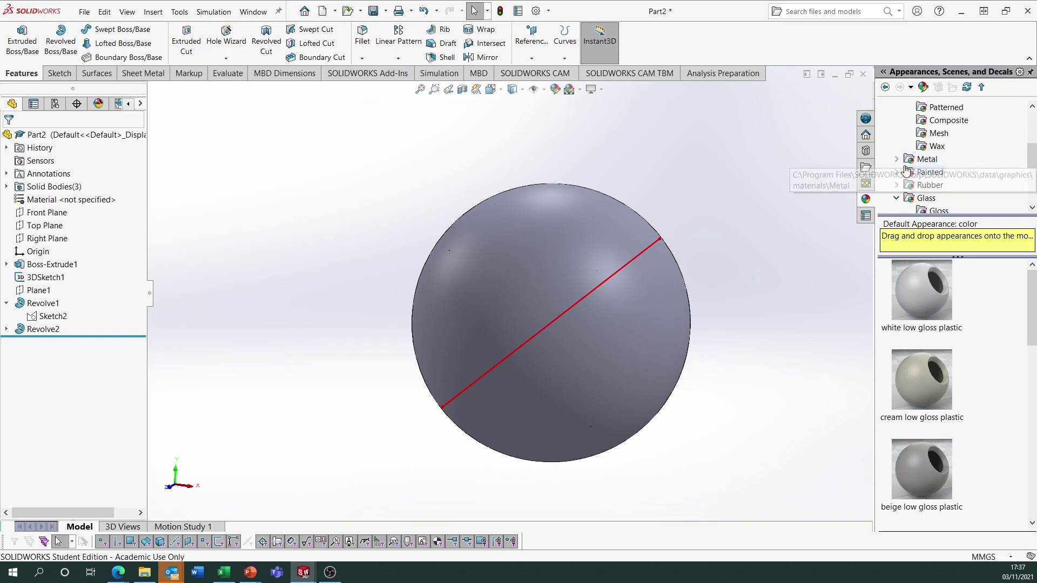
{"action": "scroll", "coordinate": [907, 171], "scroll_direction": "down", "scroll_amount": 2}
{"action": "left_click", "coordinate": [939, 134]}
{"action": "left_click_drag", "start_coordinate": [934, 386], "coordinate": [685, 350]}
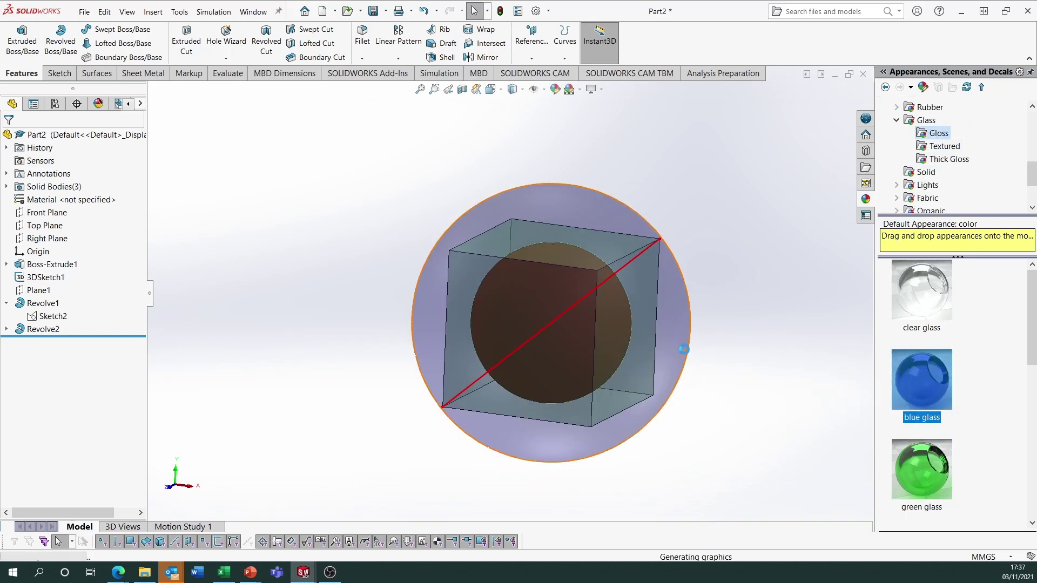
{"action": "mouse_move", "coordinate": [725, 301]}
{"action": "middle_mouse_down"}
{"action": "mouse_move", "coordinate": [707, 306]}
{"action": "mouse_move", "coordinate": [710, 296]}
{"action": "middle_mouse_up"}
{"action": "middle_click_drag", "start_coordinate": [489, 406], "coordinate": [464, 410]}
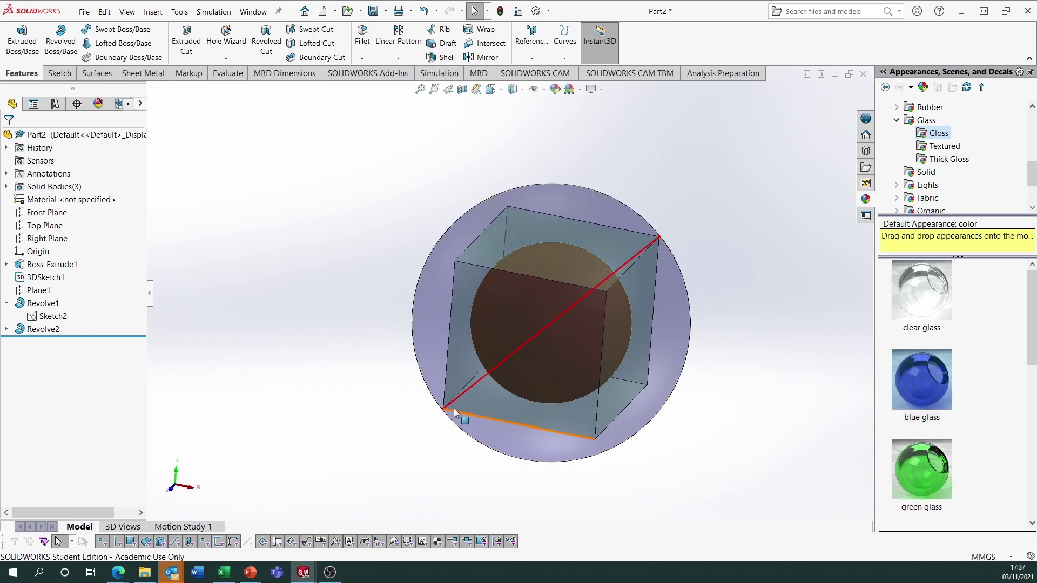
{"action": "middle_click_drag", "start_coordinate": [570, 297], "coordinate": [558, 327]}
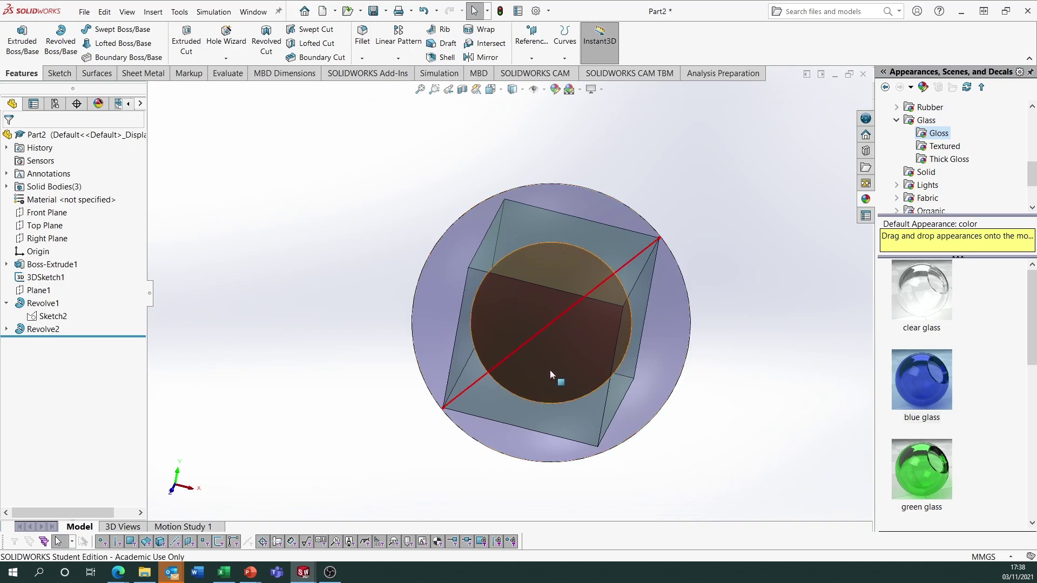
{"action": "middle_click_drag", "start_coordinate": [539, 348], "coordinate": [553, 241]}
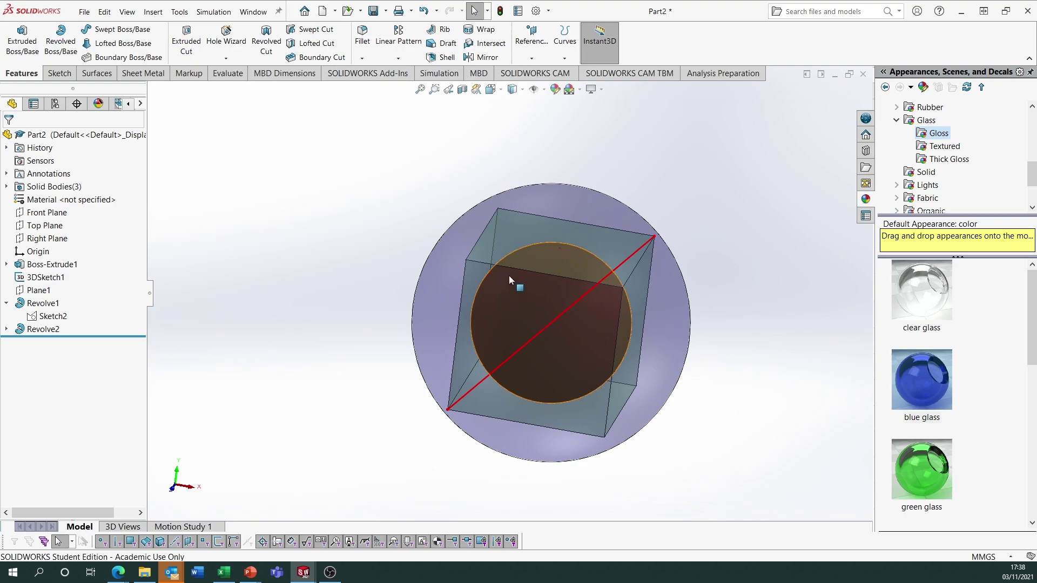
{"action": "middle_click_drag", "start_coordinate": [638, 362], "coordinate": [476, 292]}
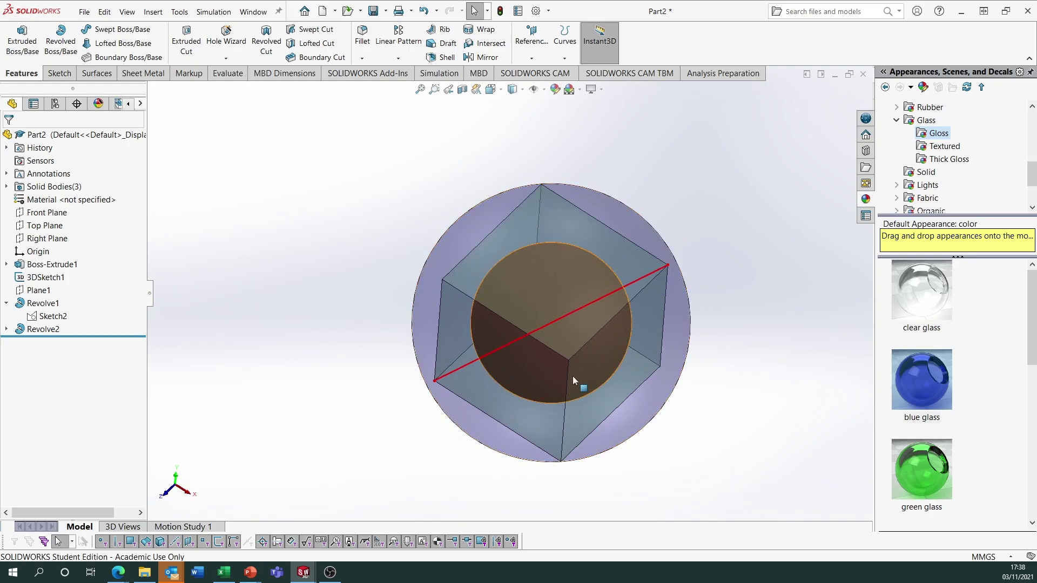
{"action": "middle_click_drag", "start_coordinate": [573, 378], "coordinate": [586, 215]}
{"action": "scroll", "coordinate": [578, 280], "scroll_direction": "up", "scroll_amount": 2}
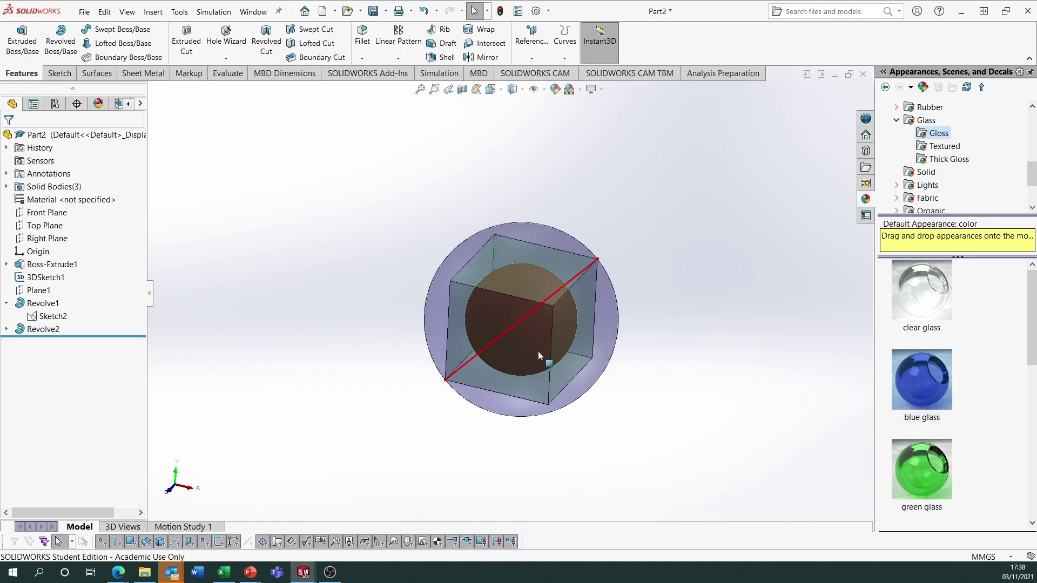
{"action": "scroll", "coordinate": [538, 351], "scroll_direction": "down", "scroll_amount": 1}
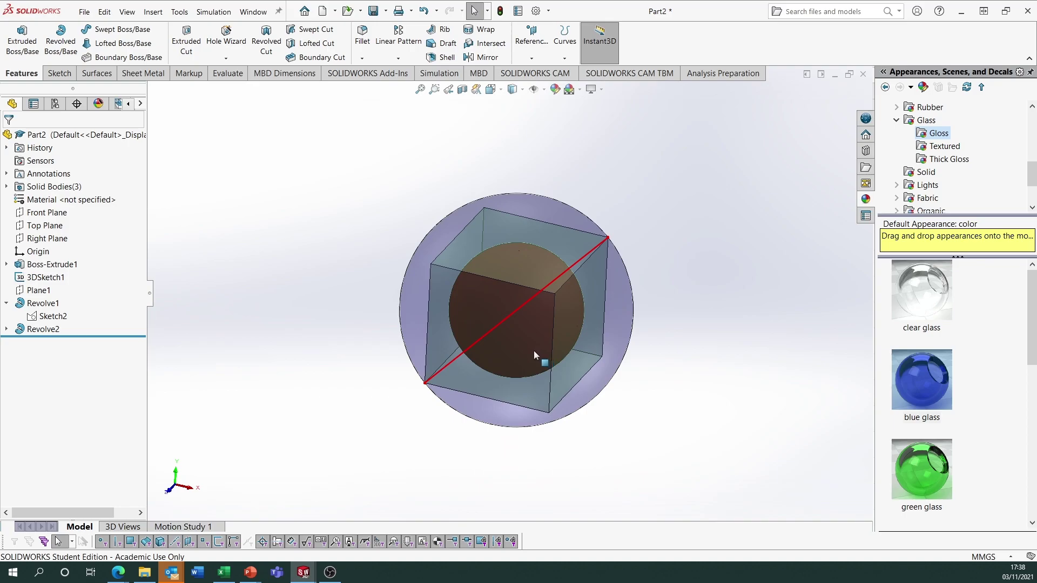
Step: Orbit the glass-sphere model to square up the cube and show its side
{"action": "scroll", "coordinate": [530, 350], "scroll_direction": "down", "scroll_amount": 2}
{"action": "middle_click_drag", "start_coordinate": [530, 350], "coordinate": [586, 350]}
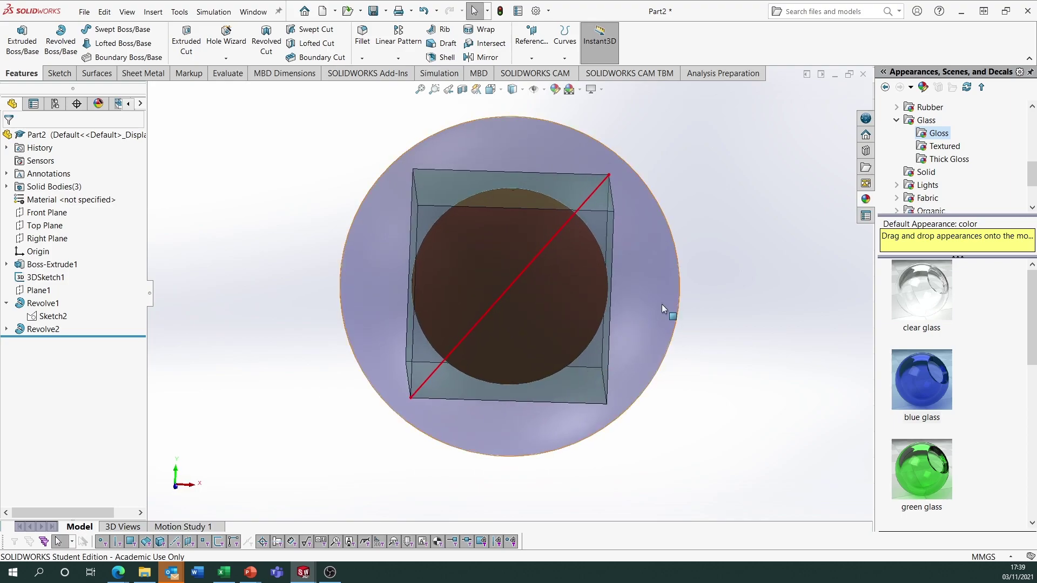
{"action": "middle_click_drag", "start_coordinate": [637, 294], "coordinate": [421, 375]}
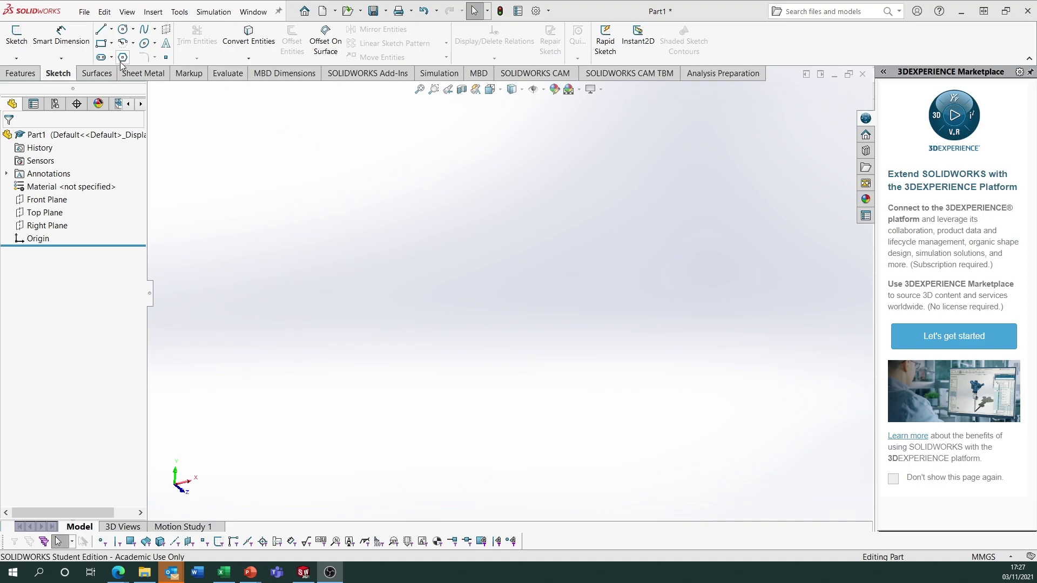
Step: On the Top Plane, sketch a three-sided polygon around the origin with a horizontal bottom edge
{"action": "left_click", "coordinate": [44, 212]}
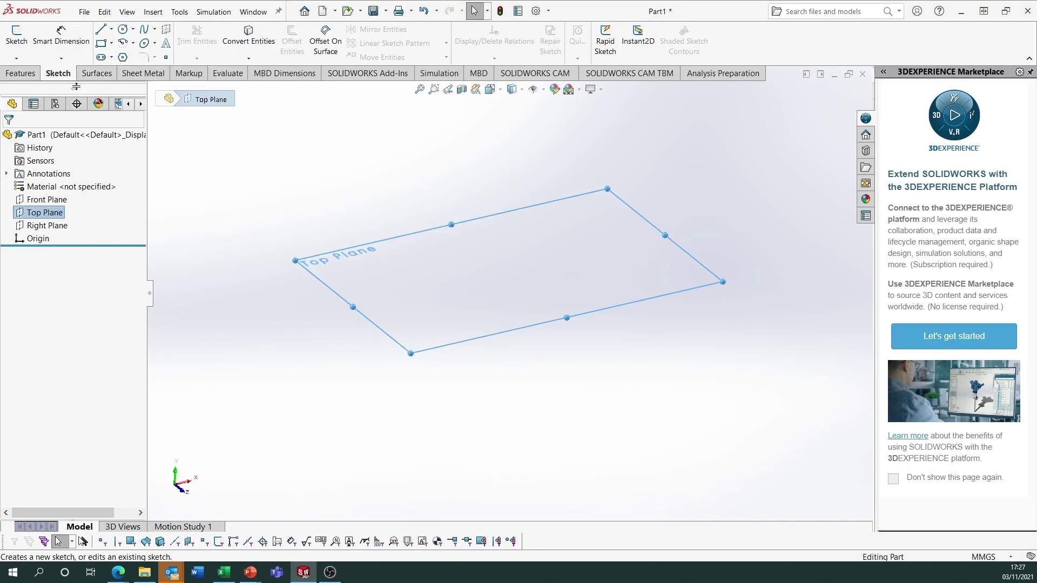
{"action": "left_click", "coordinate": [22, 45]}
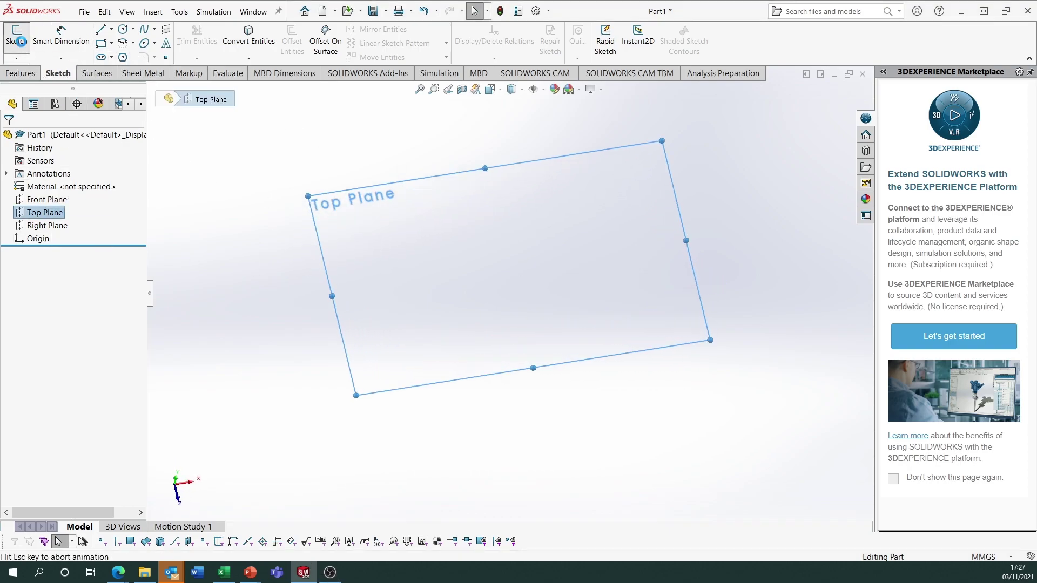
{"action": "left_click", "coordinate": [123, 57]}
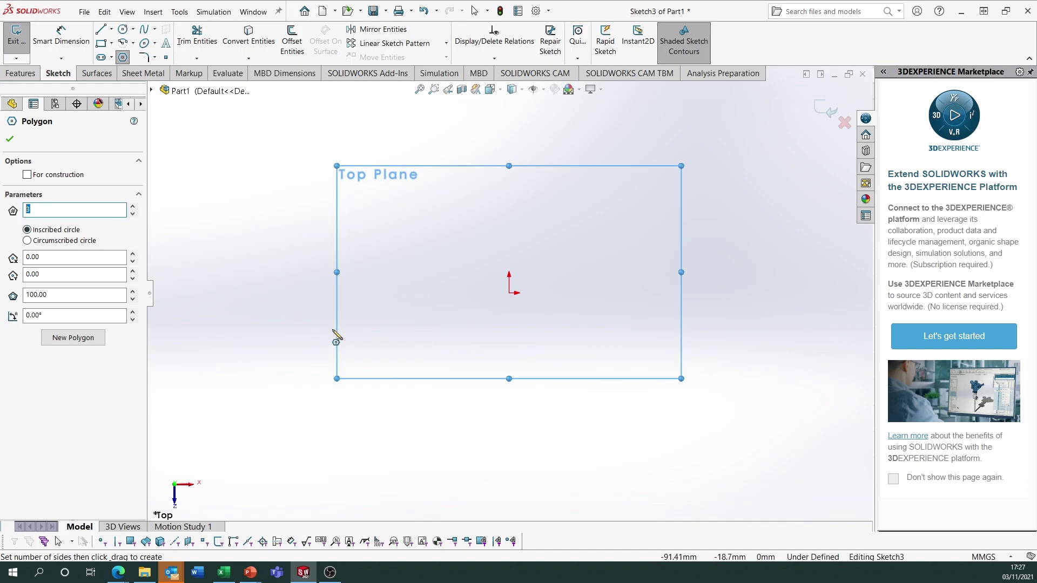
{"action": "mouse_move", "coordinate": [510, 293]}
{"action": "left_mouse_down"}
{"action": "mouse_move", "coordinate": [484, 271]}
{"action": "mouse_move", "coordinate": [394, 261]}
{"action": "mouse_move", "coordinate": [371, 331]}
{"action": "mouse_move", "coordinate": [389, 363]}
{"action": "mouse_move", "coordinate": [486, 326]}
{"action": "mouse_move", "coordinate": [507, 303]}
{"action": "mouse_move", "coordinate": [423, 344]}
{"action": "left_mouse_up"}
{"action": "key", "text": "Escape"}
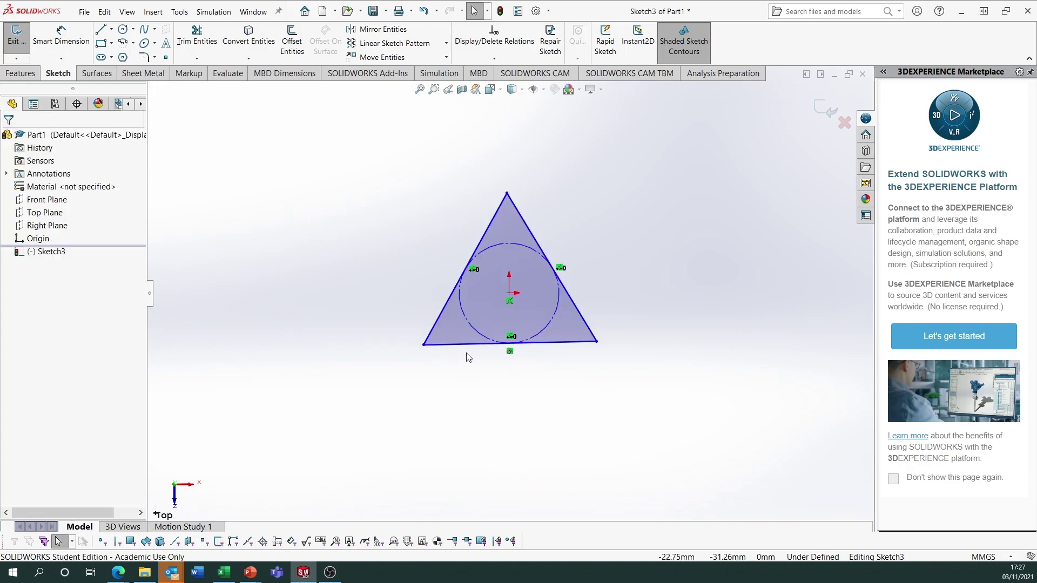
{"action": "left_click", "coordinate": [472, 350]}
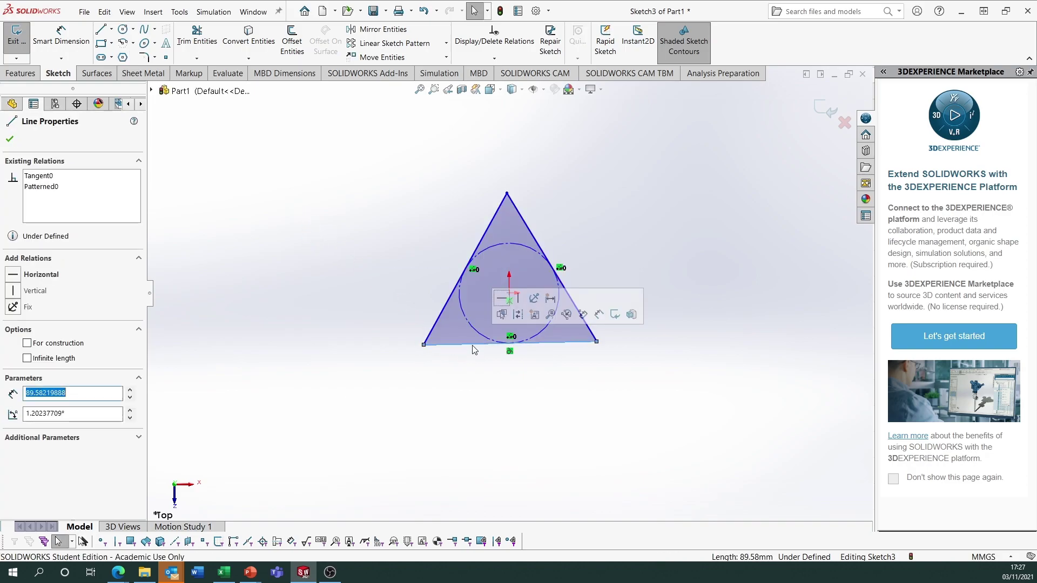
{"action": "left_click", "coordinate": [501, 304]}
Step: Dimension the triangle's left edge to 75 and exit the sketch
{"action": "left_click", "coordinate": [61, 35]}
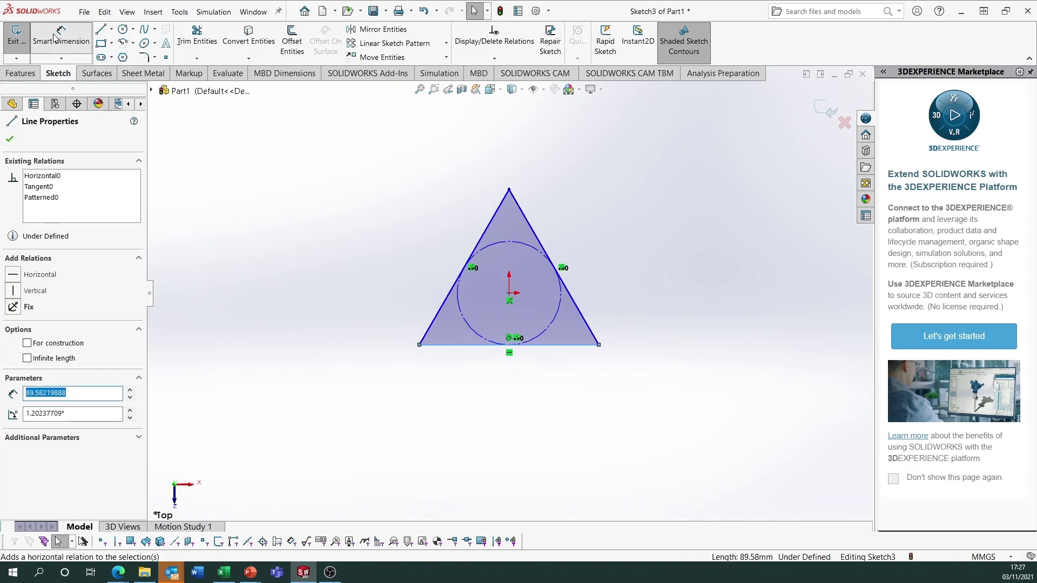
{"action": "left_click", "coordinate": [446, 306]}
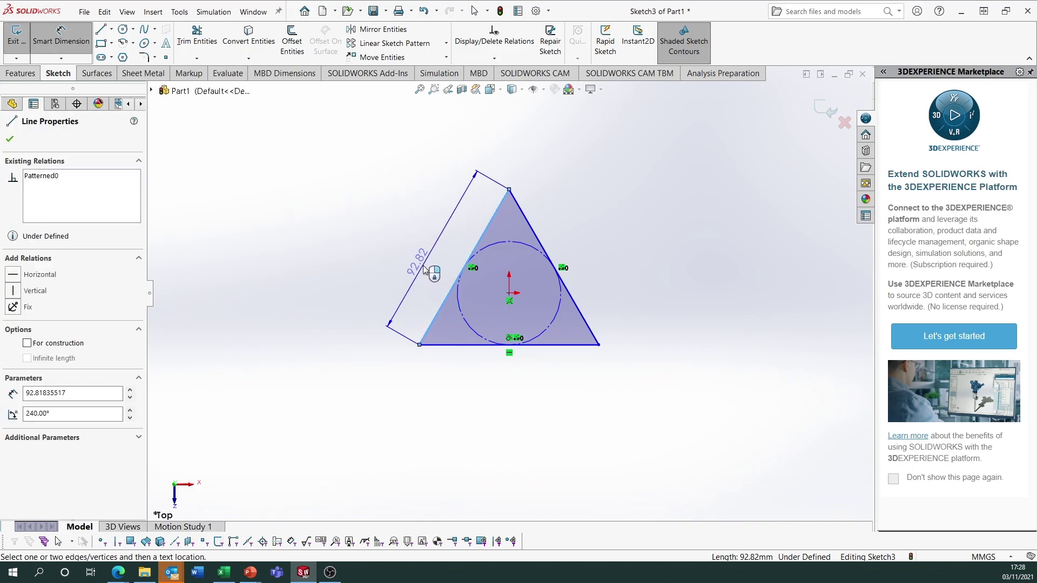
{"action": "left_click", "coordinate": [425, 269]}
{"action": "type", "text": "75"}
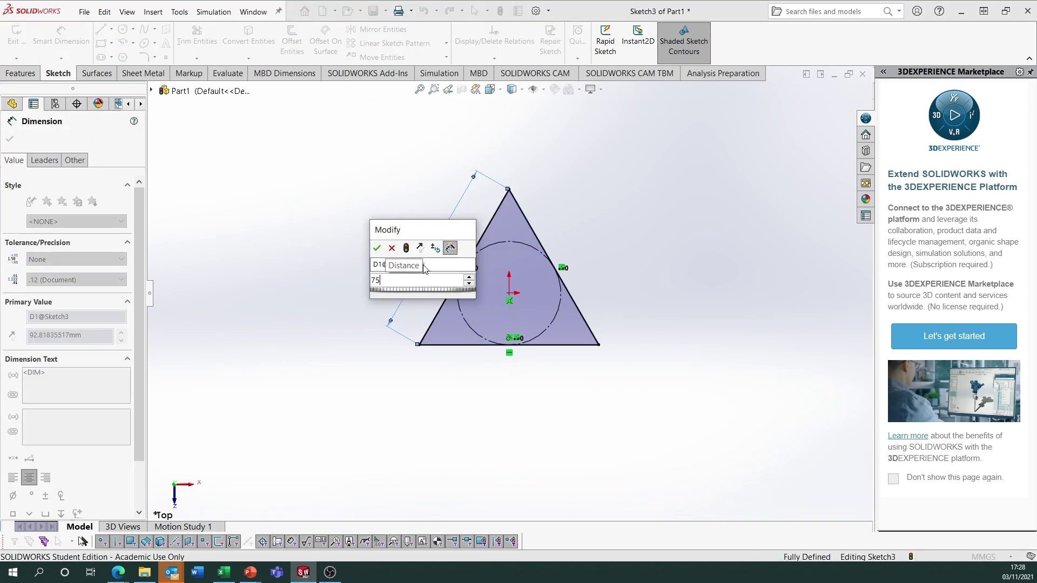
{"action": "key", "text": "Return"}
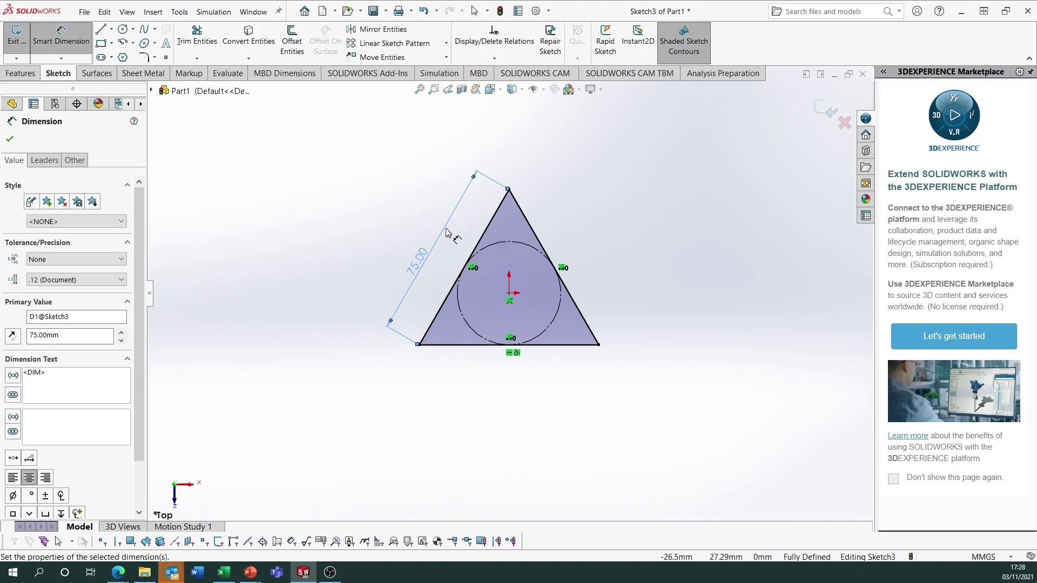
{"action": "key", "text": "Escape"}
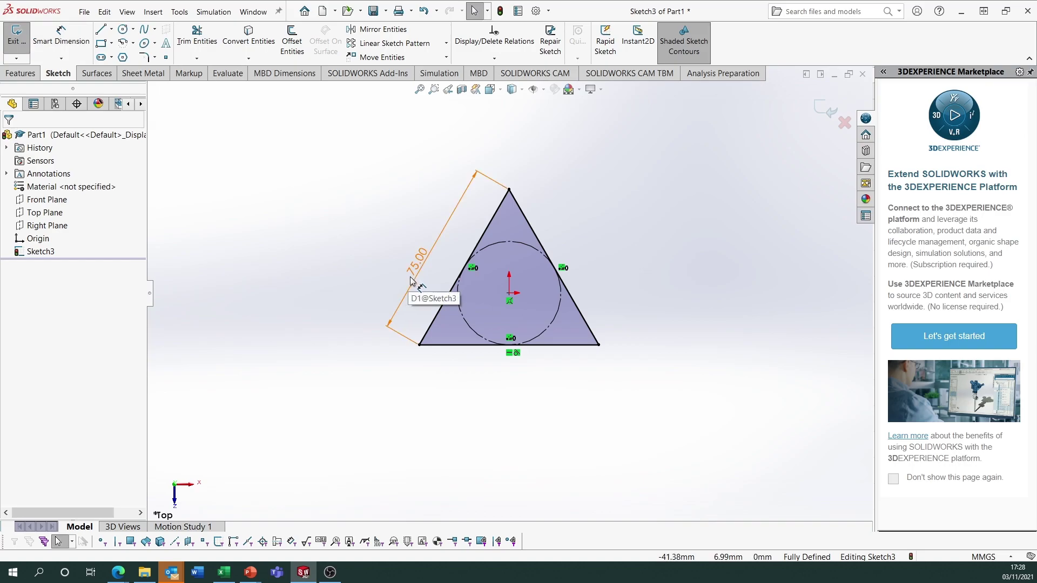
{"action": "left_click", "coordinate": [824, 116]}
Step: Tilt the view to see the triangle in 3D and start Sketch4 on the Right Plane
{"action": "scroll", "coordinate": [389, 367], "scroll_direction": "down", "scroll_amount": 1}
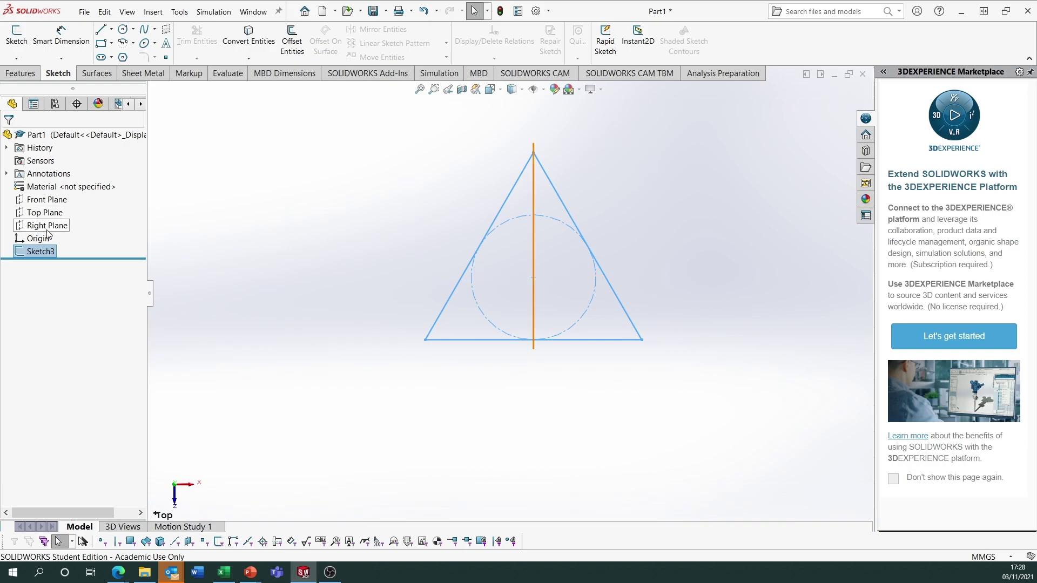
{"action": "middle_click_drag", "start_coordinate": [354, 345], "coordinate": [363, 300]}
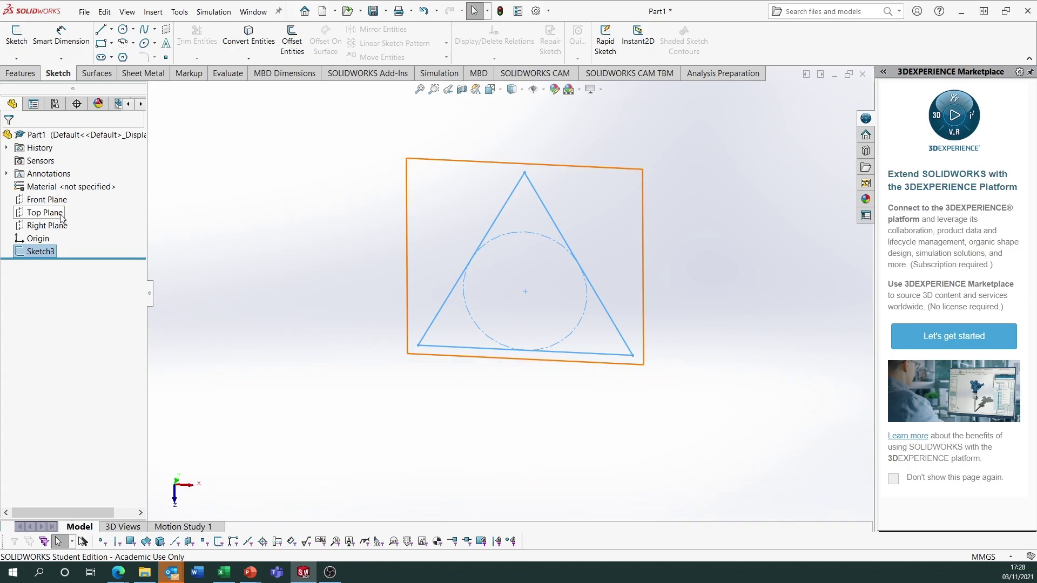
{"action": "left_click", "coordinate": [47, 199]}
{"action": "mouse_move", "coordinate": [554, 381]}
{"action": "middle_mouse_down"}
{"action": "mouse_move", "coordinate": [542, 356]}
{"action": "mouse_move", "coordinate": [537, 202]}
{"action": "mouse_move", "coordinate": [537, 270]}
{"action": "mouse_move", "coordinate": [526, 258]}
{"action": "middle_mouse_up"}
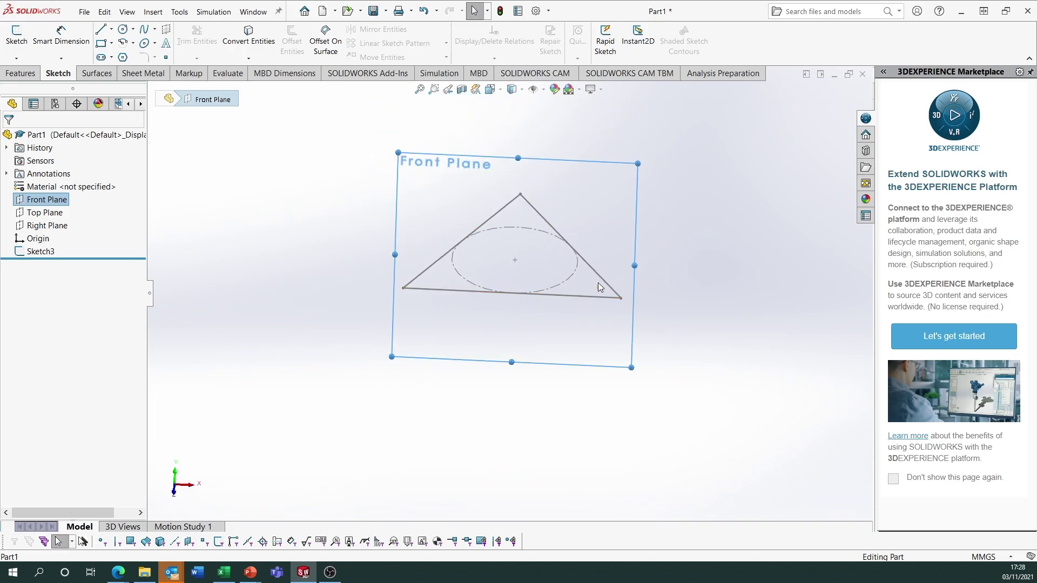
{"action": "left_click", "coordinate": [53, 226]}
{"action": "left_click", "coordinate": [64, 210]}
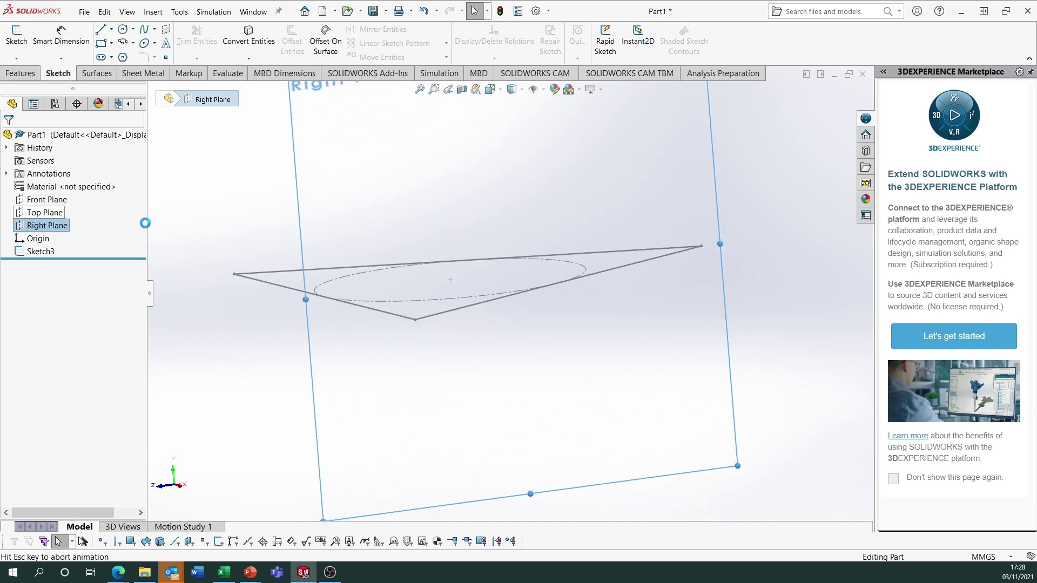
{"action": "middle_click_drag", "start_coordinate": [529, 292], "coordinate": [537, 295]}
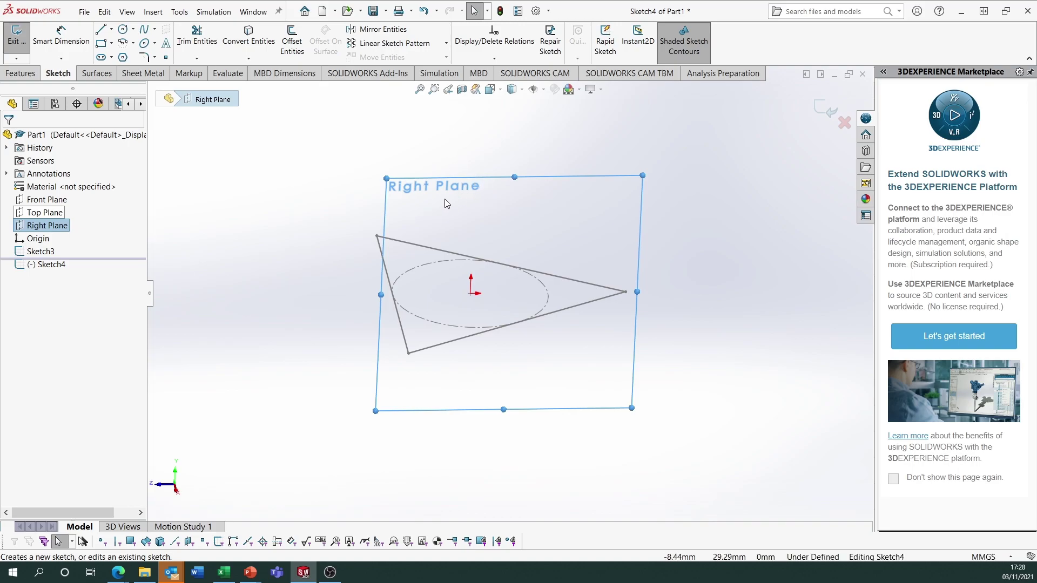
Step: Facing the sketch plane, draw a vertical centerline upward from the origin
{"action": "key", "text": "space"}
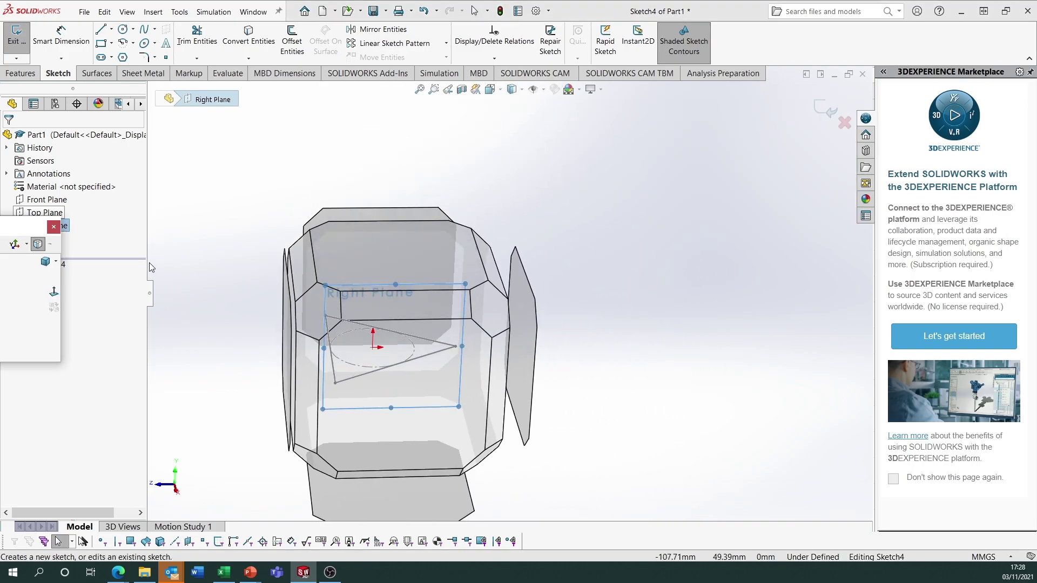
{"action": "left_click", "coordinate": [53, 292]}
{"action": "left_click", "coordinate": [111, 29]}
{"action": "left_click", "coordinate": [131, 57]}
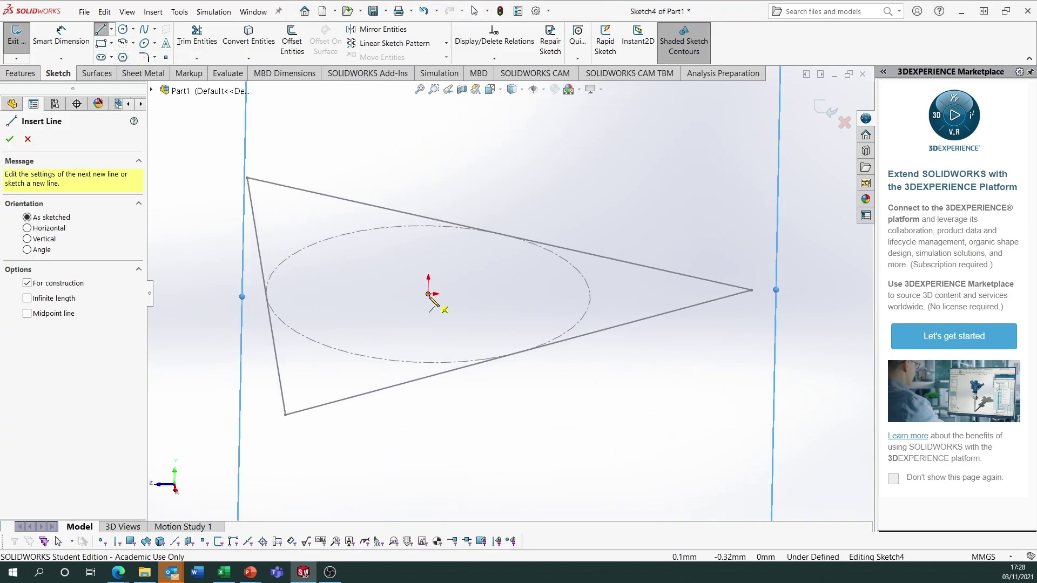
{"action": "scroll", "coordinate": [445, 308], "scroll_direction": "up", "scroll_amount": 5}
{"action": "left_click", "coordinate": [484, 294]}
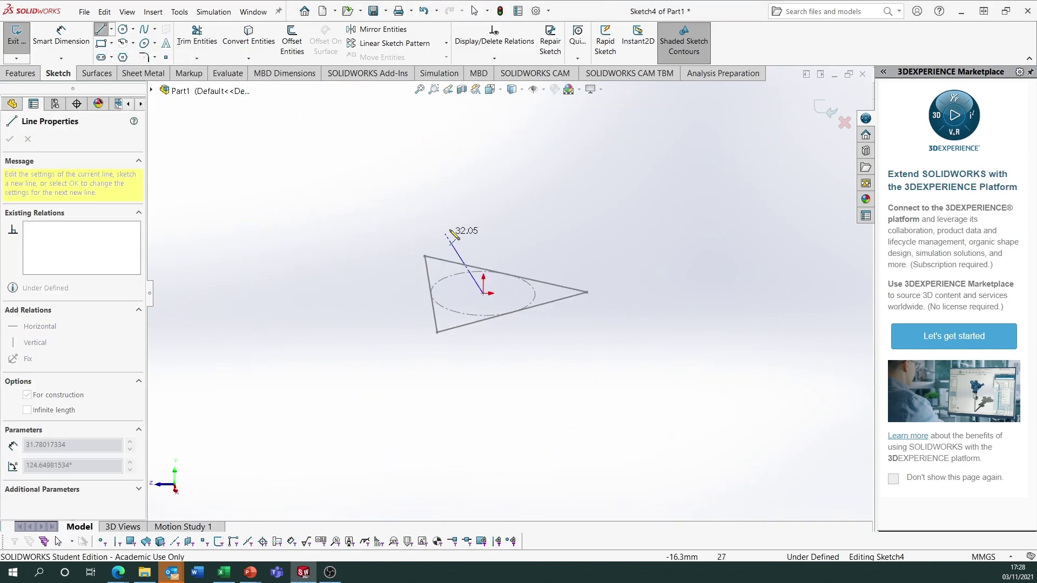
{"action": "left_click", "coordinate": [486, 162]}
{"action": "key", "text": "Escape"}
{"action": "middle_click_drag", "start_coordinate": [616, 229], "coordinate": [562, 208]}
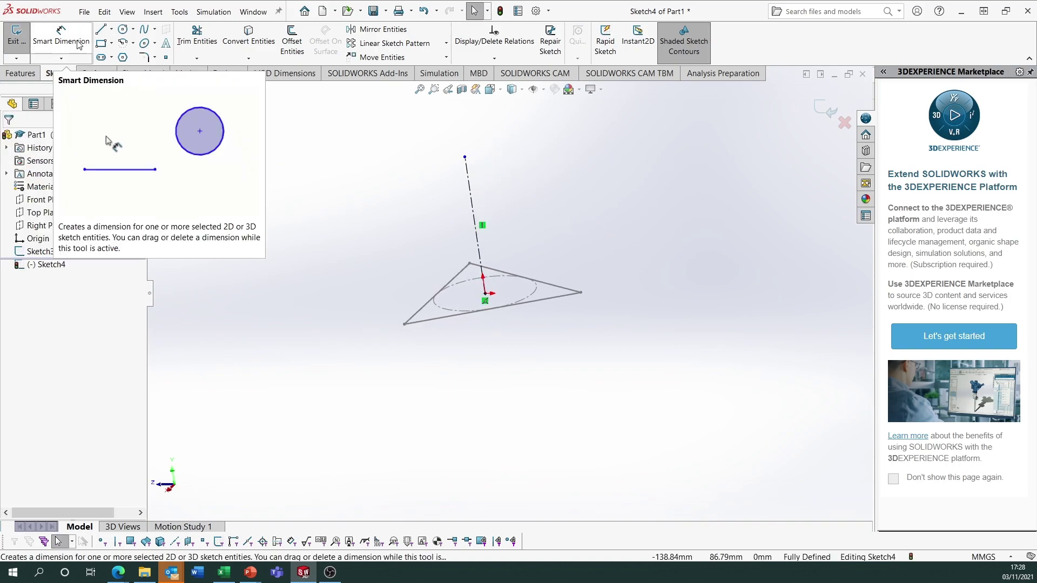
Step: Dimension the centerline's top endpoint to the triangle's right corner as 75 mm
{"action": "left_click", "coordinate": [61, 36]}
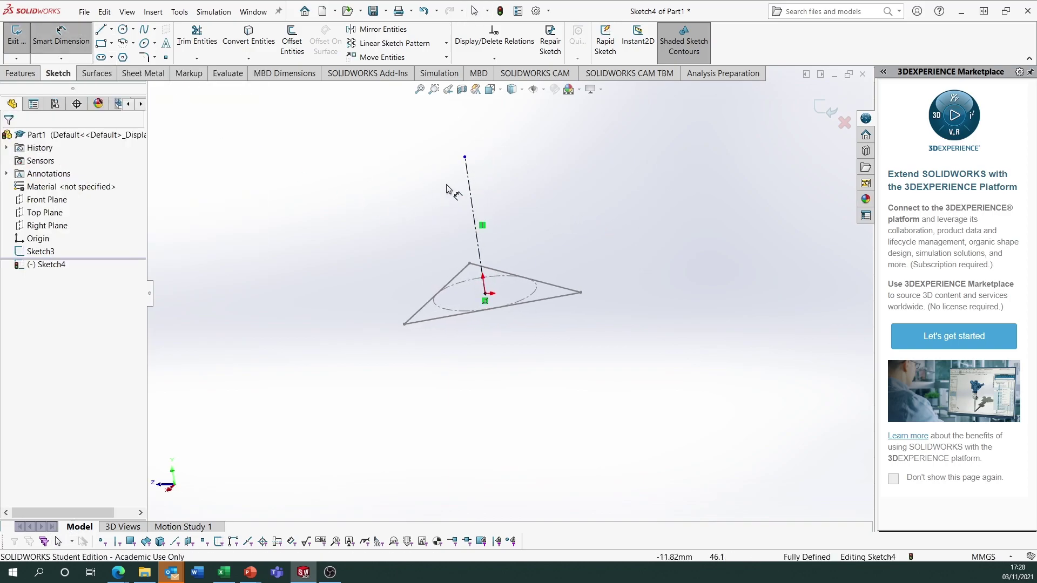
{"action": "left_click", "coordinate": [465, 158]}
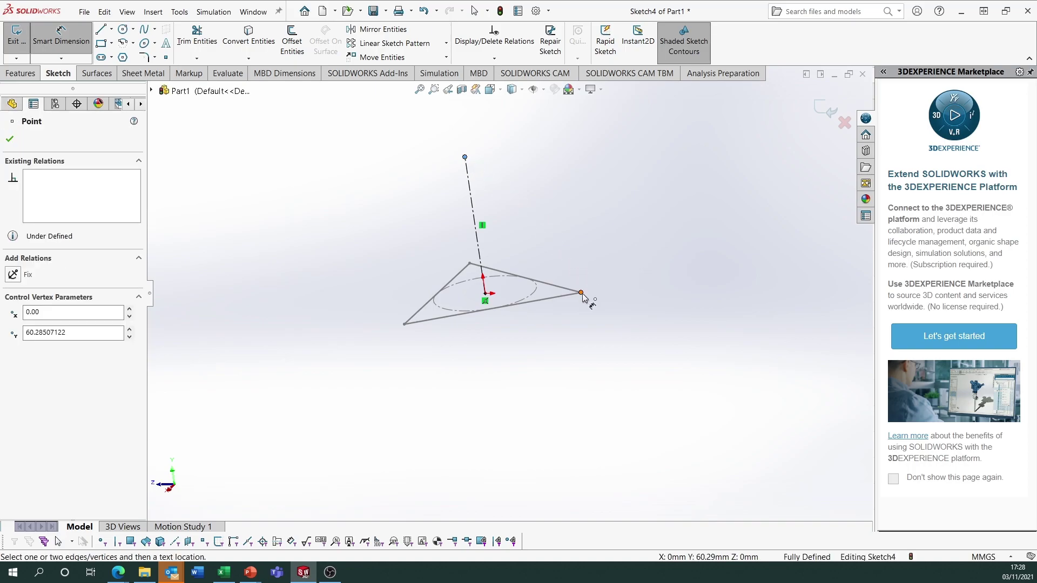
{"action": "middle_click_drag", "start_coordinate": [582, 297], "coordinate": [600, 317]}
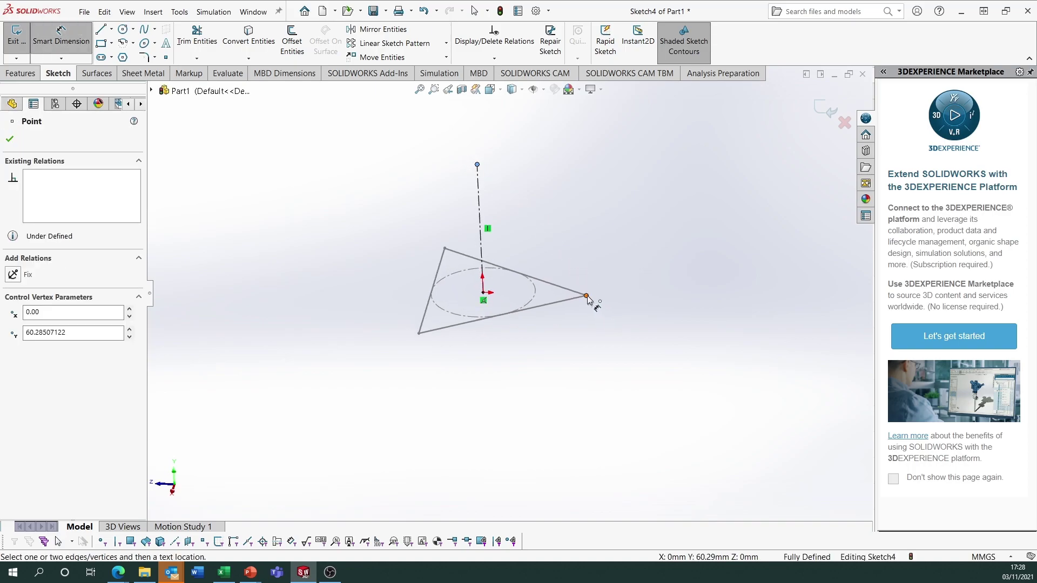
{"action": "left_click", "coordinate": [587, 297]}
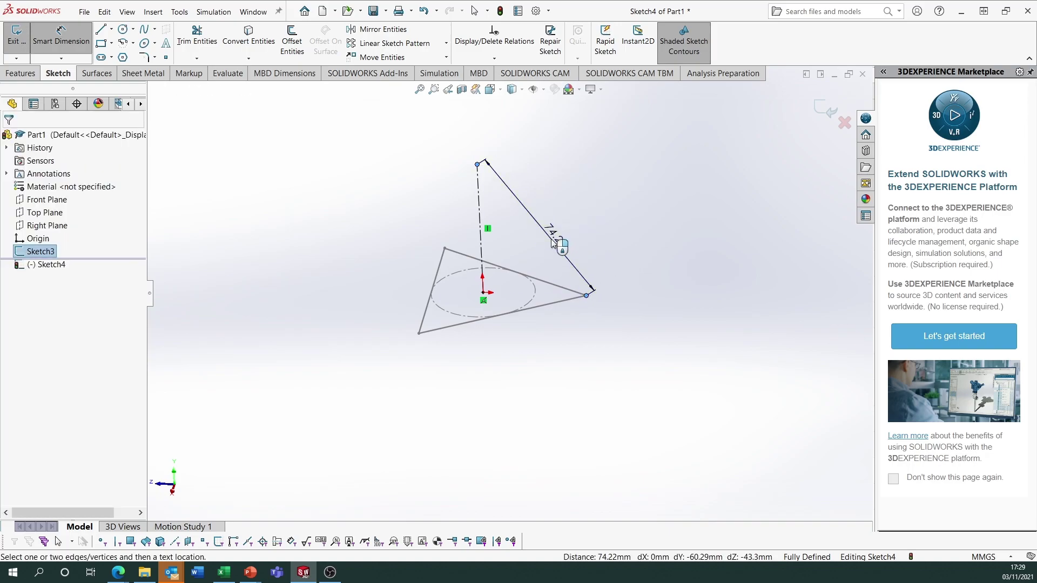
{"action": "left_click", "coordinate": [552, 242]}
{"action": "type", "text": "75"}
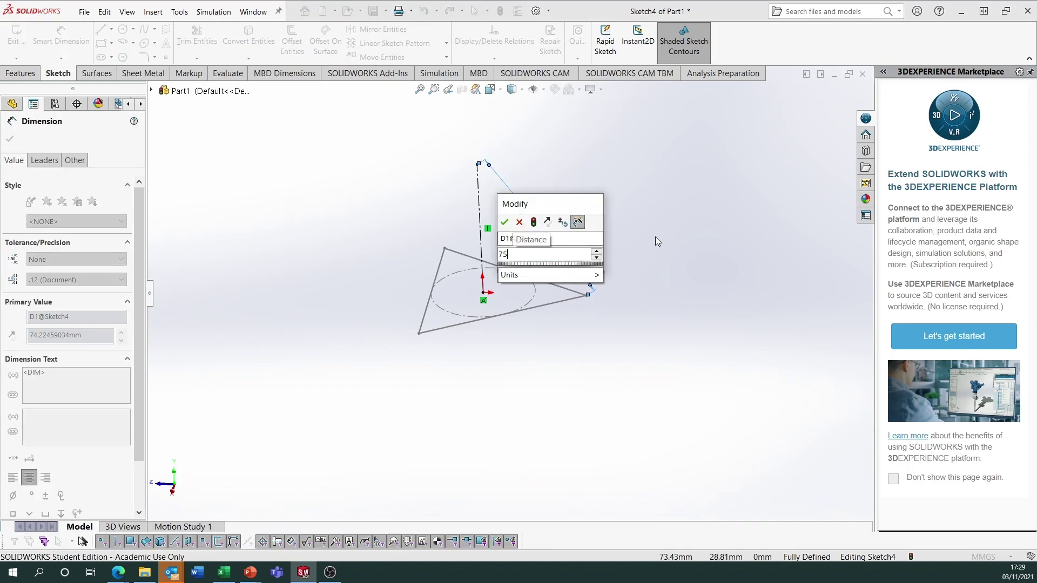
{"action": "key", "text": "Return"}
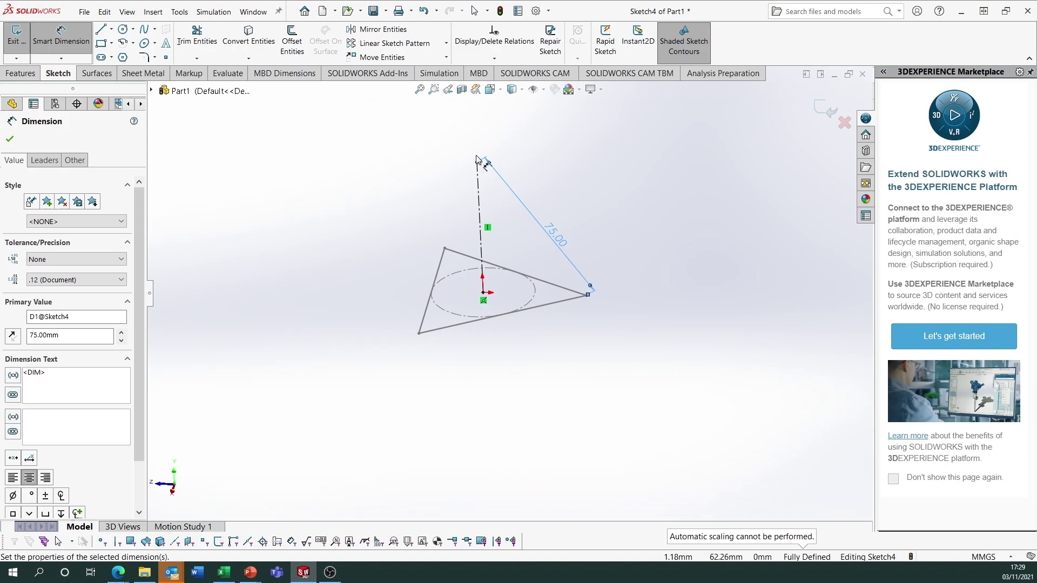
Step: Place a sketch point at the centerline's top end and exit the apex sketch
{"action": "left_click", "coordinate": [166, 57]}
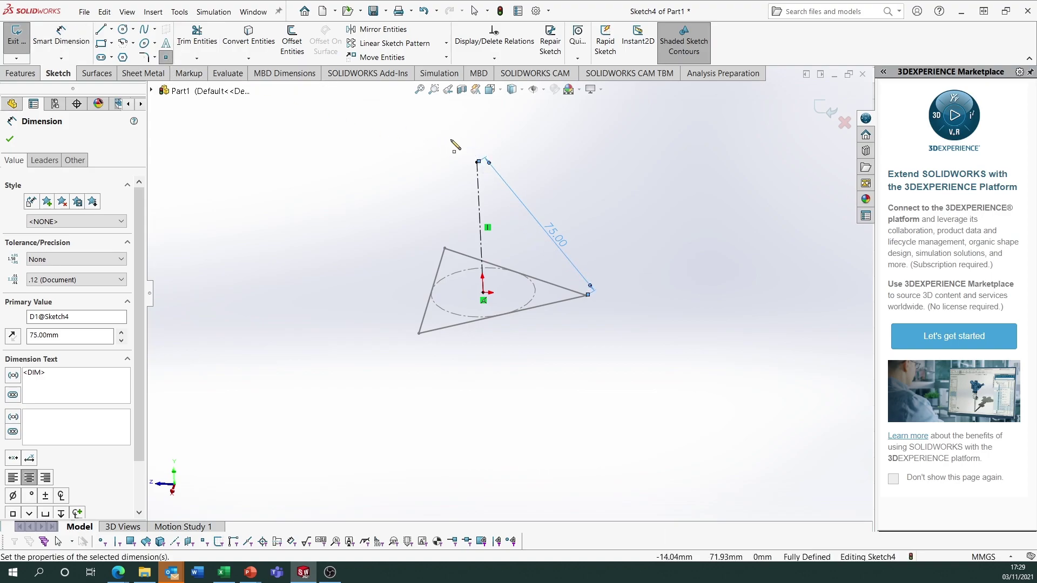
{"action": "scroll", "coordinate": [540, 254], "scroll_direction": "down", "scroll_amount": 5}
{"action": "left_click", "coordinate": [586, 338]}
{"action": "scroll", "coordinate": [642, 284], "scroll_direction": "up", "scroll_amount": 5}
{"action": "scroll", "coordinate": [643, 279], "scroll_direction": "up", "scroll_amount": 3}
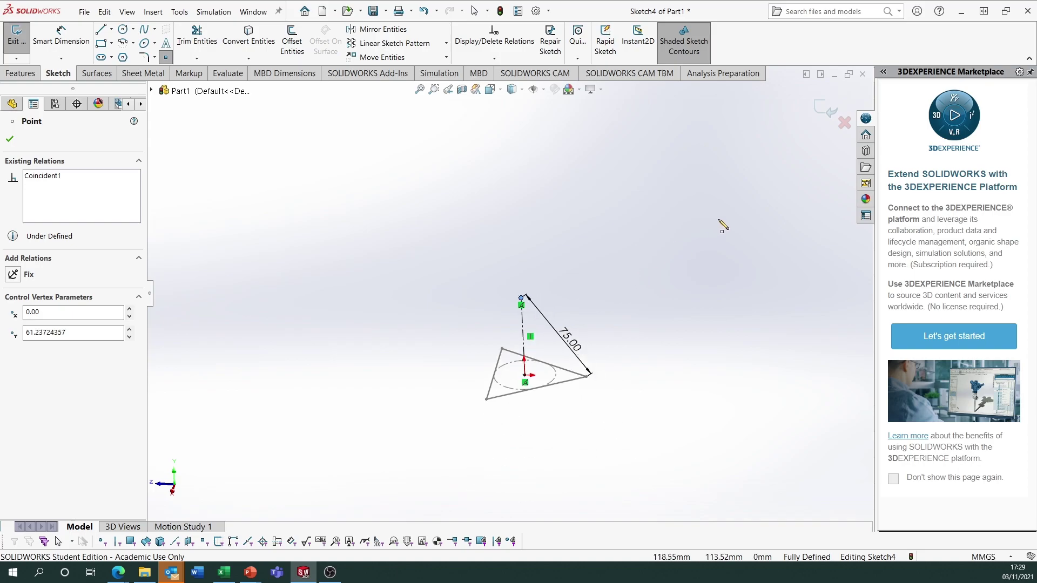
{"action": "left_click", "coordinate": [830, 111]}
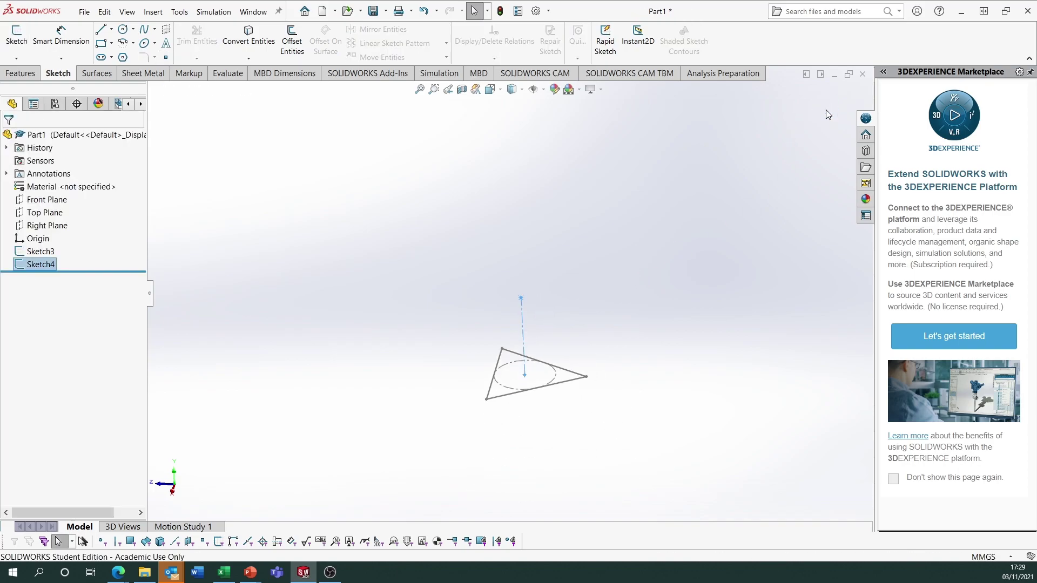
Step: Loft from the apex point in Sketch4 to the Sketch3 triangle, creating the Loft1 tetrahedron
{"action": "left_click", "coordinate": [21, 74]}
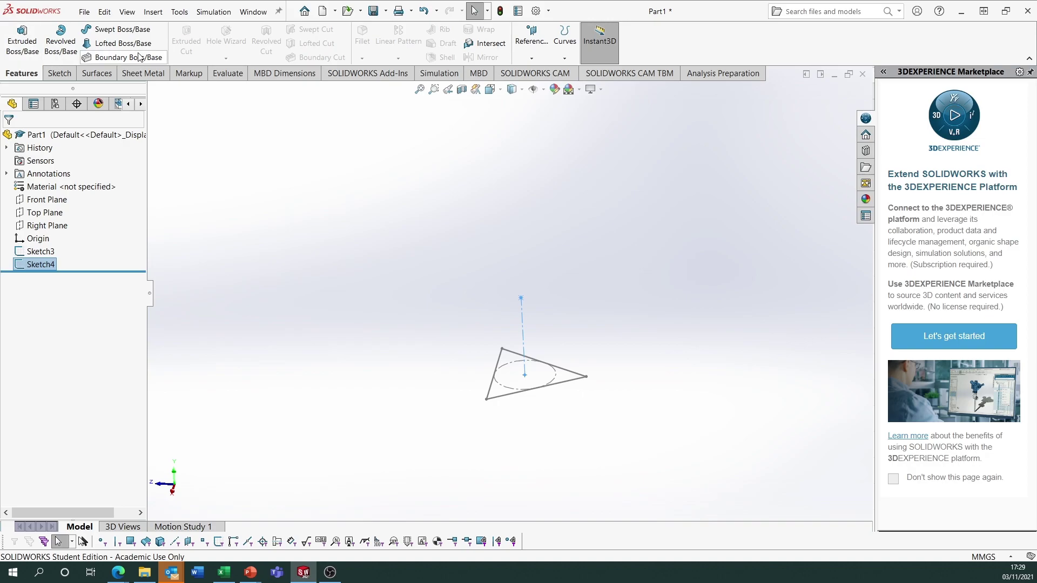
{"action": "left_click", "coordinate": [116, 43]}
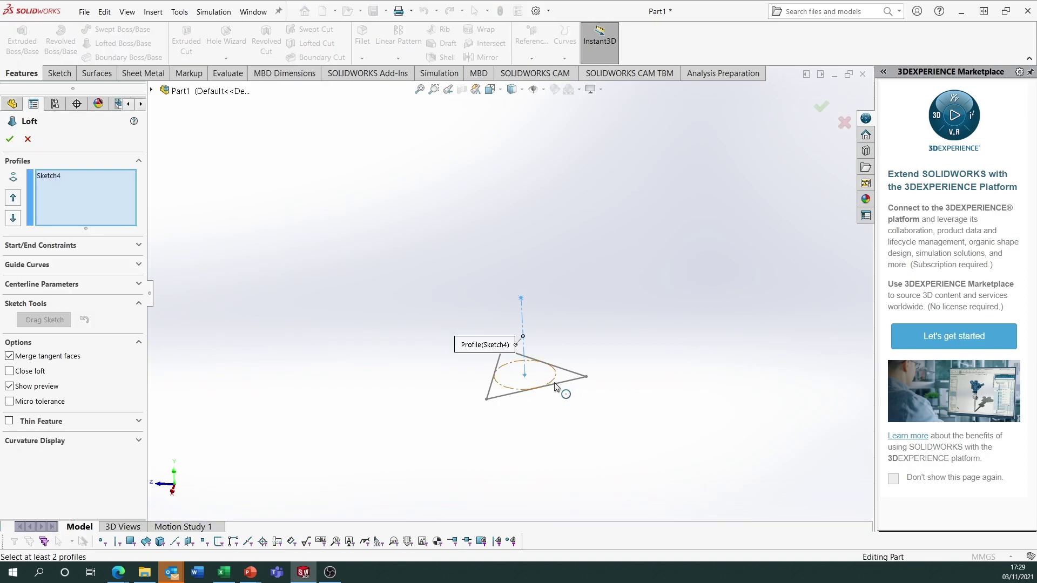
{"action": "left_click", "coordinate": [571, 382]}
{"action": "mouse_move", "coordinate": [525, 303]}
{"action": "middle_mouse_down"}
{"action": "mouse_move", "coordinate": [574, 405]}
{"action": "mouse_move", "coordinate": [527, 324]}
{"action": "mouse_move", "coordinate": [480, 348]}
{"action": "middle_mouse_up"}
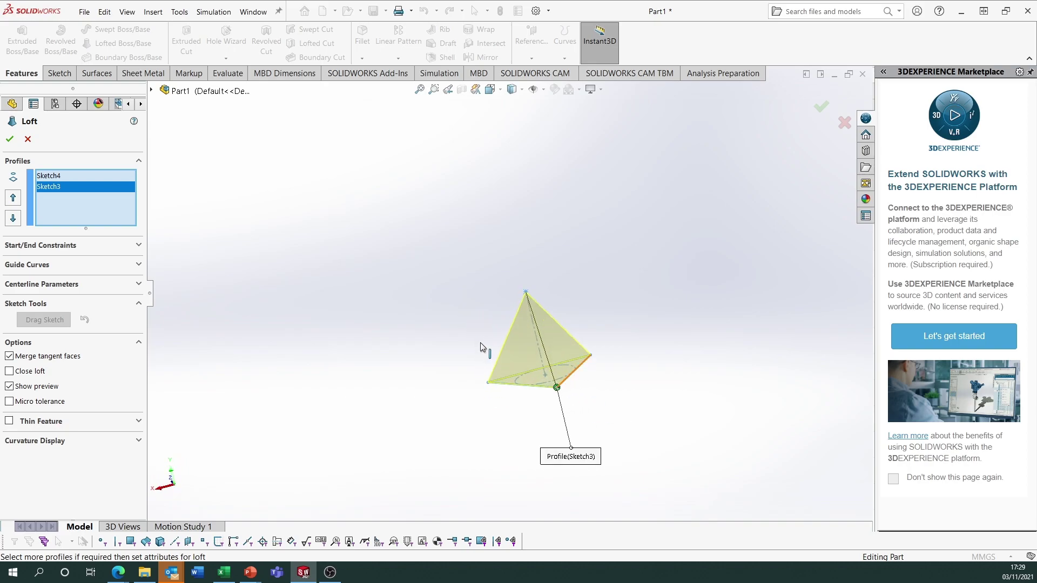
{"action": "left_click", "coordinate": [10, 139]}
{"action": "mouse_move", "coordinate": [607, 386]}
{"action": "middle_mouse_down"}
{"action": "mouse_move", "coordinate": [556, 338]}
{"action": "mouse_move", "coordinate": [597, 357]}
{"action": "mouse_move", "coordinate": [566, 309]}
{"action": "mouse_move", "coordinate": [676, 307]}
{"action": "mouse_move", "coordinate": [667, 286]}
{"action": "mouse_move", "coordinate": [655, 298]}
{"action": "middle_mouse_up"}
{"action": "left_click", "coordinate": [655, 298]}
{"action": "mouse_move", "coordinate": [666, 382]}
{"action": "middle_mouse_down"}
{"action": "mouse_move", "coordinate": [518, 347]}
{"action": "mouse_move", "coordinate": [537, 378]}
{"action": "mouse_move", "coordinate": [477, 363]}
{"action": "mouse_move", "coordinate": [489, 378]}
{"action": "mouse_move", "coordinate": [463, 371]}
{"action": "mouse_move", "coordinate": [470, 351]}
{"action": "mouse_move", "coordinate": [470, 381]}
{"action": "mouse_move", "coordinate": [519, 326]}
{"action": "mouse_move", "coordinate": [553, 366]}
{"action": "mouse_move", "coordinate": [530, 313]}
{"action": "mouse_move", "coordinate": [551, 332]}
{"action": "mouse_move", "coordinate": [546, 345]}
{"action": "middle_mouse_up"}
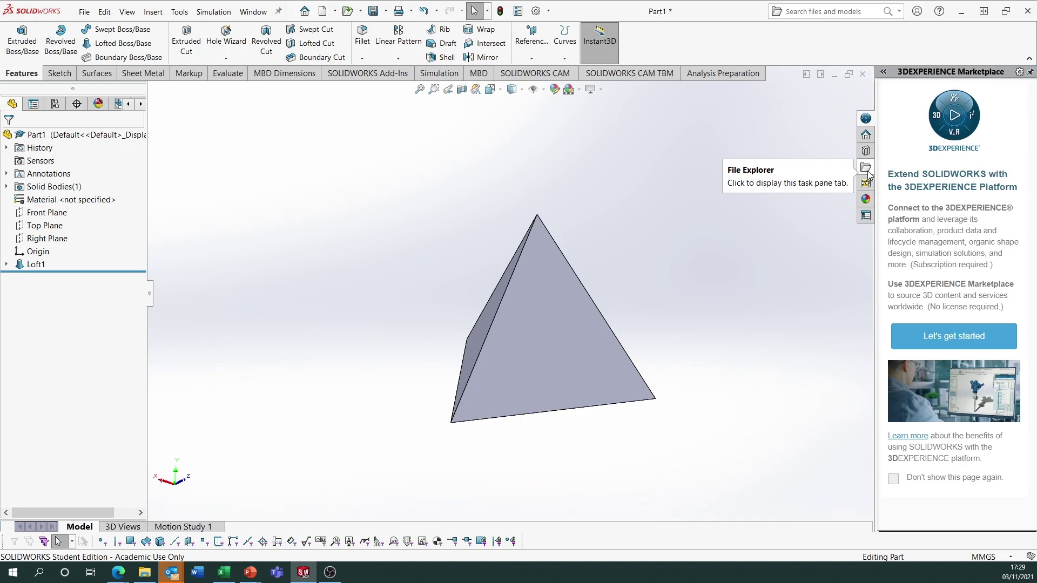
Step: Inspect the tetrahedron's faces, then view it Normal To the Right Plane
{"action": "left_click", "coordinate": [53, 240]}
{"action": "middle_click_drag", "start_coordinate": [309, 328], "coordinate": [412, 362]}
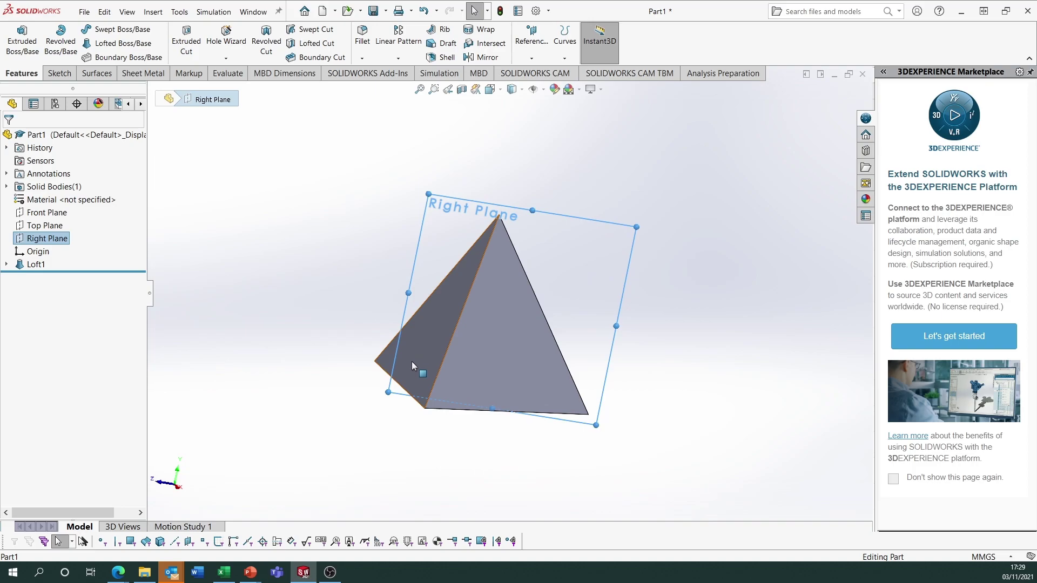
{"action": "left_click", "coordinate": [430, 334]}
{"action": "middle_click_drag", "start_coordinate": [446, 392], "coordinate": [452, 385]}
{"action": "left_click", "coordinate": [453, 385]}
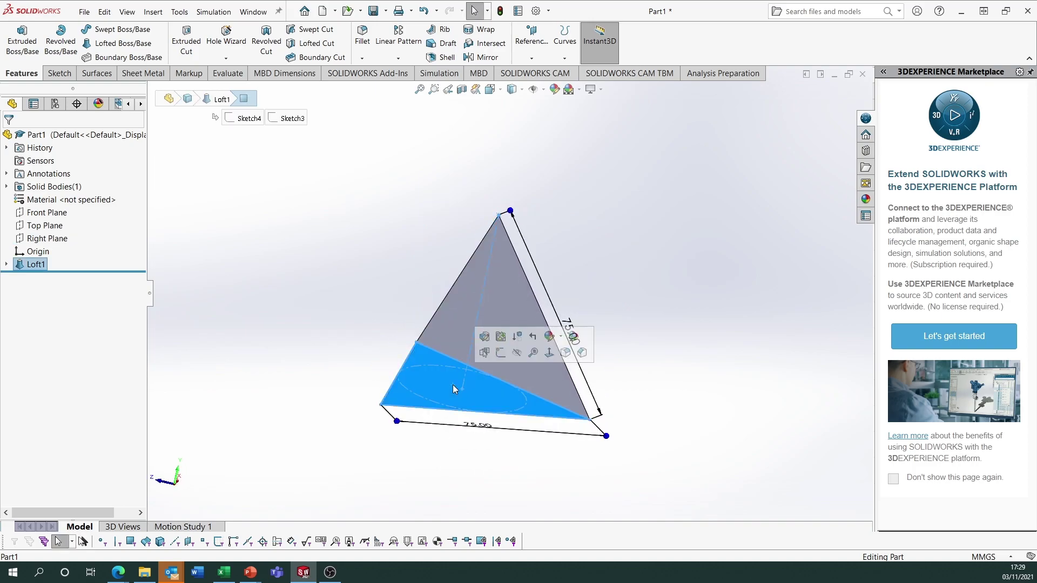
{"action": "left_click", "coordinate": [47, 238]}
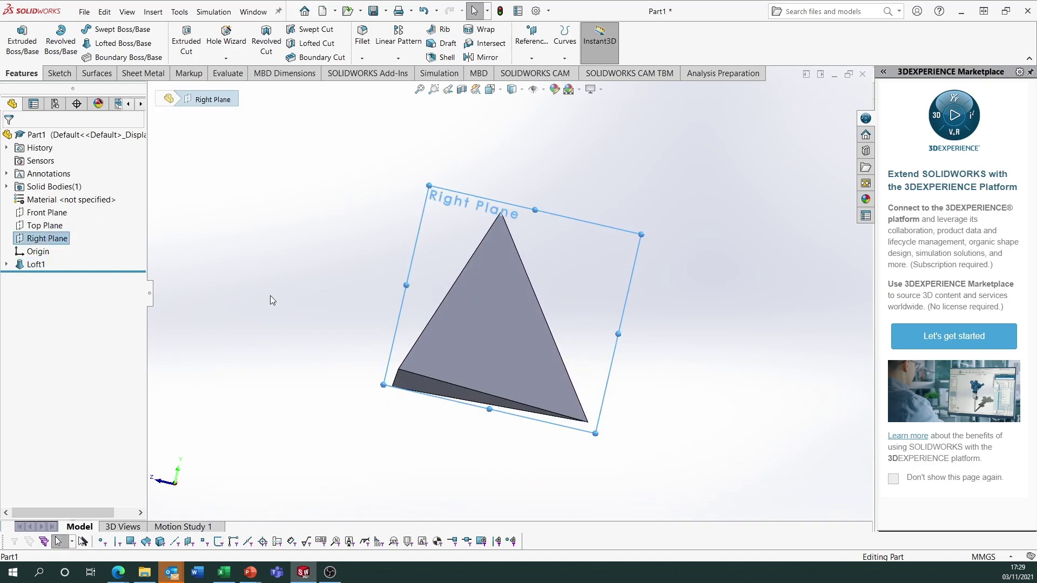
{"action": "middle_click_drag", "start_coordinate": [271, 296], "coordinate": [275, 324]}
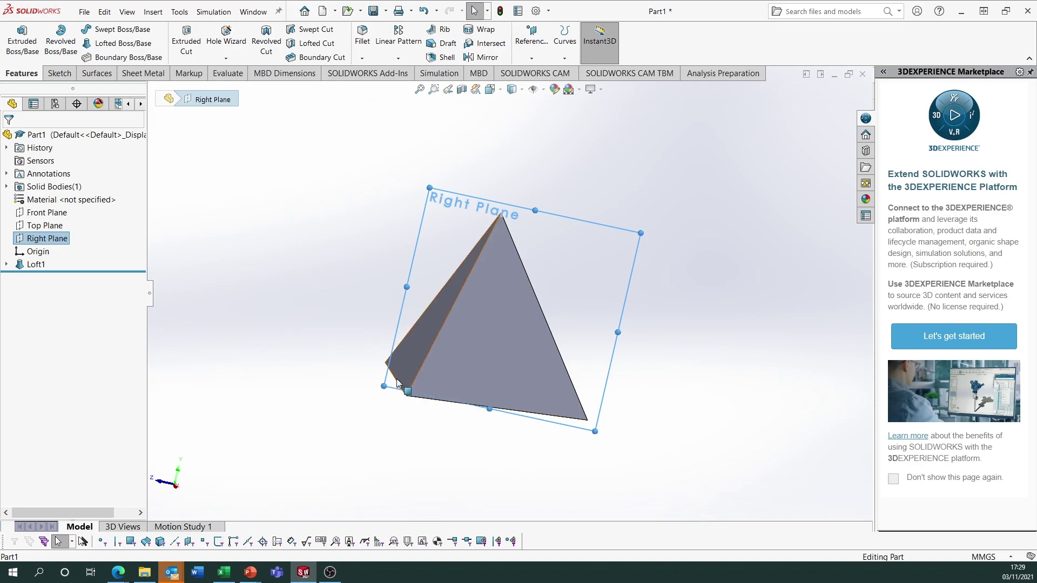
{"action": "mouse_move", "coordinate": [449, 225]}
{"action": "left_click", "coordinate": [514, 211]}
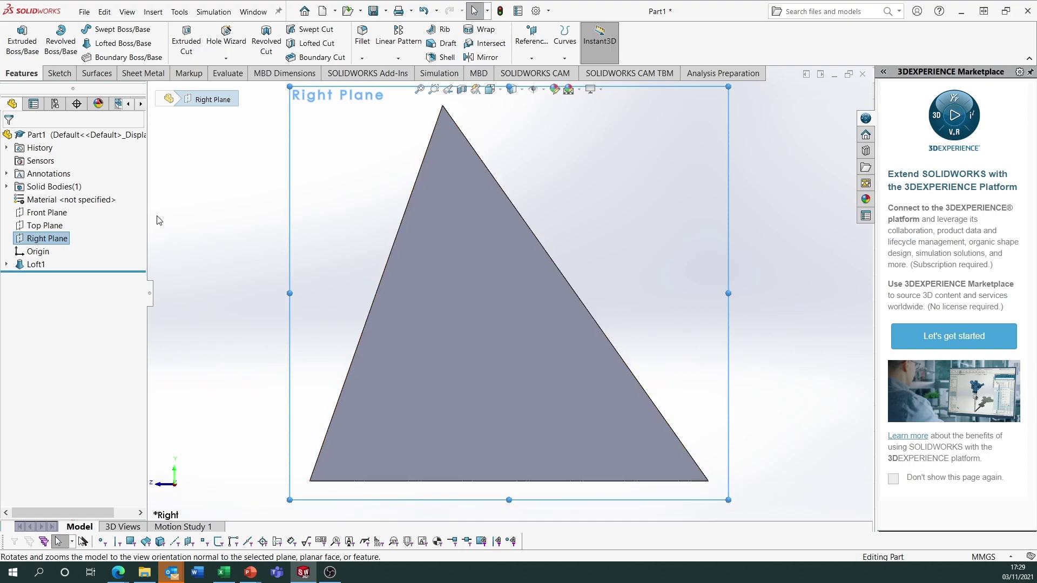
Step: Start a sketch on the Right Plane with a vertical centerline down from the triangle apex
{"action": "right_click", "coordinate": [21, 240]}
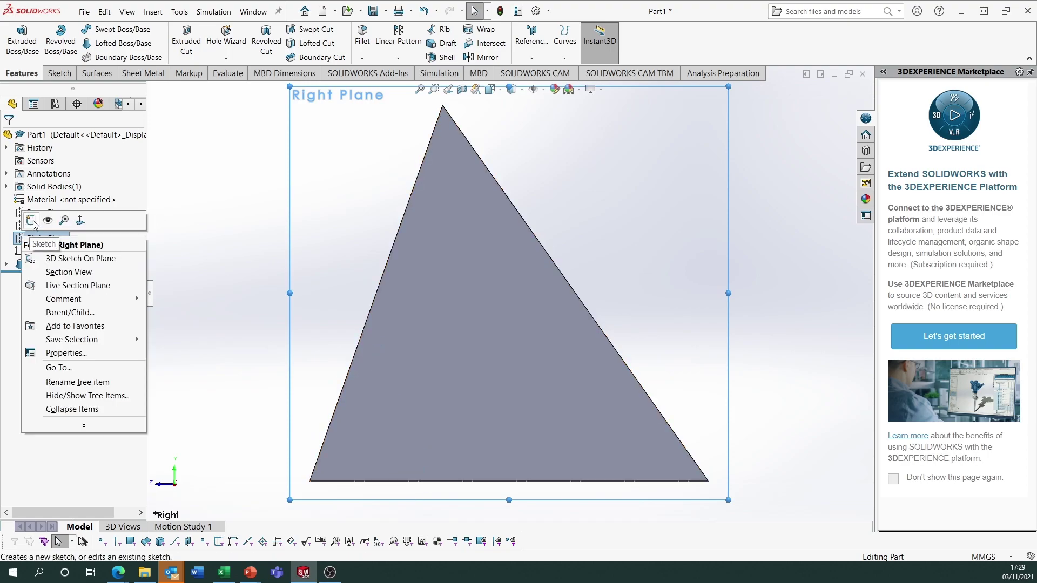
{"action": "left_click", "coordinate": [23, 220]}
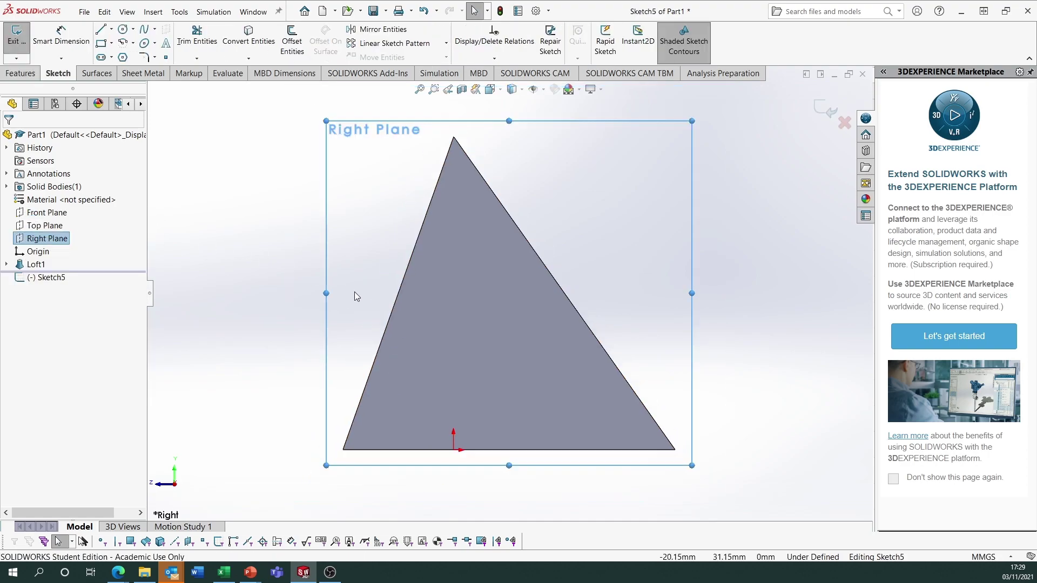
{"action": "left_click", "coordinate": [111, 29]}
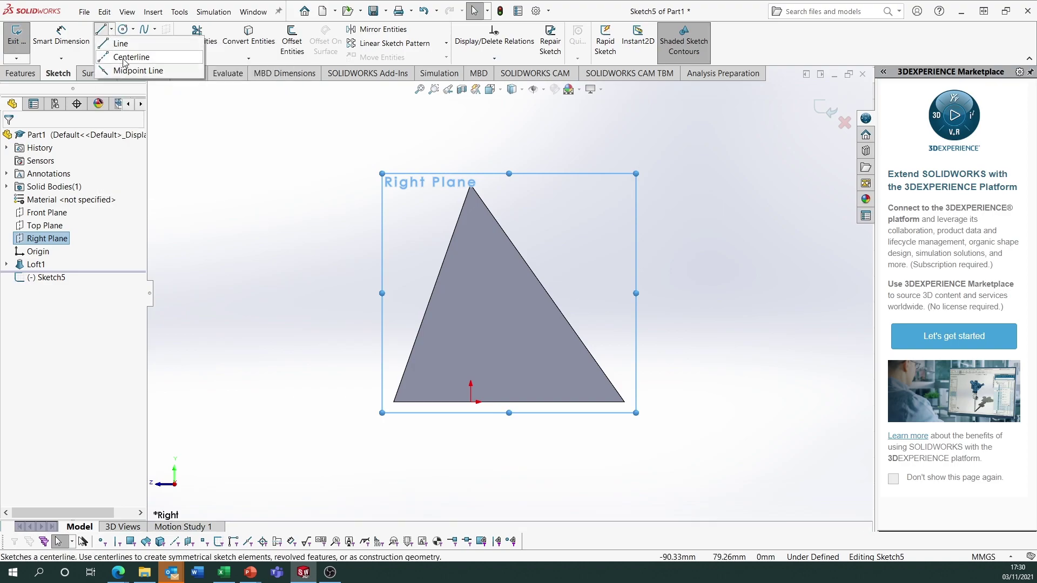
{"action": "left_click", "coordinate": [131, 57]}
{"action": "left_click", "coordinate": [471, 185]}
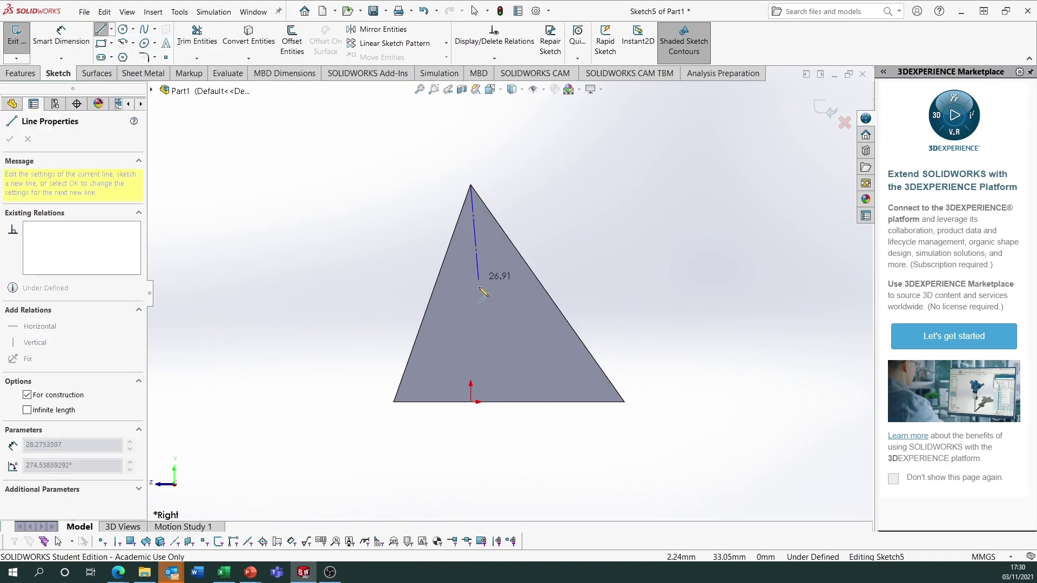
{"action": "left_click", "coordinate": [471, 372]}
{"action": "key", "text": "Escape"}
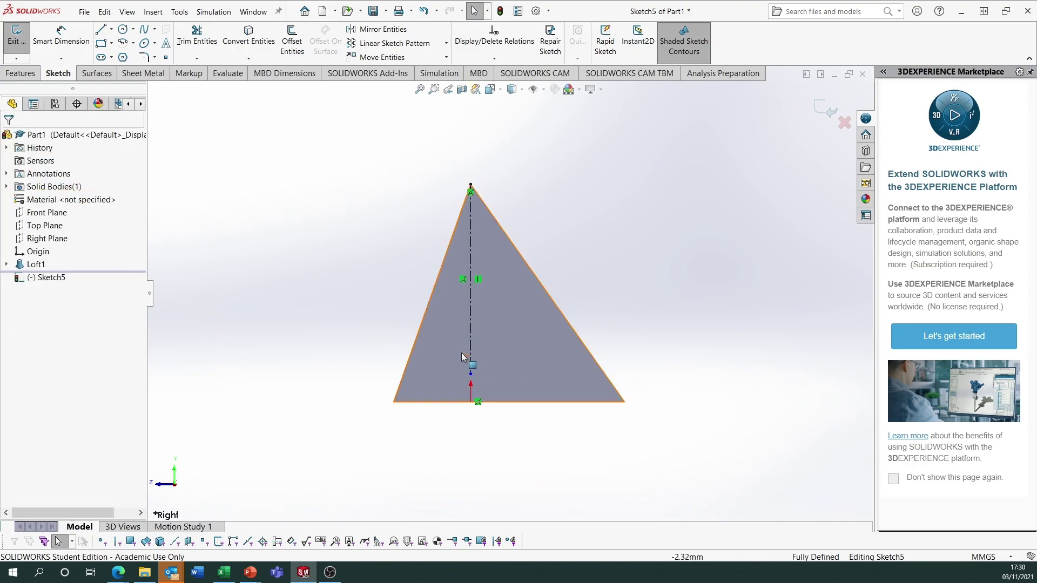
Step: Draw a centre-point arc at the bottom-left corner between the left and bottom edges
{"action": "left_click", "coordinate": [125, 43]}
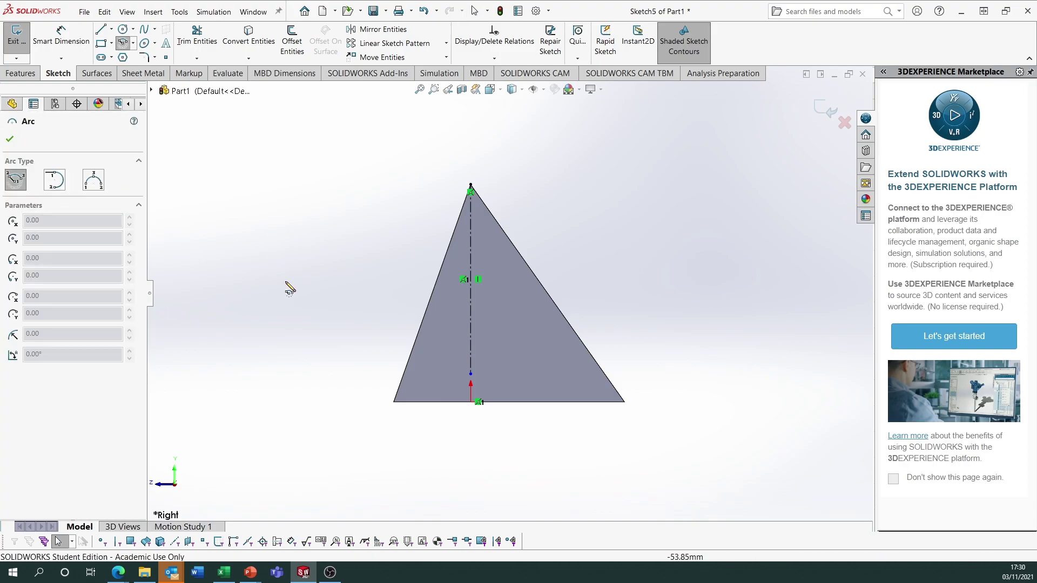
{"action": "left_click", "coordinate": [394, 402]}
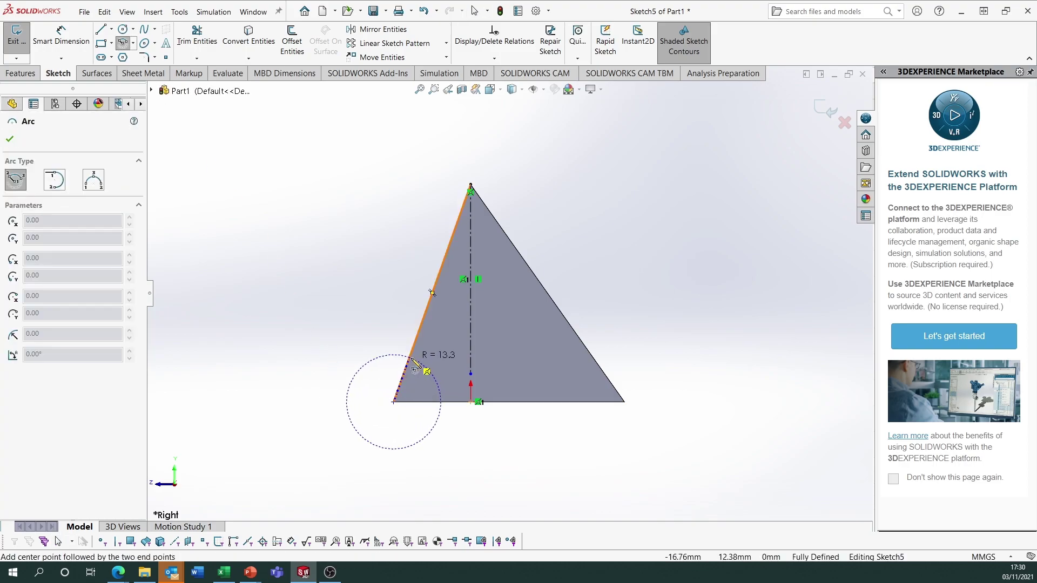
{"action": "left_click", "coordinate": [411, 360]}
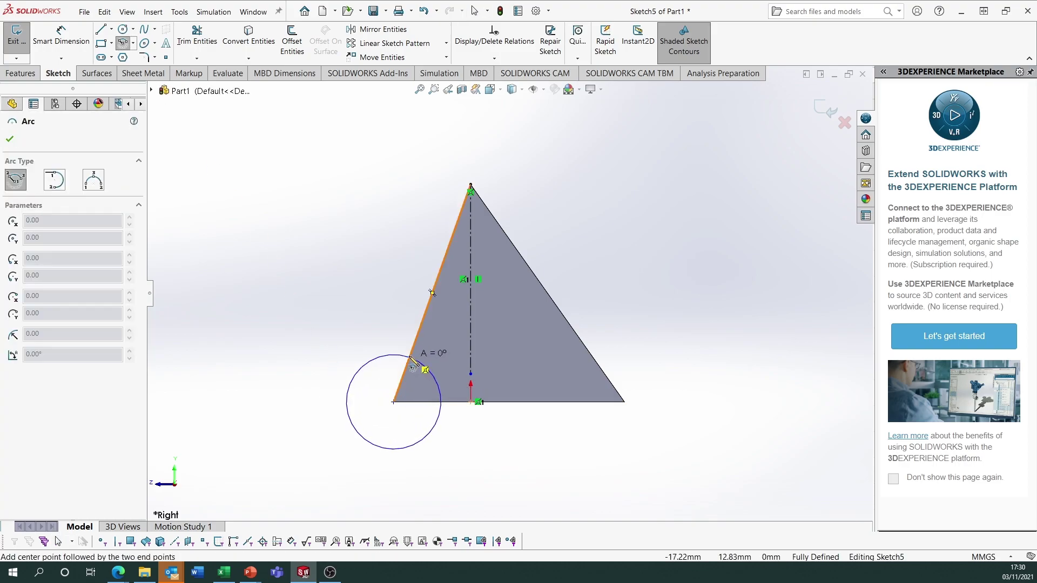
{"action": "left_click", "coordinate": [442, 402]}
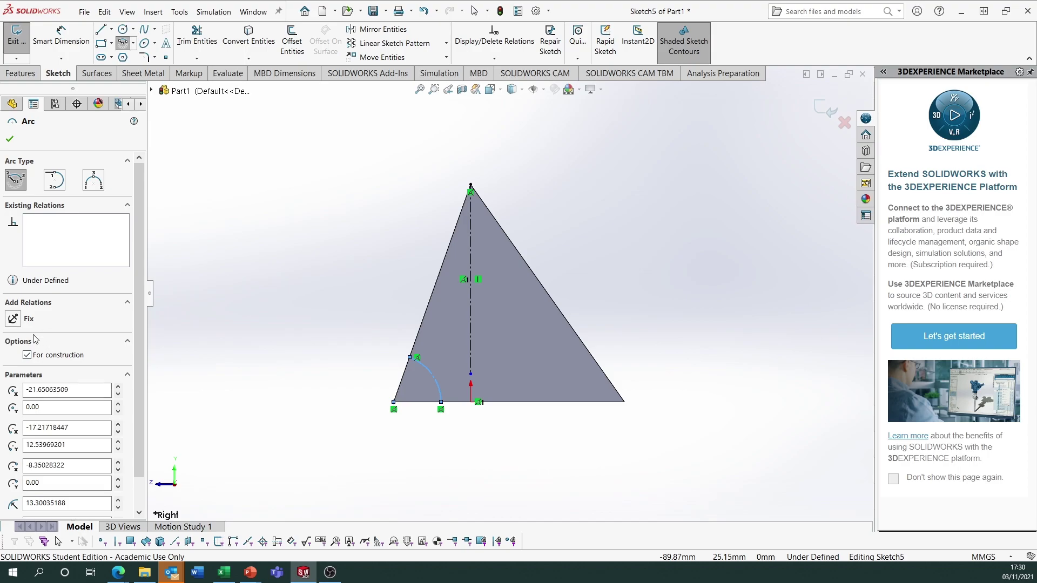
{"action": "left_click", "coordinate": [11, 139]}
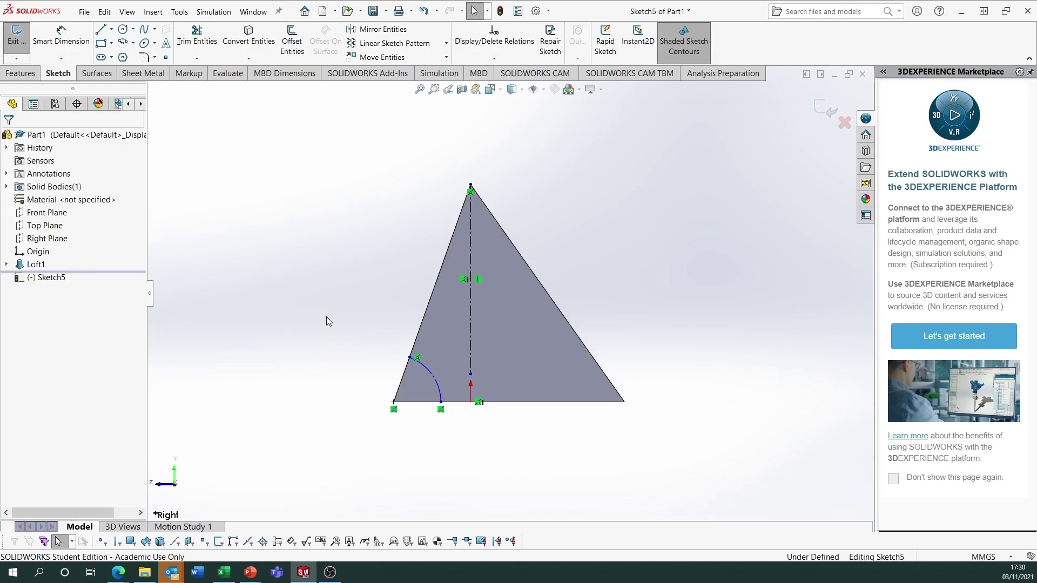
Step: Draw a bisector centerline from the bottom-left corner through the arc's midpoint into the triangle
{"action": "left_click", "coordinate": [112, 29]}
{"action": "left_click", "coordinate": [130, 57]}
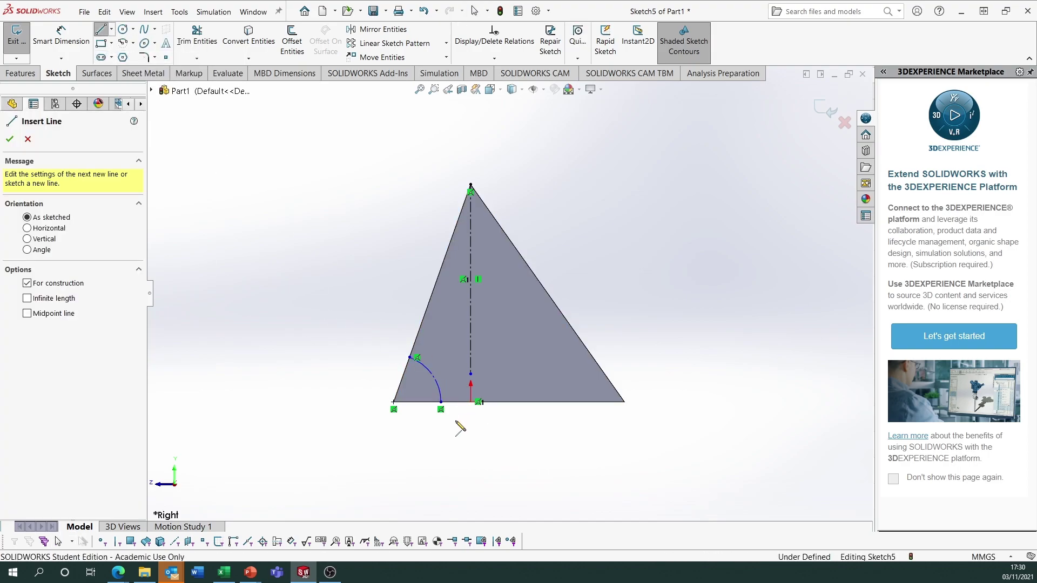
{"action": "left_click", "coordinate": [394, 403]}
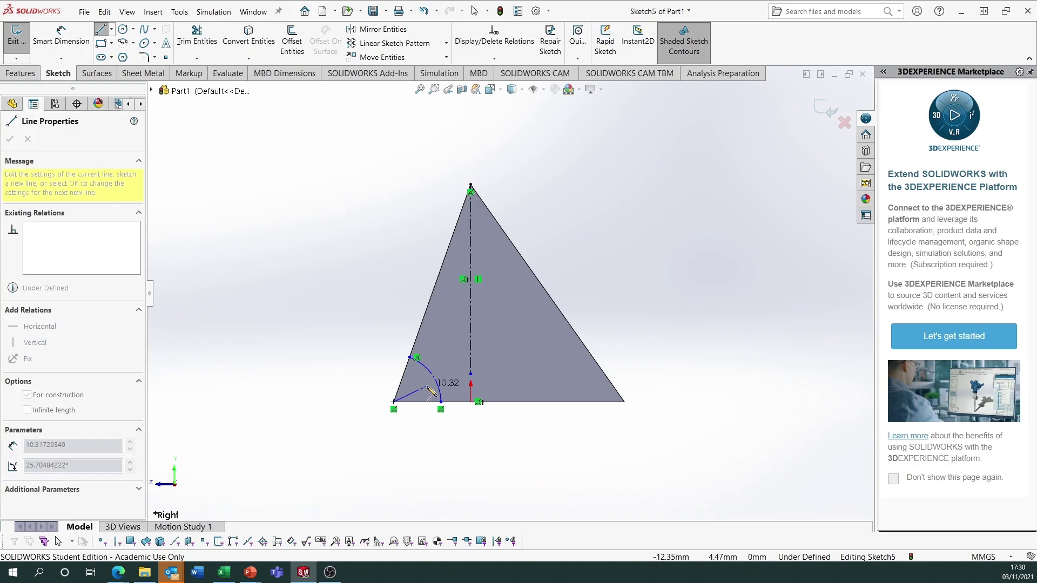
{"action": "left_click", "coordinate": [433, 375]}
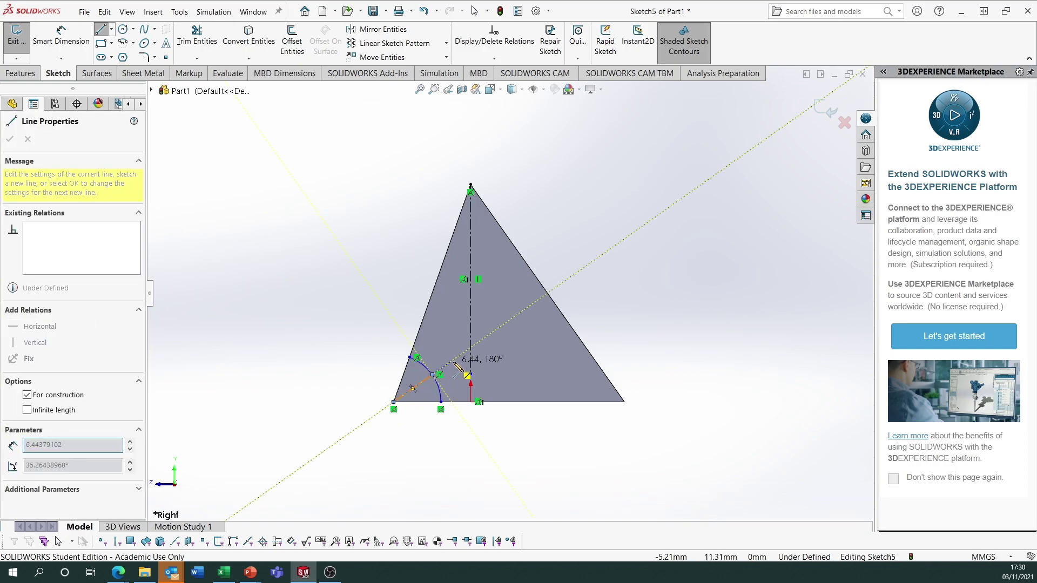
{"action": "left_click", "coordinate": [498, 328]}
{"action": "key", "text": "Escape"}
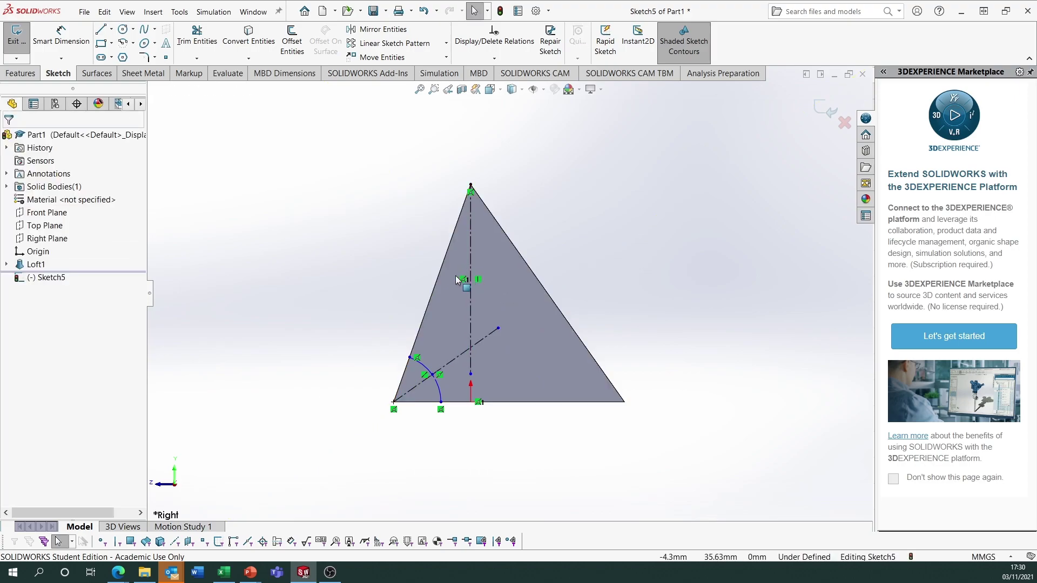
Step: Place a point where the two centerlines cross and draw a circle centred there
{"action": "left_click", "coordinate": [166, 58]}
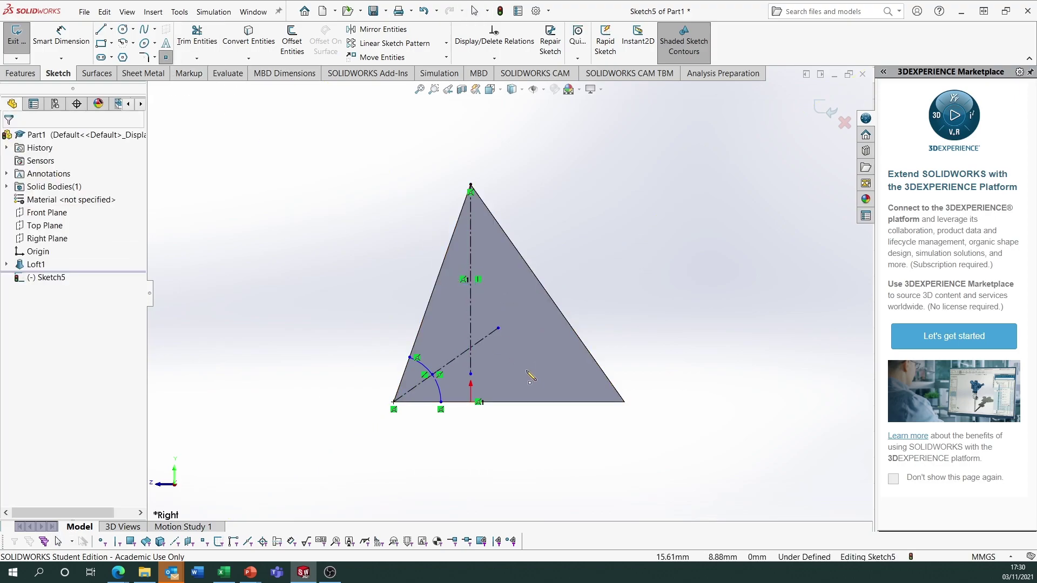
{"action": "scroll", "coordinate": [481, 362], "scroll_direction": "down", "scroll_amount": 8}
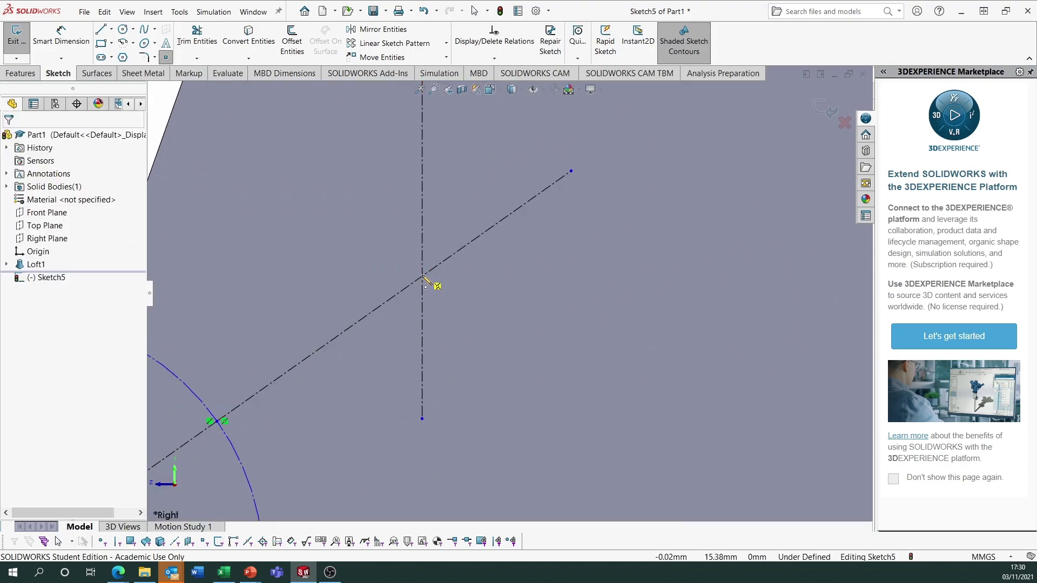
{"action": "left_click", "coordinate": [423, 277]}
{"action": "key", "text": "Escape"}
{"action": "scroll", "coordinate": [389, 185], "scroll_direction": "up", "scroll_amount": 8}
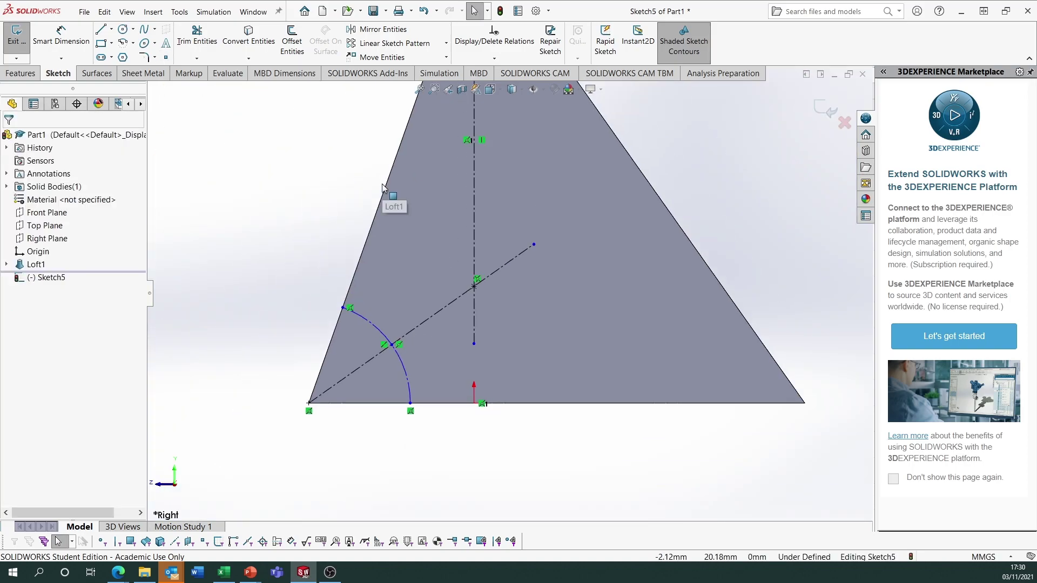
{"action": "left_click", "coordinate": [122, 30]}
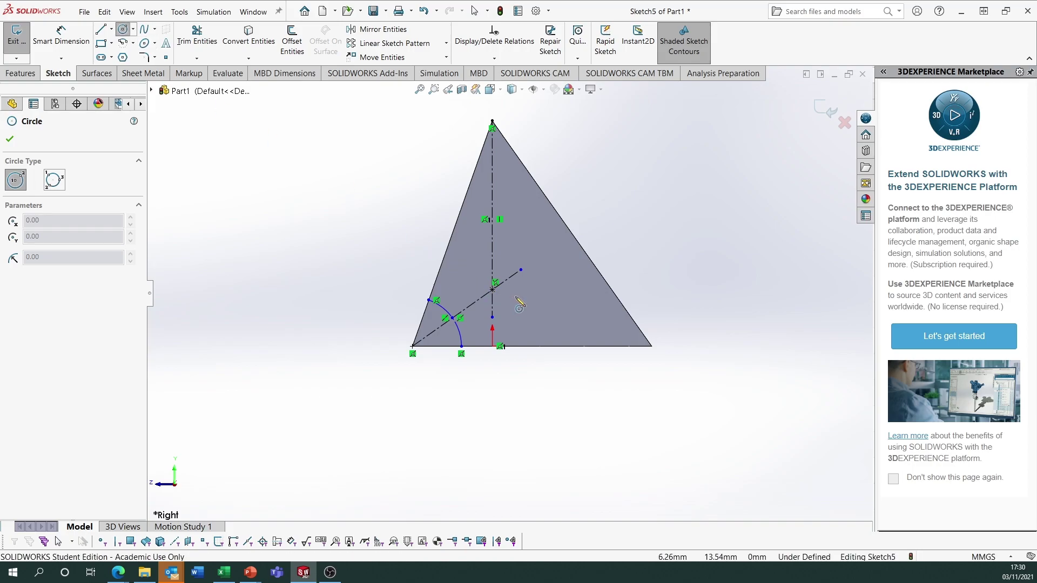
{"action": "left_click", "coordinate": [493, 290]}
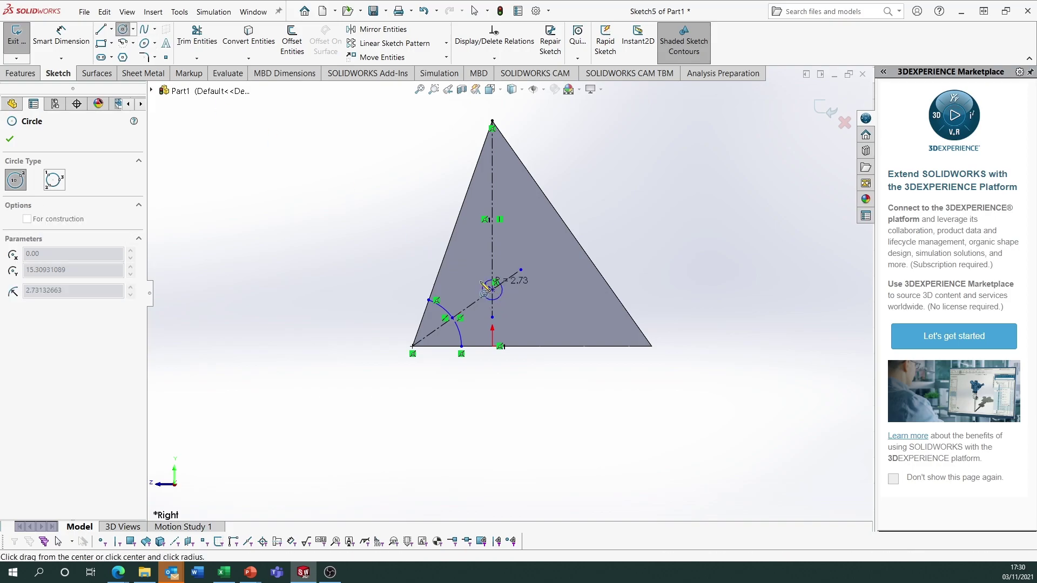
{"action": "left_click", "coordinate": [454, 258]}
{"action": "key", "text": "Escape"}
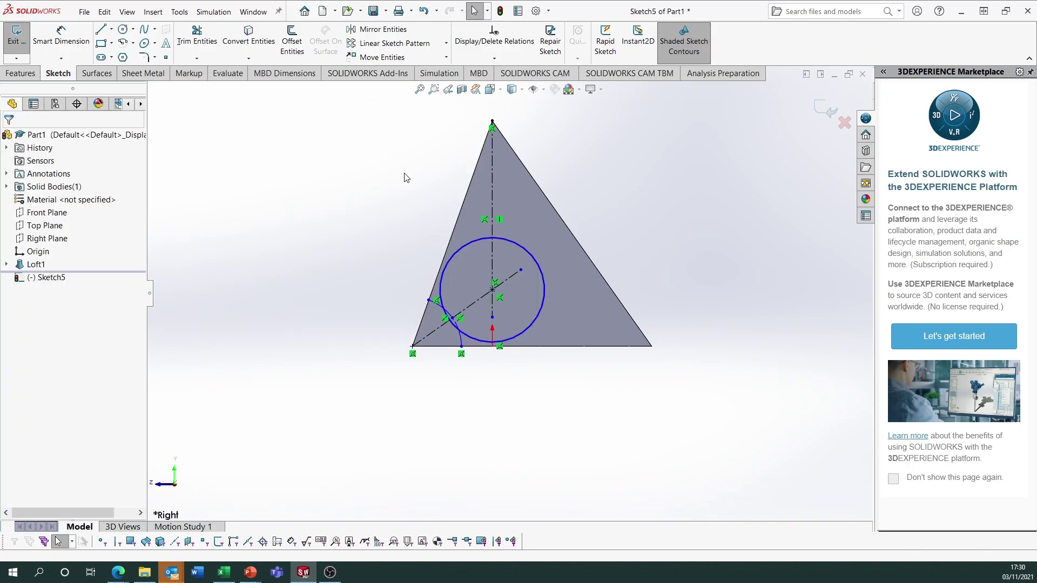
Step: Make the circle tangent to the triangle's left edge
{"action": "left_click", "coordinate": [461, 248]}
{"action": "left_click", "coordinate": [448, 248], "text": "ctrl"}
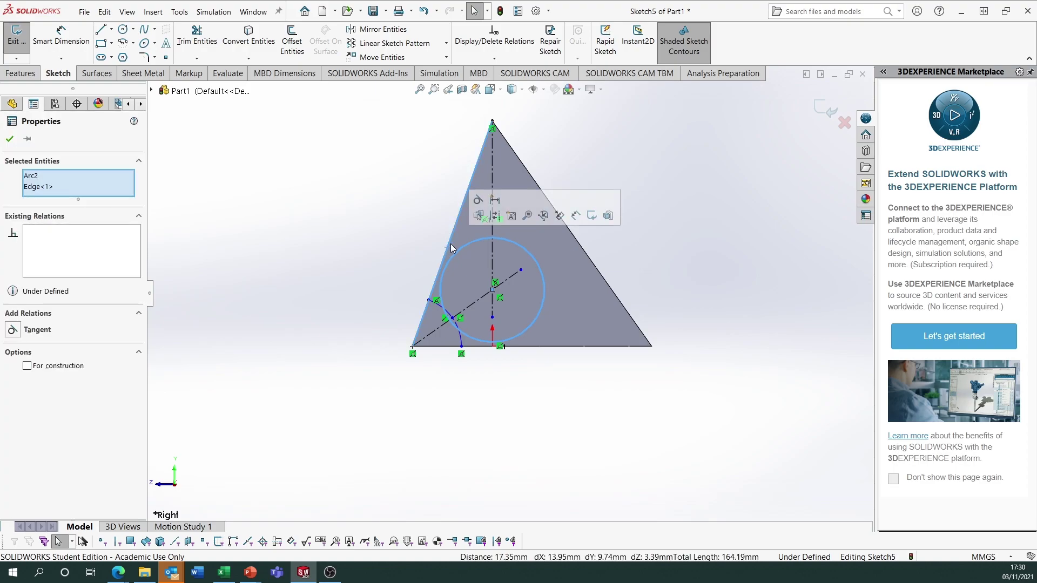
{"action": "left_click", "coordinate": [476, 204]}
{"action": "left_click", "coordinate": [394, 211]}
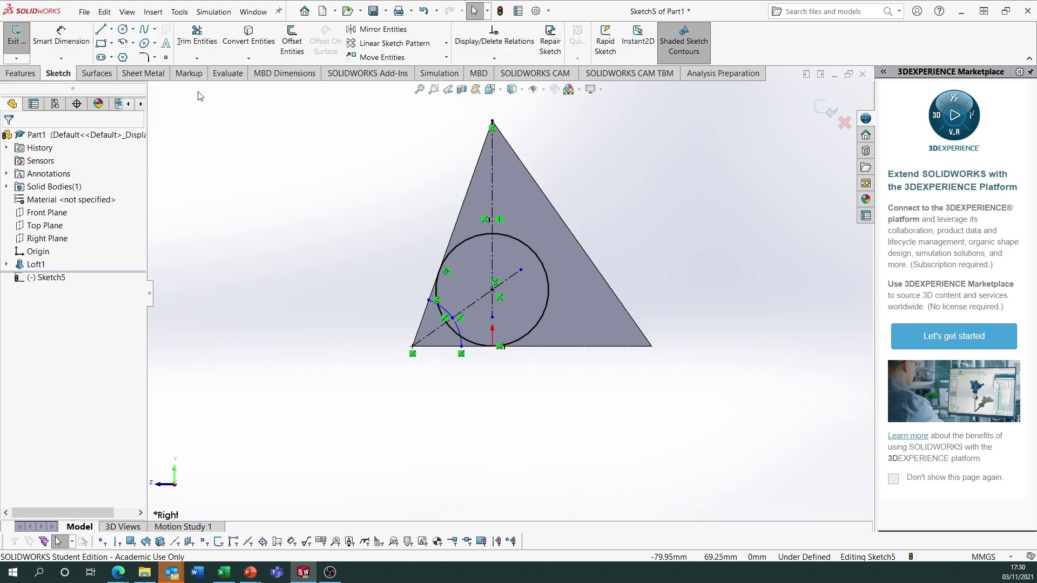
Step: Draw a horizontal line across the circle's diameter
{"action": "left_click", "coordinate": [101, 30]}
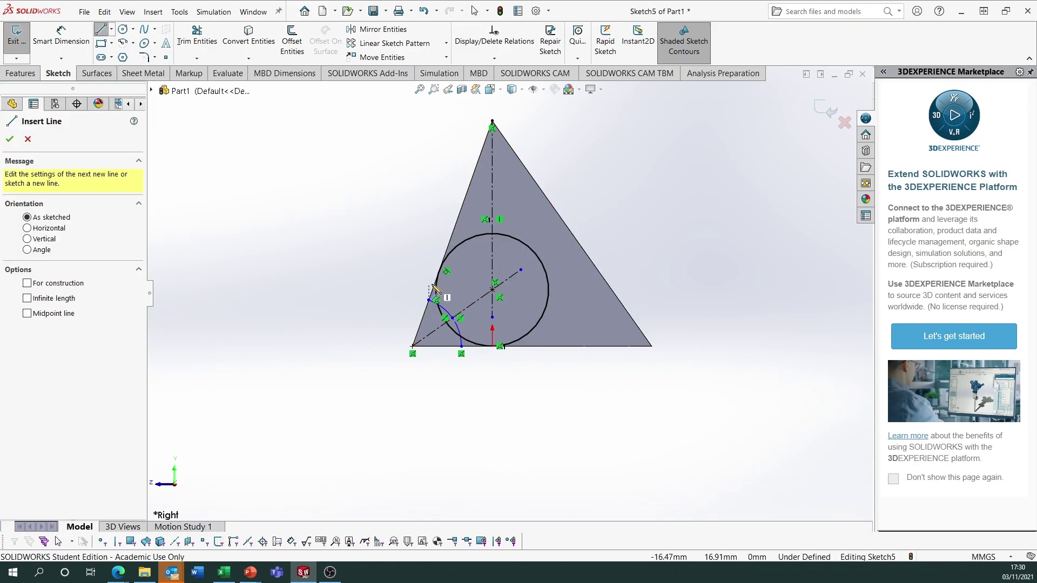
{"action": "left_click", "coordinate": [436, 291]}
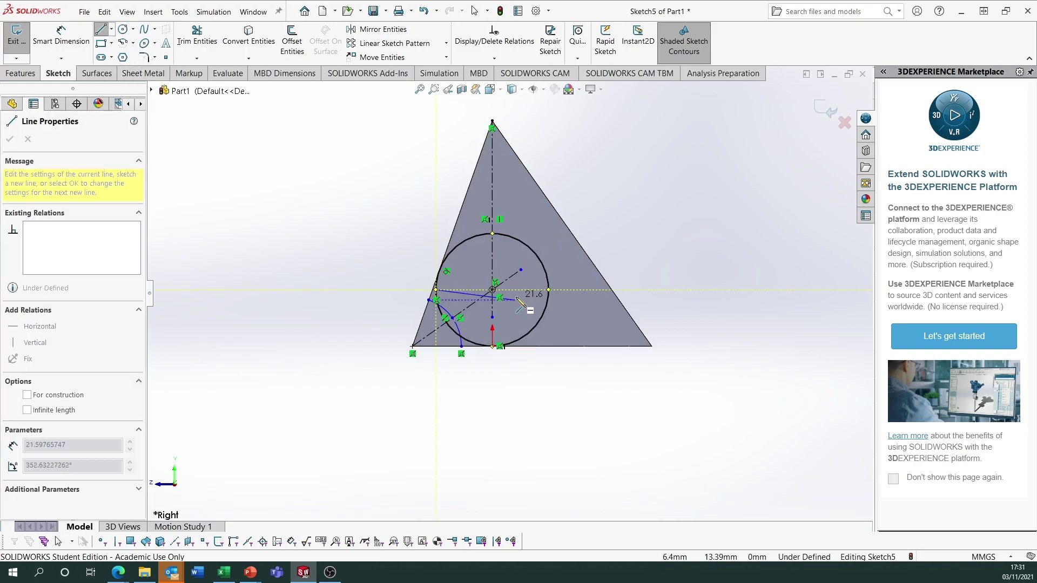
{"action": "left_click", "coordinate": [548, 289]}
{"action": "key", "text": "Escape"}
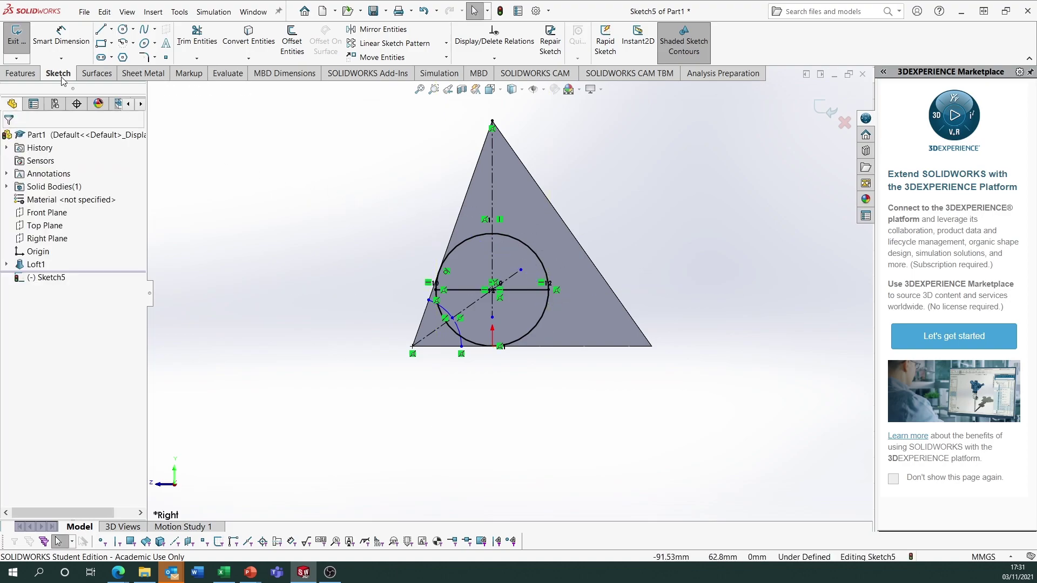
{"action": "left_click", "coordinate": [21, 73]}
Step: Revolve the upper half-circle about the horizontal diameter into a separate solid sphere, Revolve1
{"action": "left_click", "coordinate": [60, 40]}
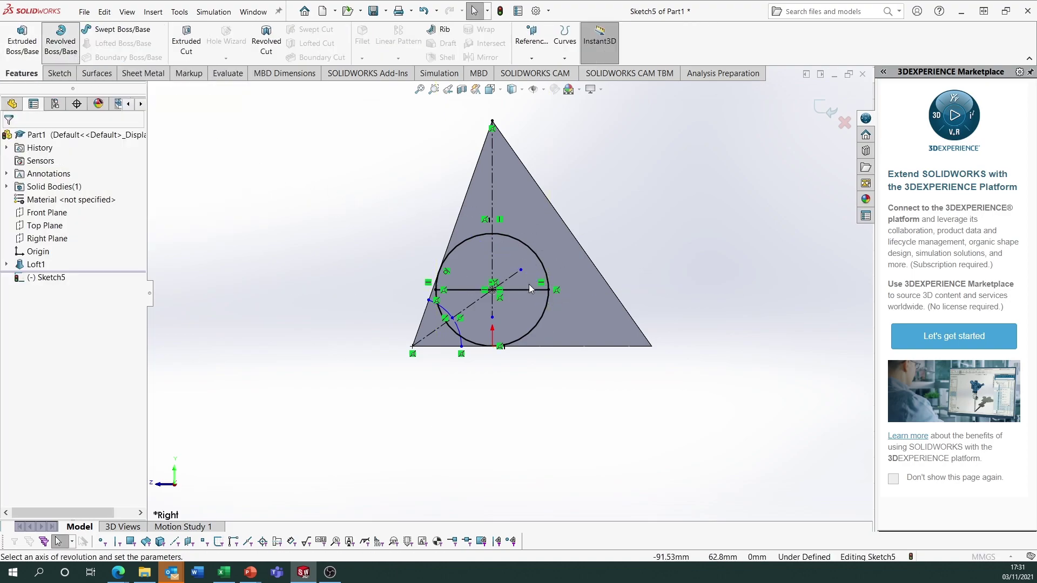
{"action": "left_click", "coordinate": [473, 290]}
{"action": "left_click", "coordinate": [74, 372]}
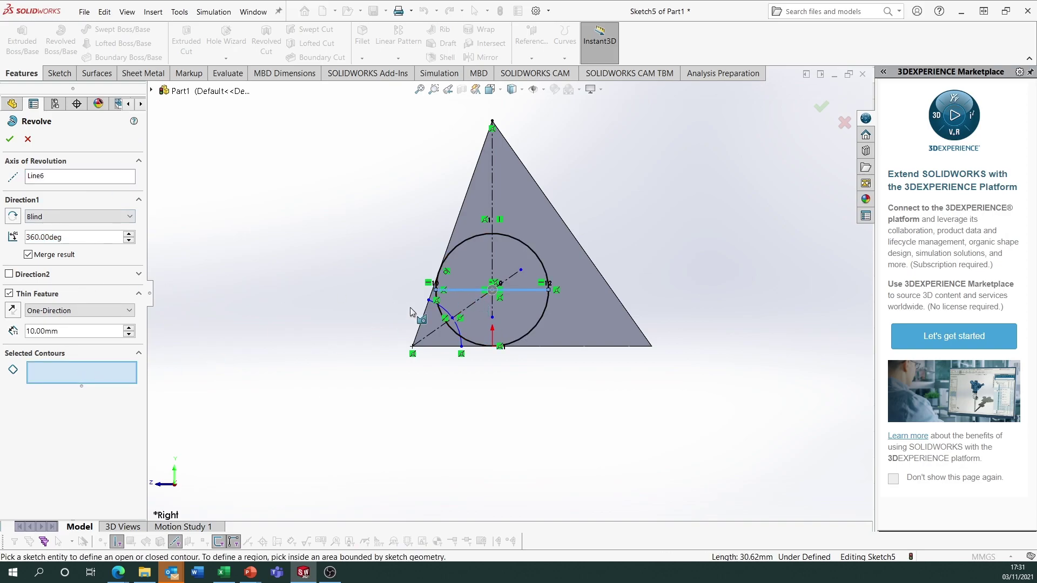
{"action": "left_click", "coordinate": [475, 269]}
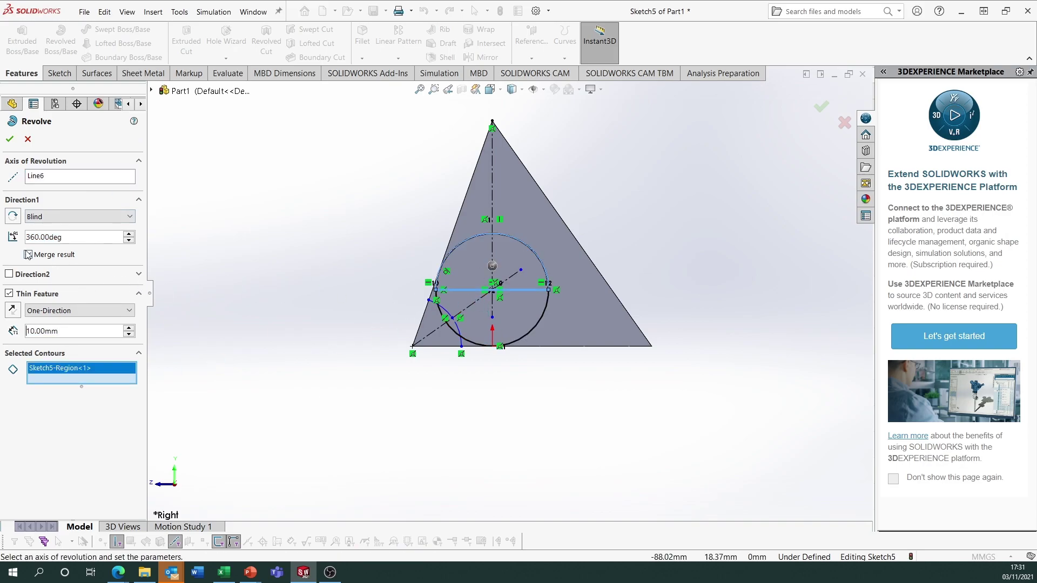
{"action": "left_click", "coordinate": [9, 294]}
{"action": "mouse_move", "coordinate": [219, 265]}
{"action": "middle_mouse_down"}
{"action": "mouse_move", "coordinate": [312, 428]}
{"action": "mouse_move", "coordinate": [331, 428]}
{"action": "middle_mouse_up"}
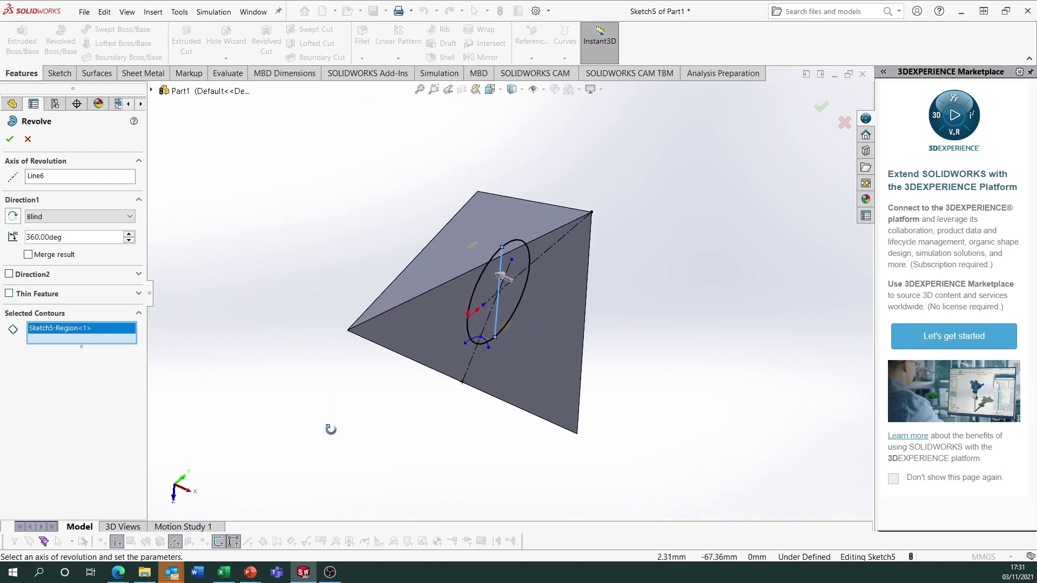
{"action": "left_click", "coordinate": [10, 140]}
{"action": "middle_click_drag", "start_coordinate": [287, 329], "coordinate": [222, 225]}
{"action": "middle_click_drag", "start_coordinate": [562, 309], "coordinate": [589, 303]}
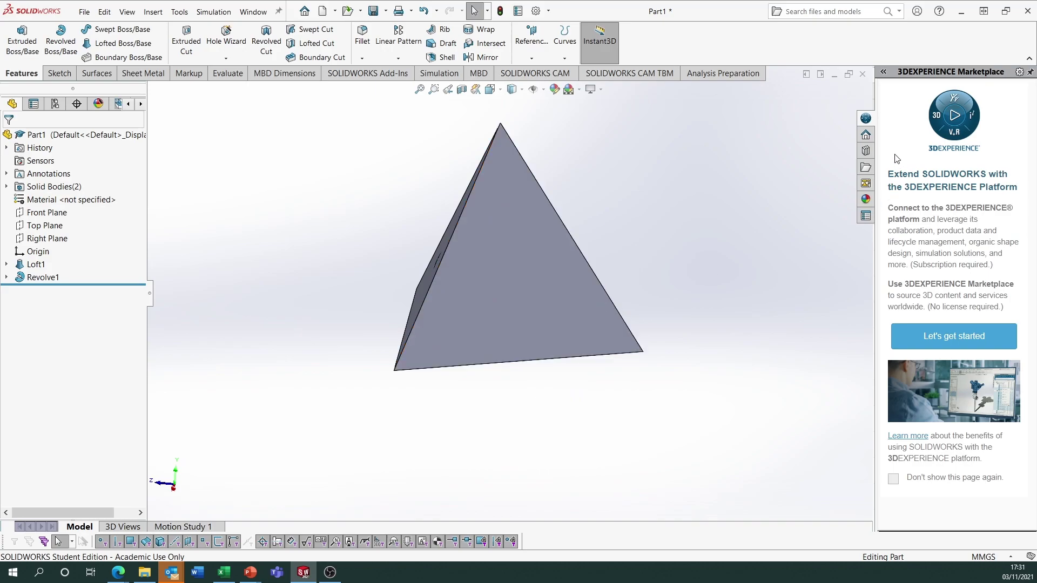
Step: Apply a red low-gloss plastic appearance to the inscribed sphere
{"action": "left_click", "coordinate": [865, 200]}
{"action": "left_click", "coordinate": [884, 107]}
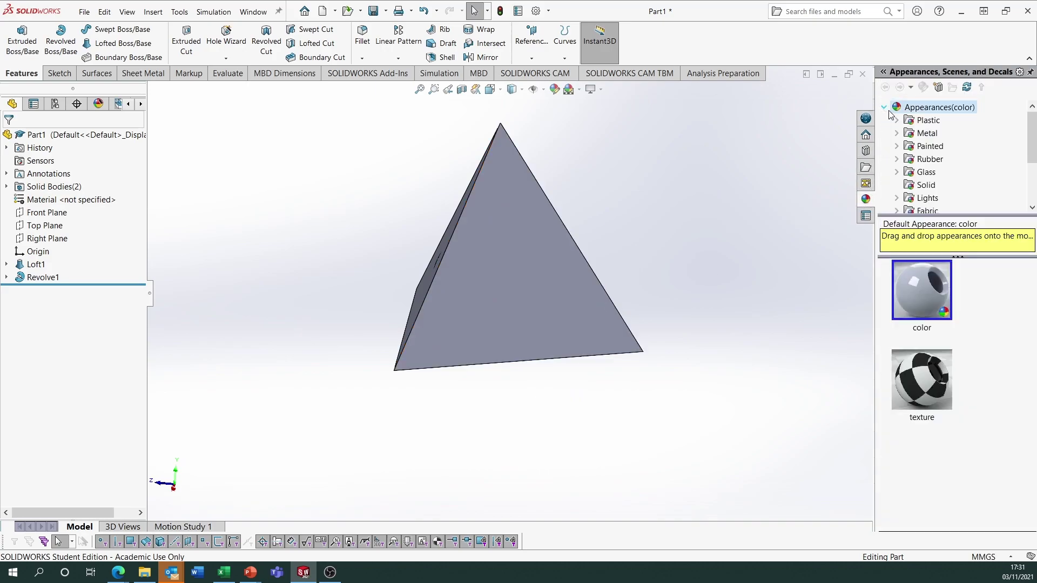
{"action": "left_click", "coordinate": [897, 119]}
{"action": "left_click", "coordinate": [946, 146]}
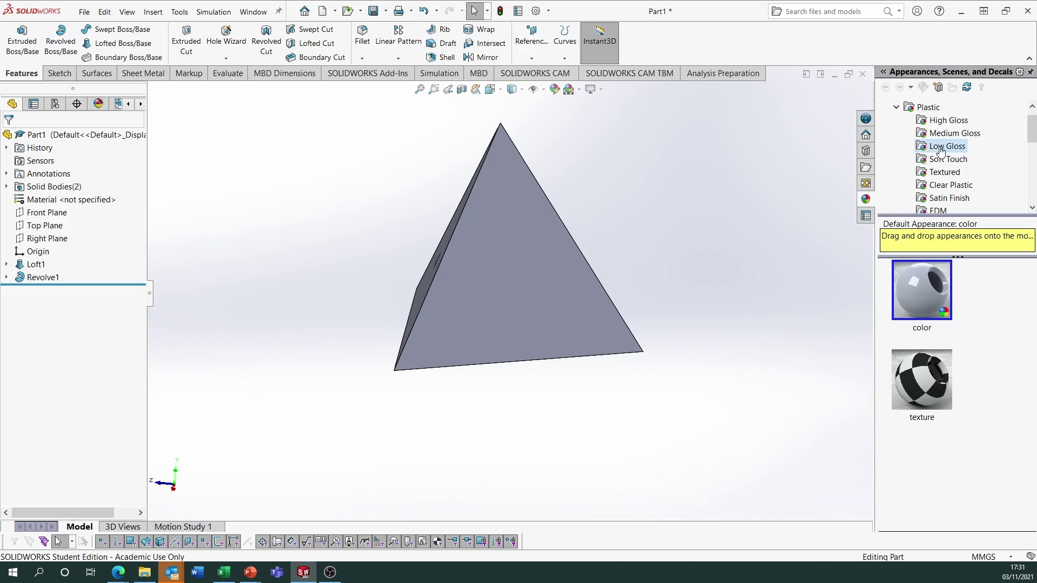
{"action": "scroll", "coordinate": [916, 330], "scroll_direction": "down", "scroll_amount": 3}
{"action": "scroll", "coordinate": [931, 378], "scroll_direction": "down", "scroll_amount": 2}
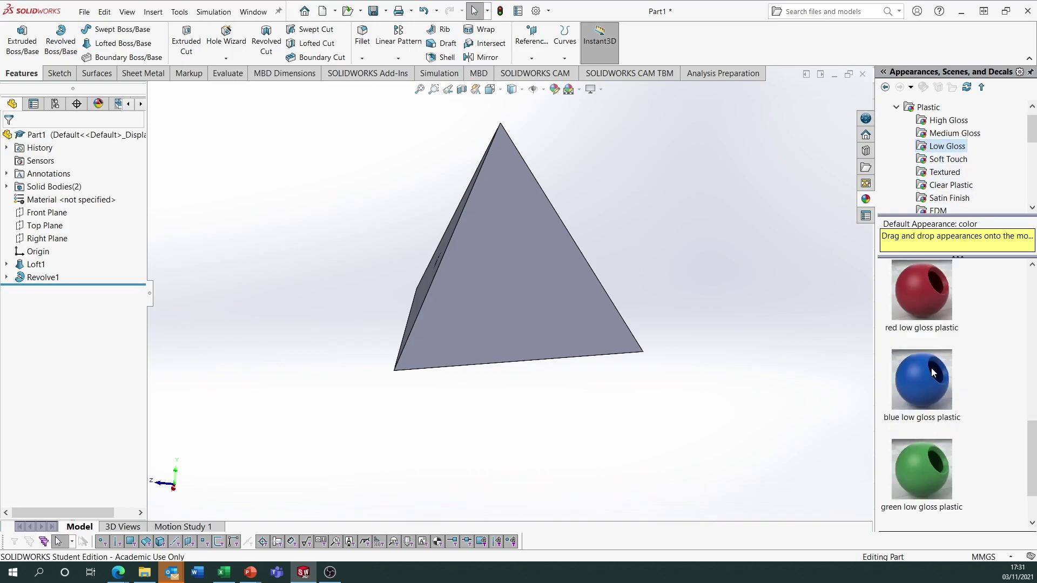
{"action": "left_click_drag", "start_coordinate": [941, 297], "coordinate": [38, 303]}
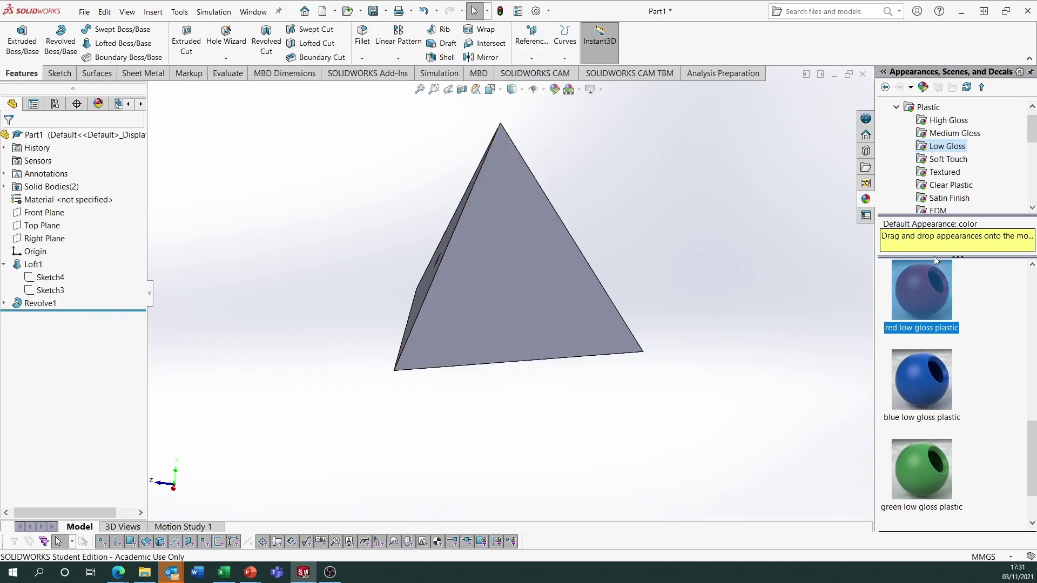
Step: Apply a green glossy glass appearance to the whole tetrahedron body
{"action": "scroll", "coordinate": [928, 156], "scroll_direction": "down", "scroll_amount": 4}
{"action": "left_click", "coordinate": [897, 159]}
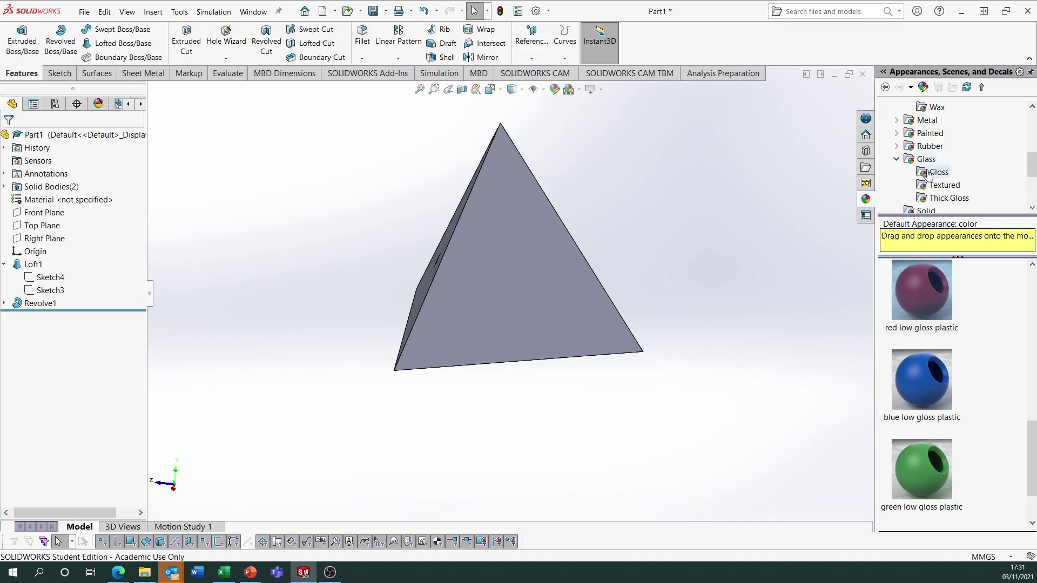
{"action": "left_click", "coordinate": [938, 171]}
{"action": "scroll", "coordinate": [949, 338], "scroll_direction": "down", "scroll_amount": 3}
{"action": "scroll", "coordinate": [949, 338], "scroll_direction": "up", "scroll_amount": 2}
{"action": "left_click_drag", "start_coordinate": [948, 337], "coordinate": [585, 297]}
{"action": "left_click", "coordinate": [586, 297]}
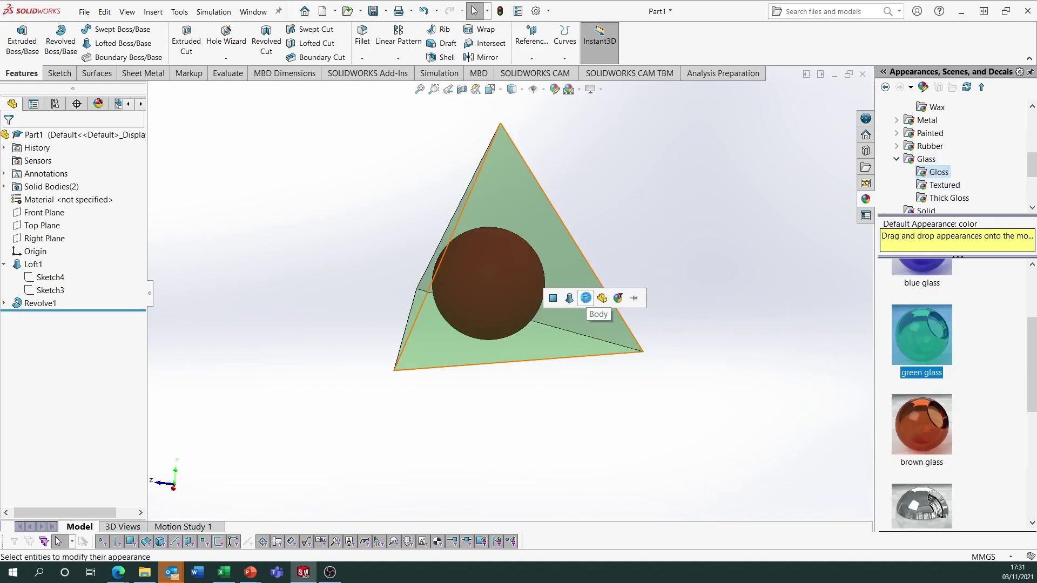
Step: Orbit and zoom in on the green glass tetrahedron and brown sphere inside
{"action": "middle_click_drag", "start_coordinate": [685, 294], "coordinate": [701, 278]}
{"action": "scroll", "coordinate": [638, 306], "scroll_direction": "down", "scroll_amount": 3}
{"action": "scroll", "coordinate": [520, 249], "scroll_direction": "down", "scroll_amount": 3}
{"action": "middle_click_drag", "start_coordinate": [519, 250], "coordinate": [665, 351]}
{"action": "scroll", "coordinate": [322, 248], "scroll_direction": "up", "scroll_amount": 3}
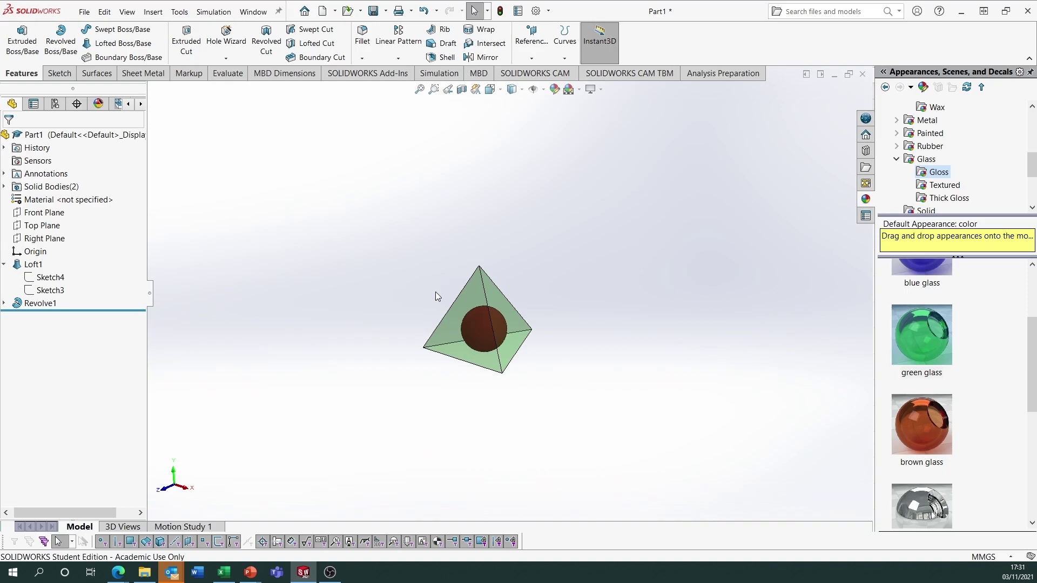
{"action": "scroll", "coordinate": [494, 318], "scroll_direction": "down", "scroll_amount": 5}
{"action": "scroll", "coordinate": [510, 313], "scroll_direction": "down", "scroll_amount": 4}
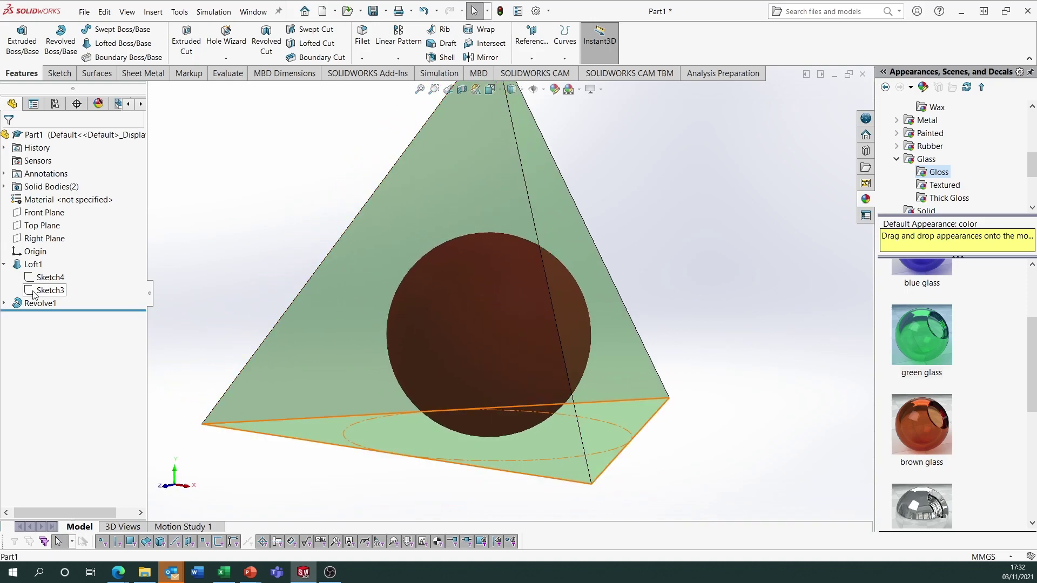
Step: Show Sketch5 under Revolve1 and start Sketch6 on the Right Plane
{"action": "left_click", "coordinate": [4, 303]}
{"action": "right_click", "coordinate": [52, 318]}
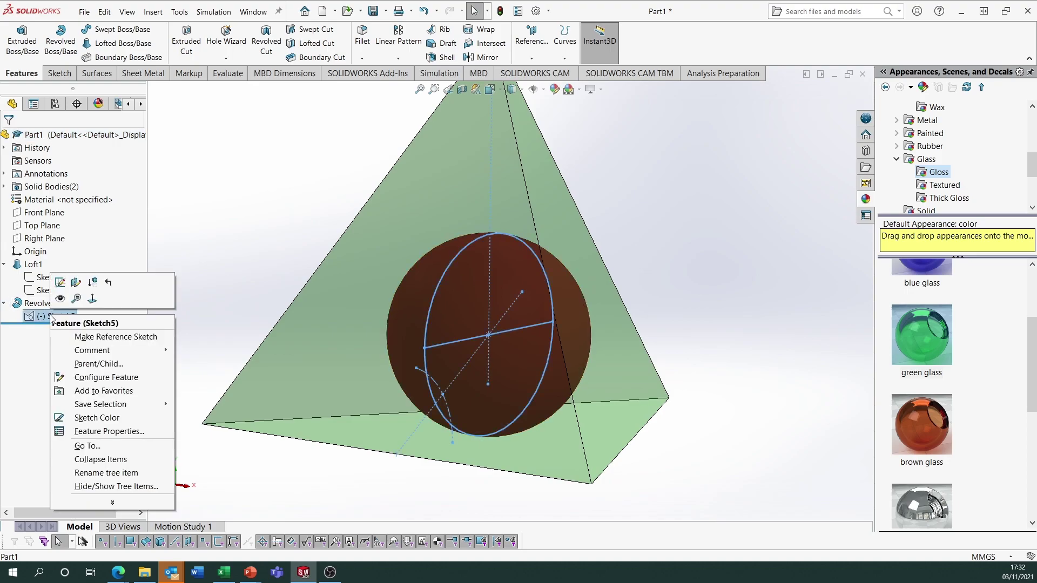
{"action": "left_click", "coordinate": [60, 299]}
{"action": "scroll", "coordinate": [404, 332], "scroll_direction": "up", "scroll_amount": 3}
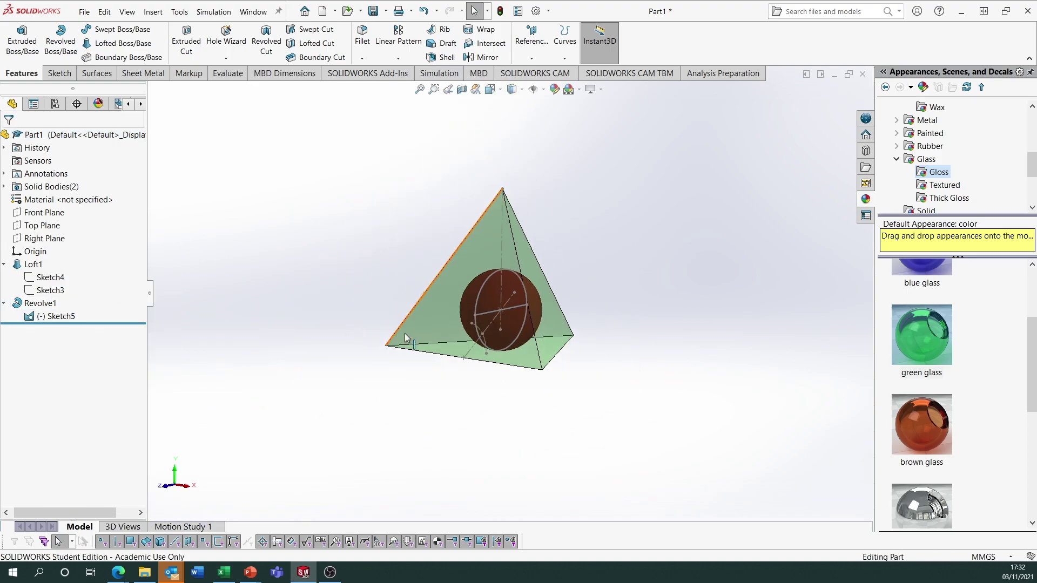
{"action": "middle_click_drag", "start_coordinate": [404, 333], "coordinate": [388, 326]}
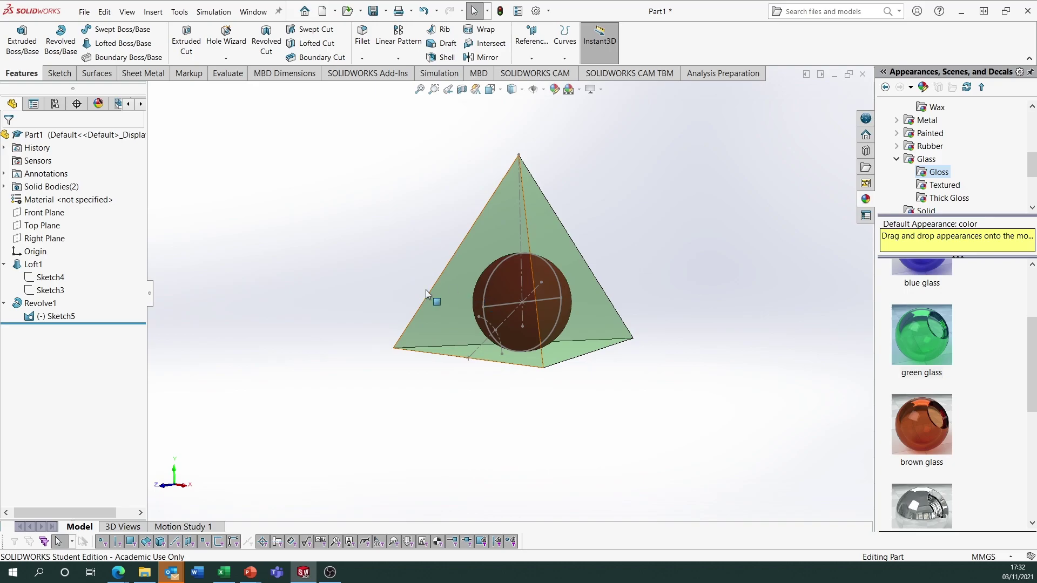
{"action": "left_click", "coordinate": [48, 239]}
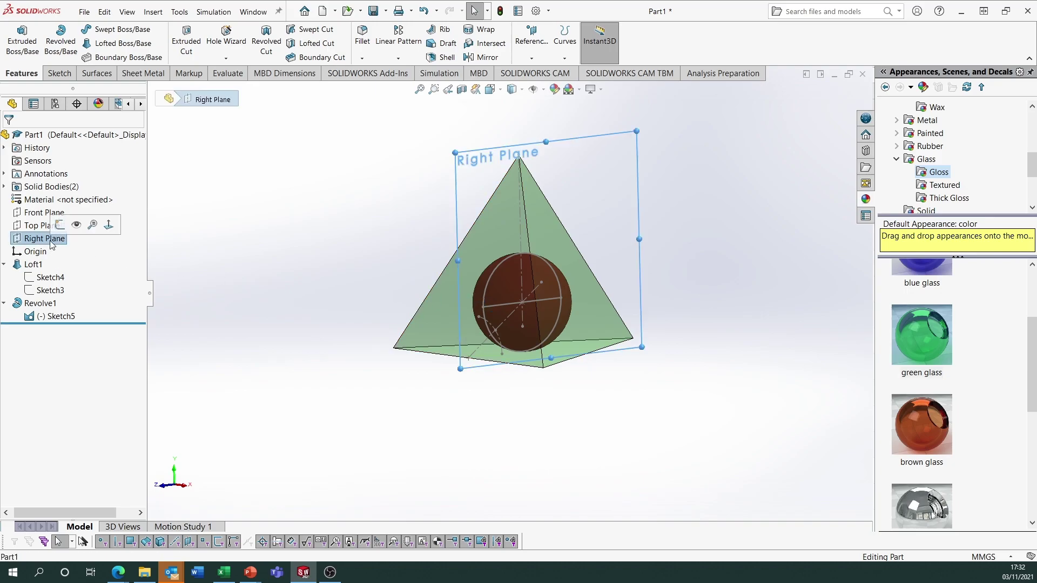
{"action": "left_click", "coordinate": [60, 229]}
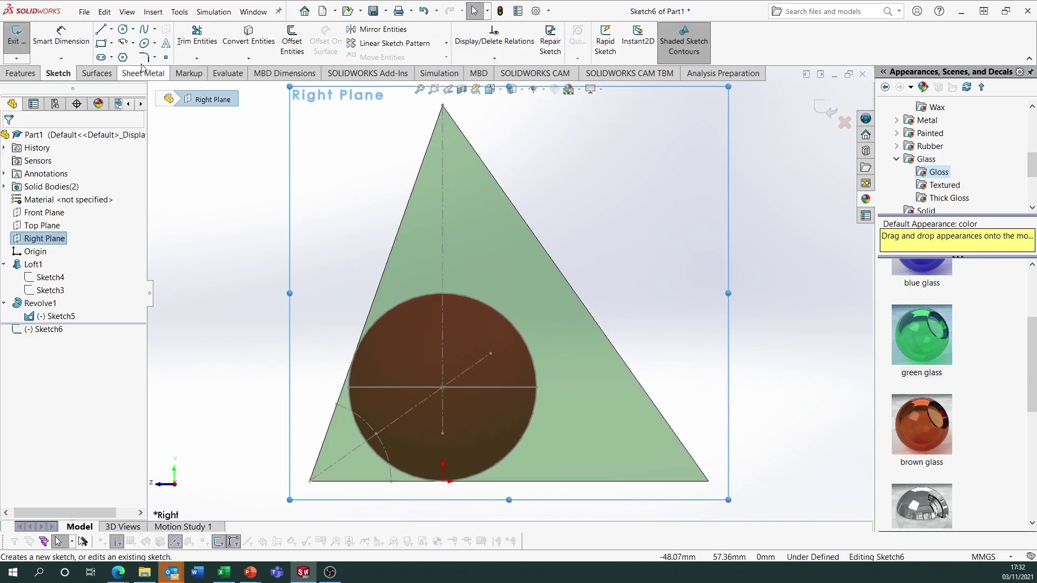
Step: Sketch a circle centred on the inner sphere's centre and passing through the tetrahedron's apex
{"action": "left_click", "coordinate": [124, 29]}
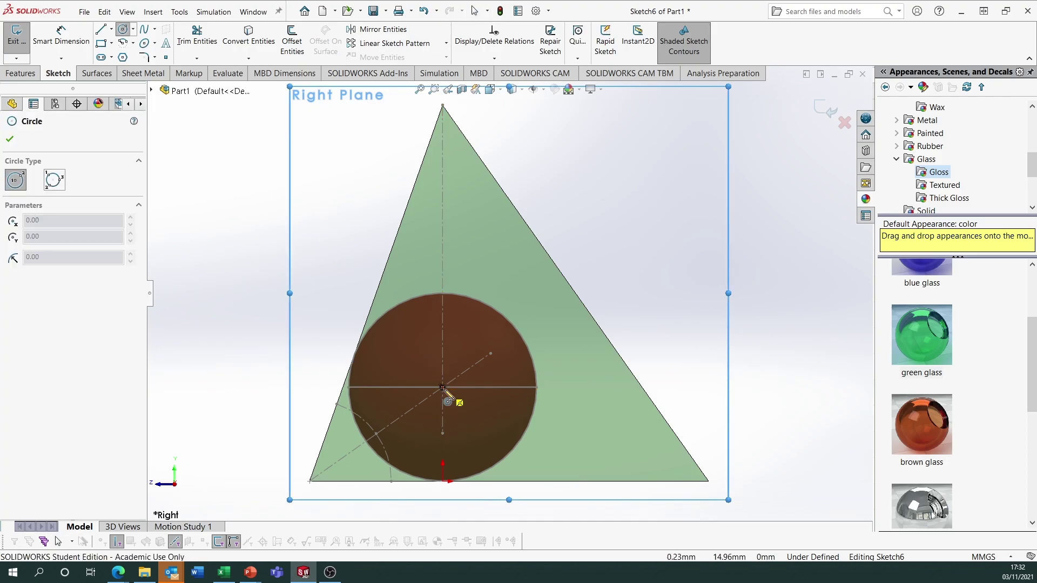
{"action": "left_click", "coordinate": [442, 388]}
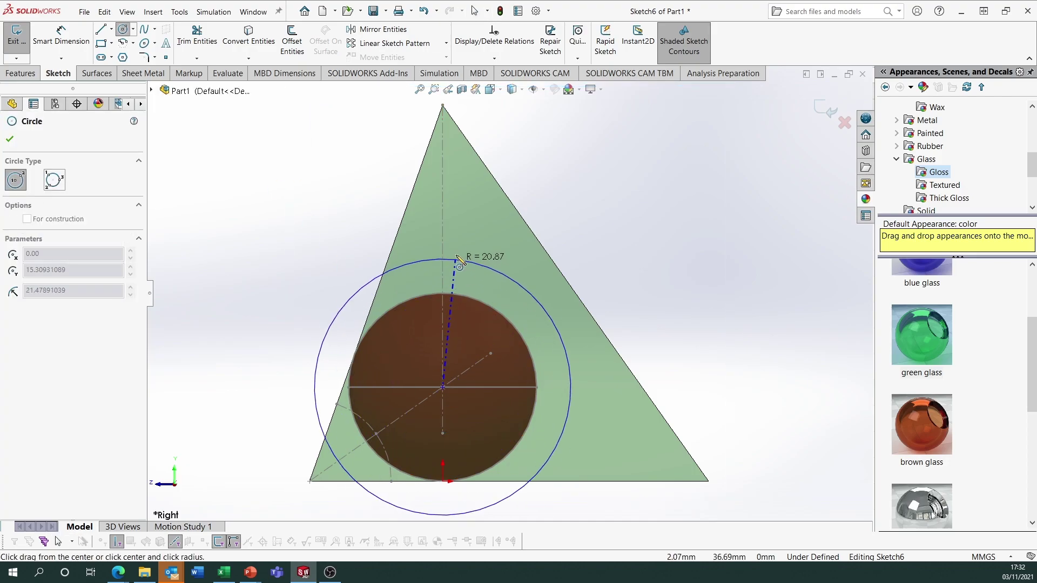
{"action": "left_click", "coordinate": [443, 106]}
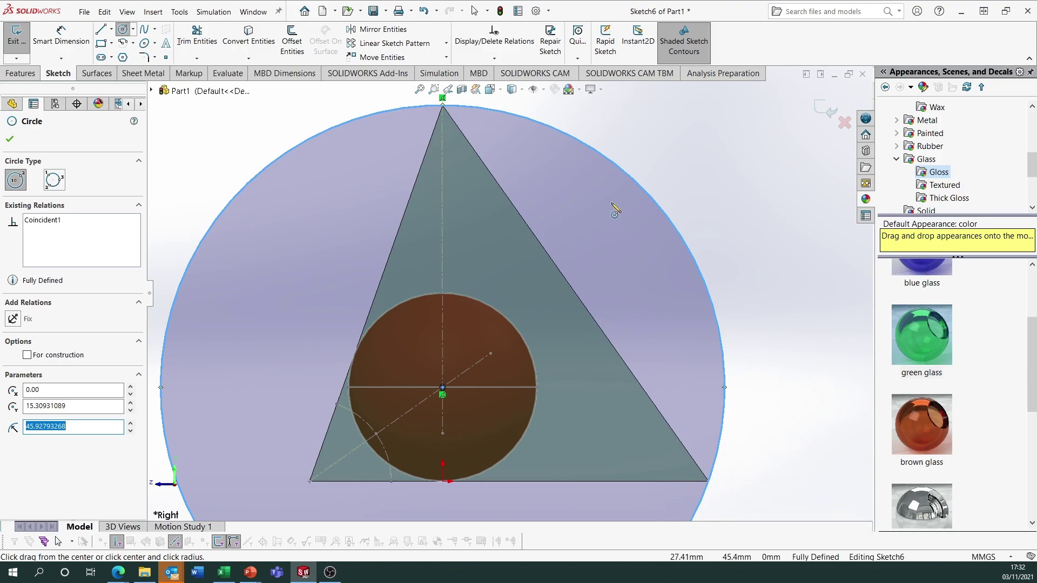
{"action": "scroll", "coordinate": [504, 293], "scroll_direction": "up", "scroll_amount": 1}
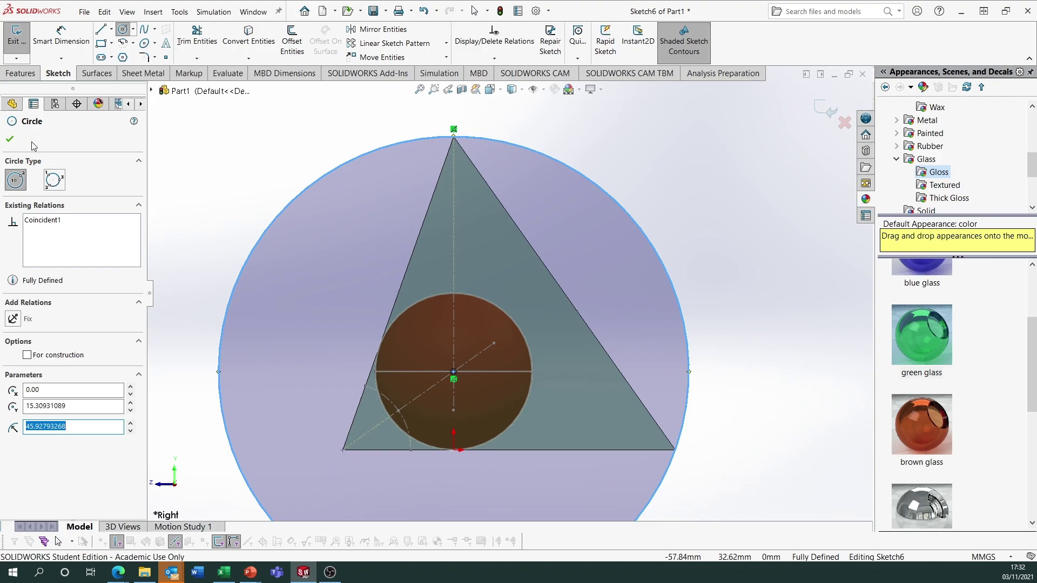
{"action": "left_click", "coordinate": [10, 138]}
{"action": "scroll", "coordinate": [346, 174], "scroll_direction": "up", "scroll_amount": 1}
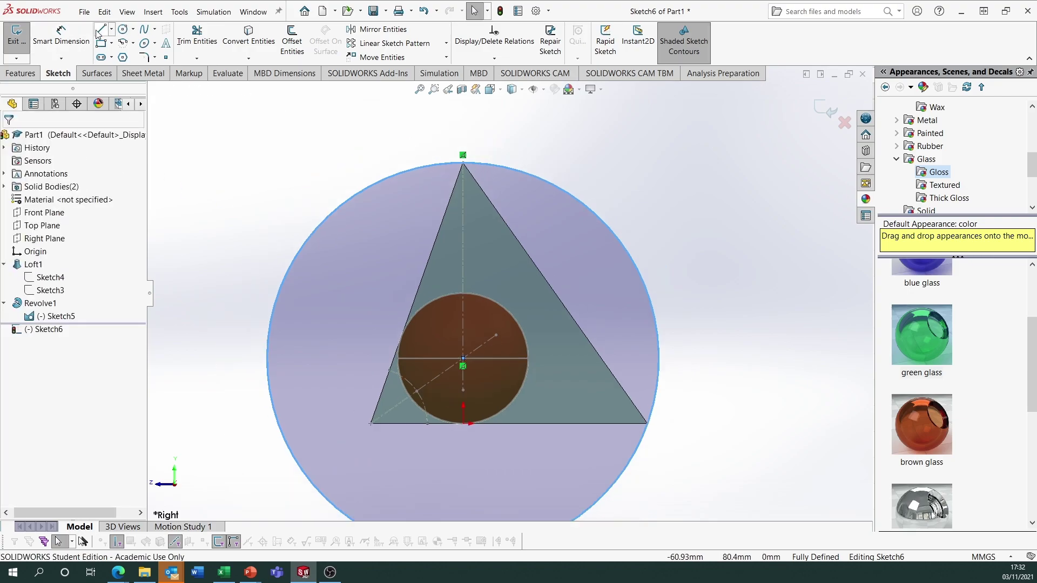
Step: Draw a horizontal diameter line across the circle and start a Revolved Boss/Base
{"action": "left_click", "coordinate": [99, 31]}
{"action": "left_click", "coordinate": [267, 358]}
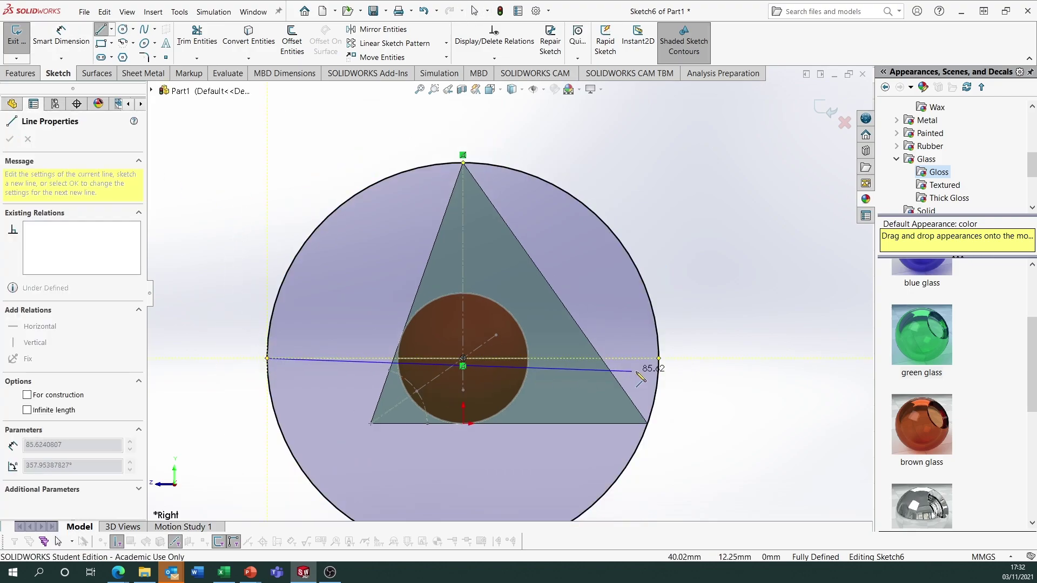
{"action": "left_click", "coordinate": [659, 358]}
{"action": "key", "text": "Escape"}
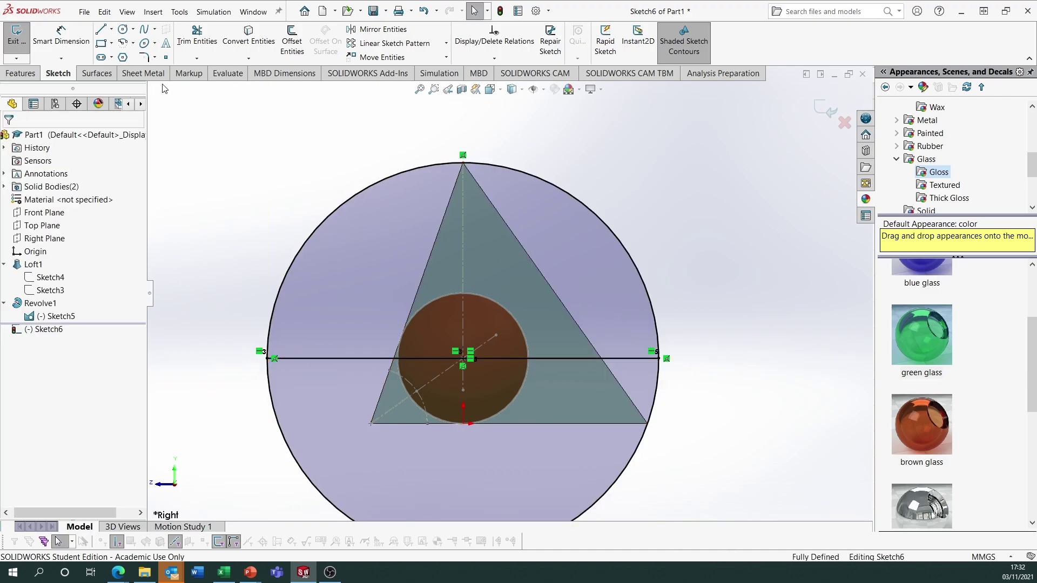
{"action": "left_click", "coordinate": [17, 74]}
{"action": "left_click", "coordinate": [58, 52]}
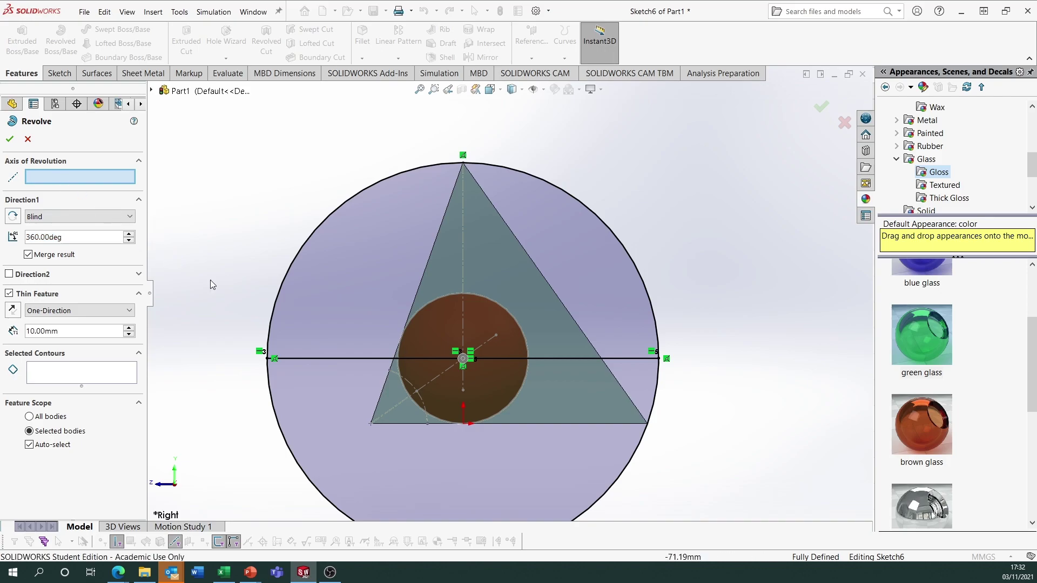
Step: Revolve the circle's upper half about Line1 as a solid, unmerged outer sphere
{"action": "left_click", "coordinate": [368, 358]}
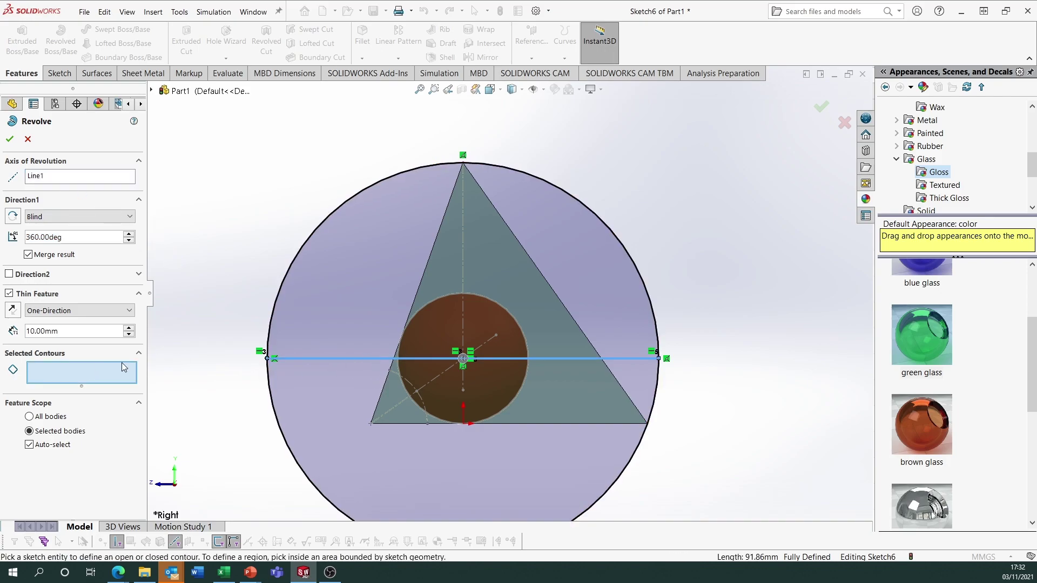
{"action": "left_click", "coordinate": [348, 302]}
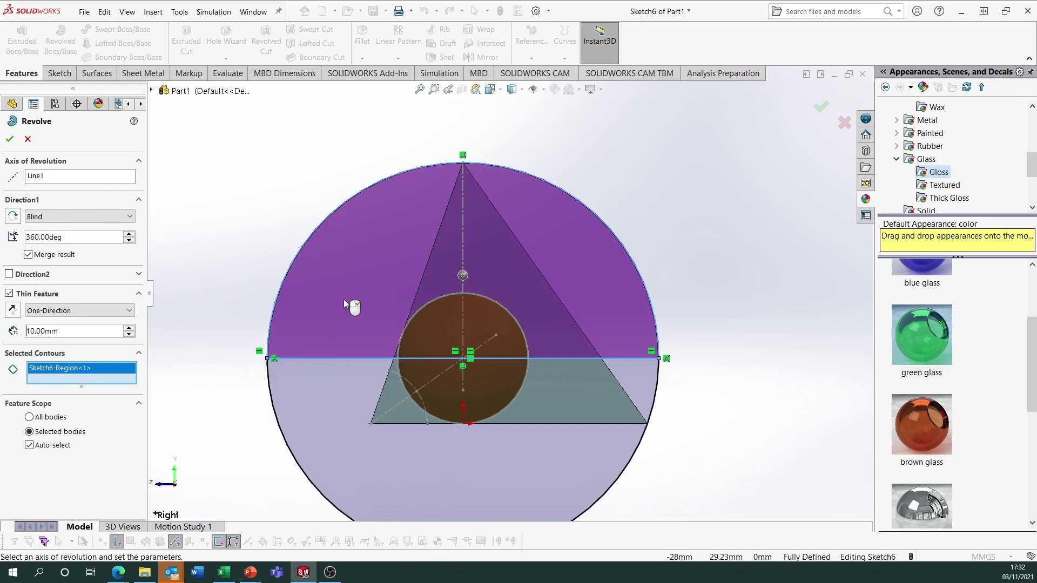
{"action": "left_click", "coordinate": [9, 295]}
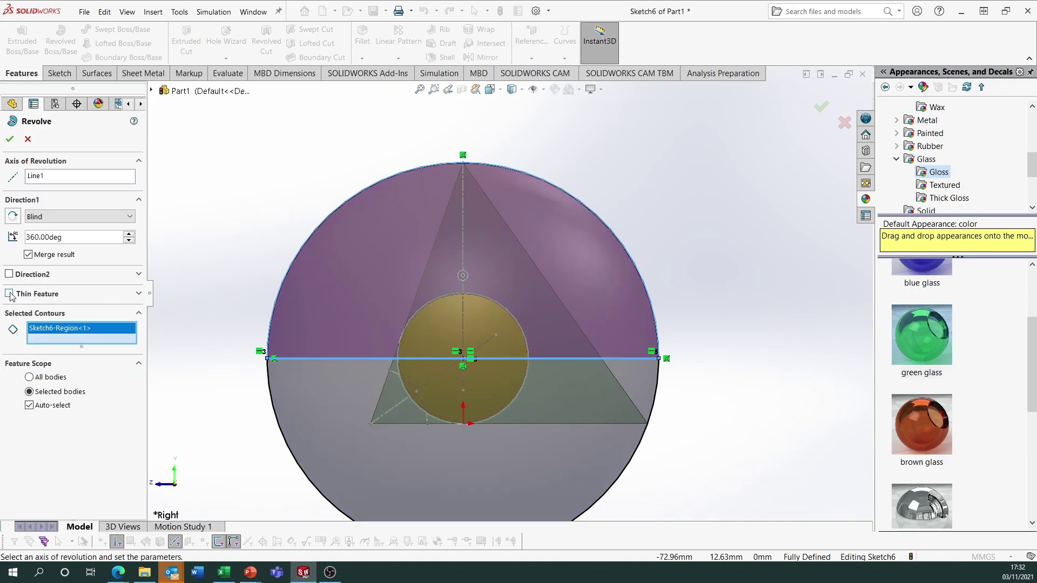
{"action": "left_click", "coordinate": [28, 255]}
{"action": "left_click", "coordinate": [9, 140]}
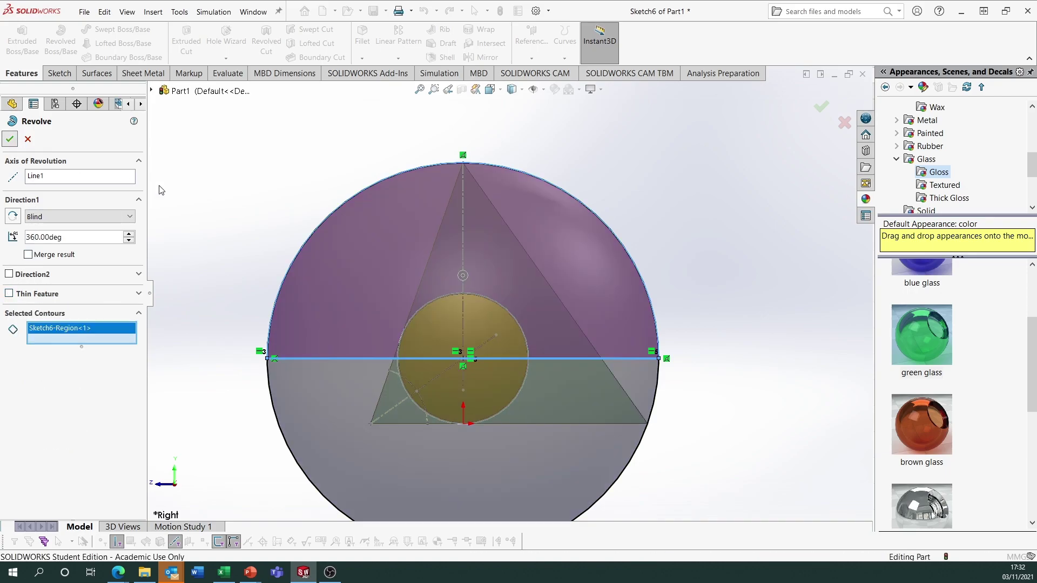
{"action": "key", "text": "f"}
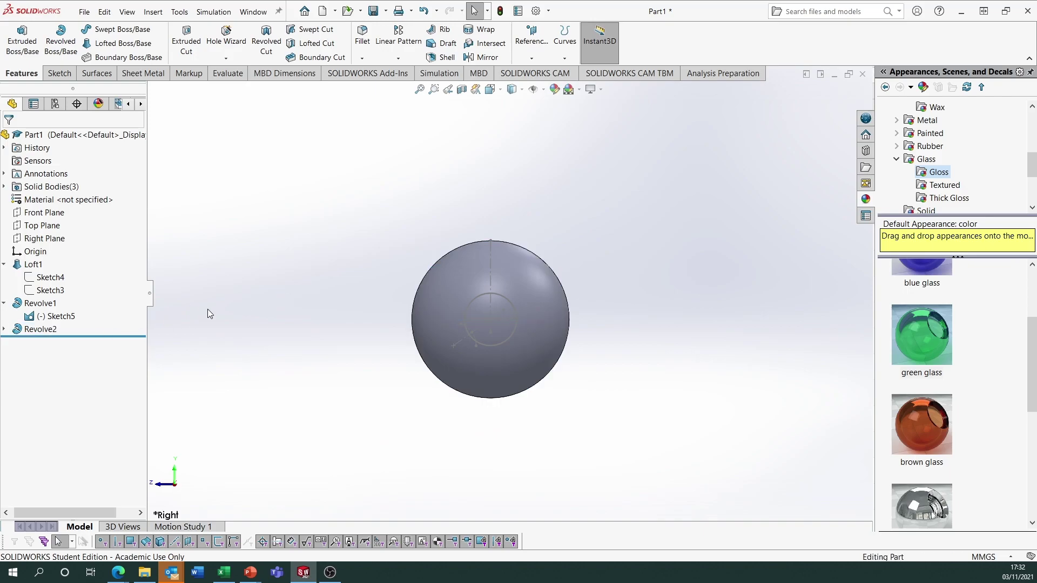
Step: Hide Sketch5 and apply brown glass appearance to the whole outer sphere feature
{"action": "right_click", "coordinate": [64, 320]}
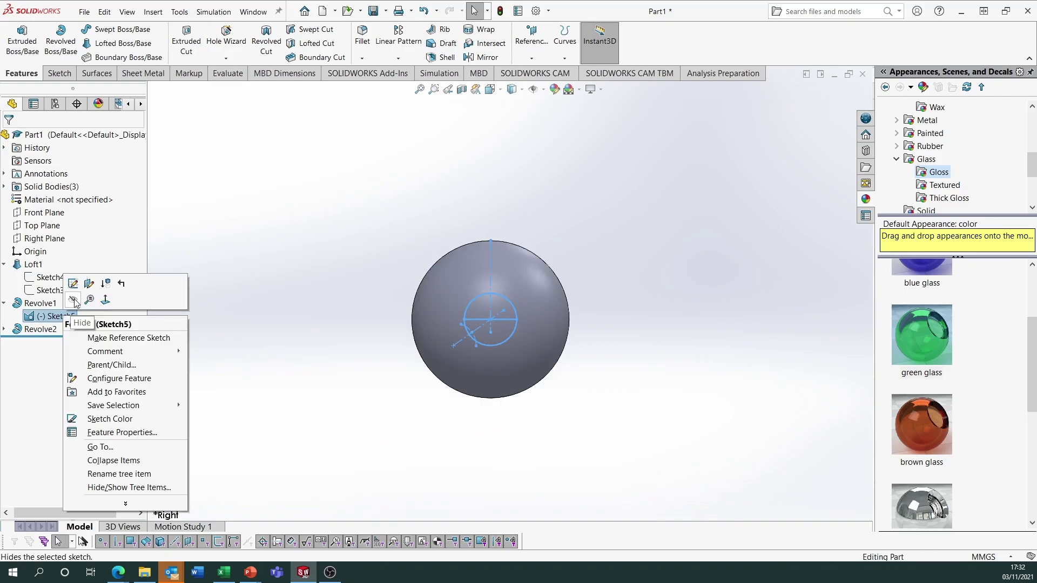
{"action": "left_click", "coordinate": [73, 301]}
{"action": "left_click_drag", "start_coordinate": [922, 446], "coordinate": [552, 317]}
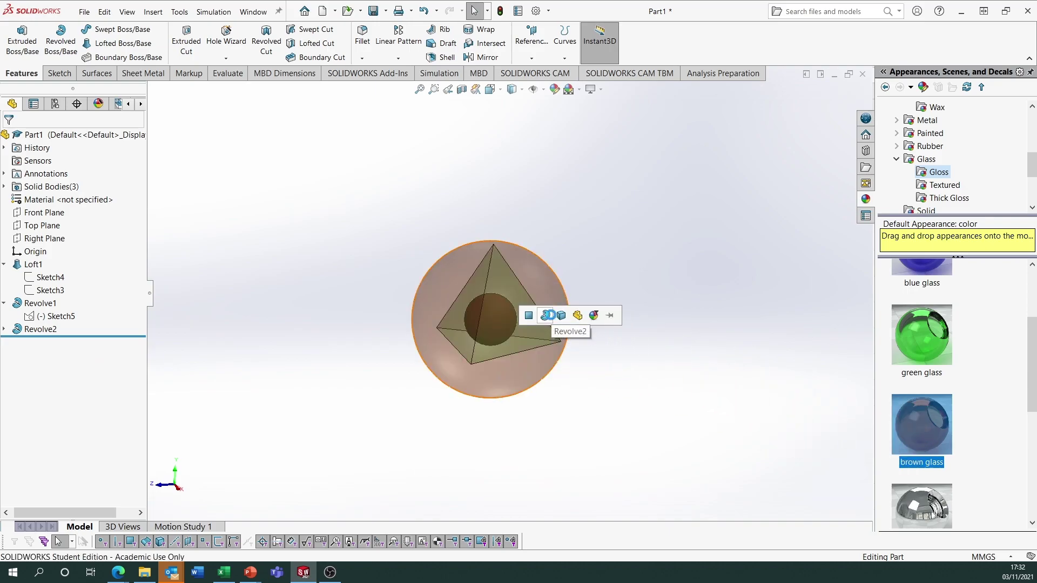
{"action": "left_click", "coordinate": [548, 315]}
Step: Orbit the model to show the tetrahedron and inner sphere through the glass sphere
{"action": "scroll", "coordinate": [546, 324], "scroll_direction": "down", "scroll_amount": 5}
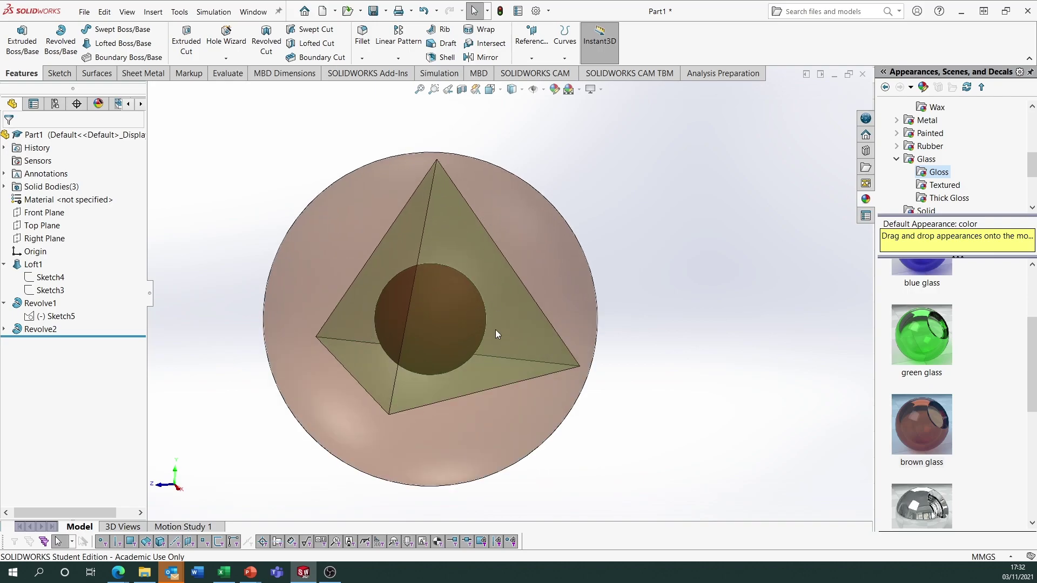
{"action": "middle_click_drag", "start_coordinate": [504, 387], "coordinate": [486, 357]}
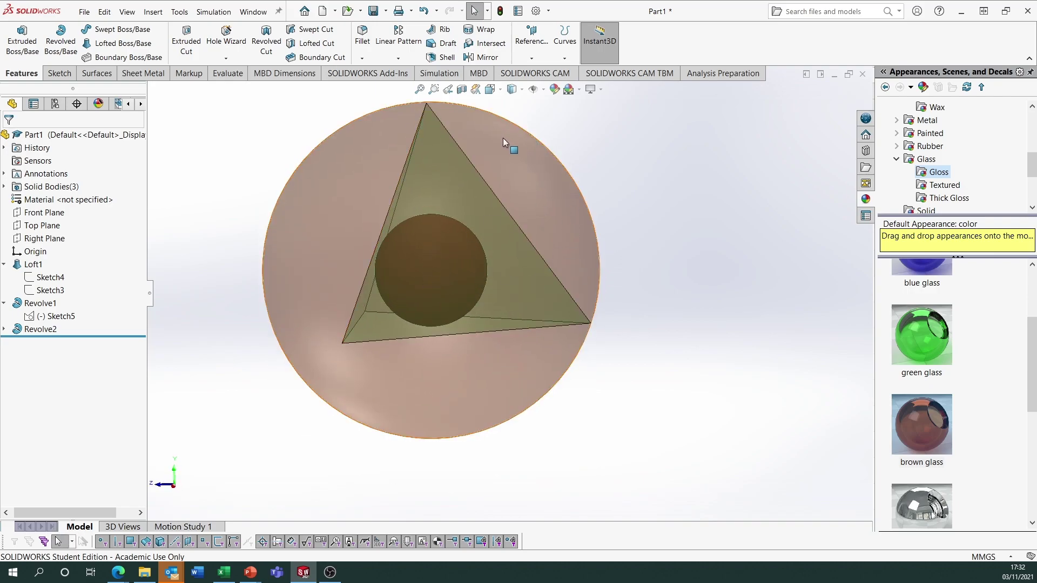
{"action": "middle_click_drag", "start_coordinate": [563, 340], "coordinate": [493, 400]}
{"action": "scroll", "coordinate": [556, 354], "scroll_direction": "down", "scroll_amount": 2}
{"action": "scroll", "coordinate": [491, 410], "scroll_direction": "up", "scroll_amount": 3}
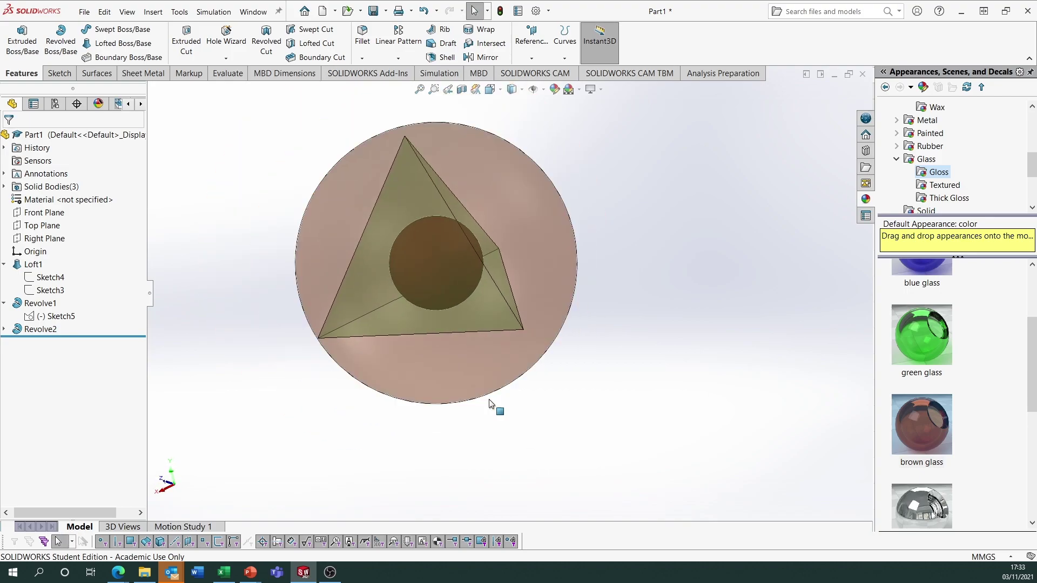
{"action": "scroll", "coordinate": [460, 264], "scroll_direction": "down", "scroll_amount": 2}
{"action": "middle_click_drag", "start_coordinate": [462, 263], "coordinate": [385, 193]}
{"action": "scroll", "coordinate": [432, 222], "scroll_direction": "up", "scroll_amount": 3}
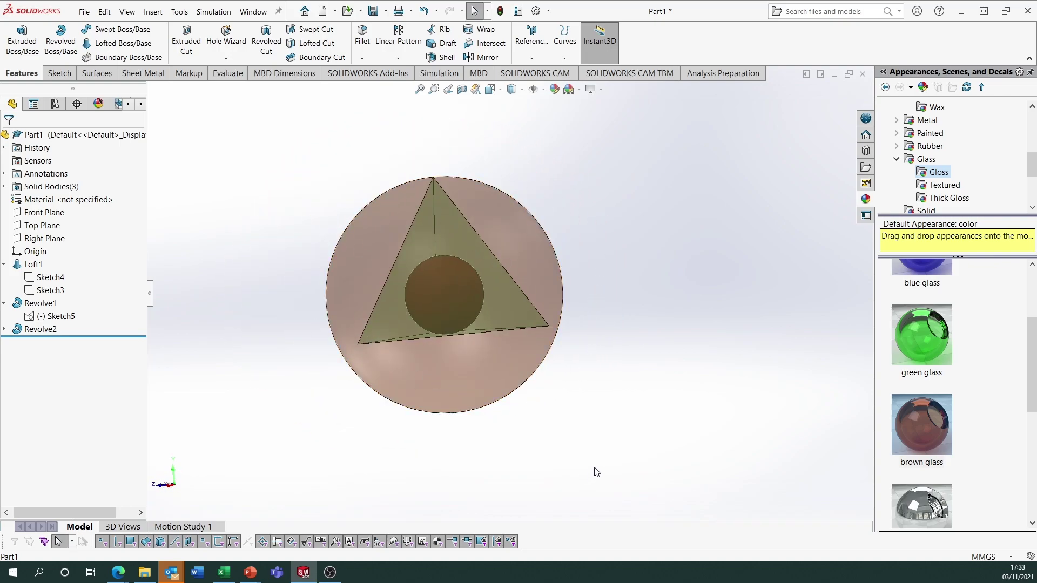
{"action": "middle_click_drag", "start_coordinate": [519, 371], "coordinate": [598, 352]}
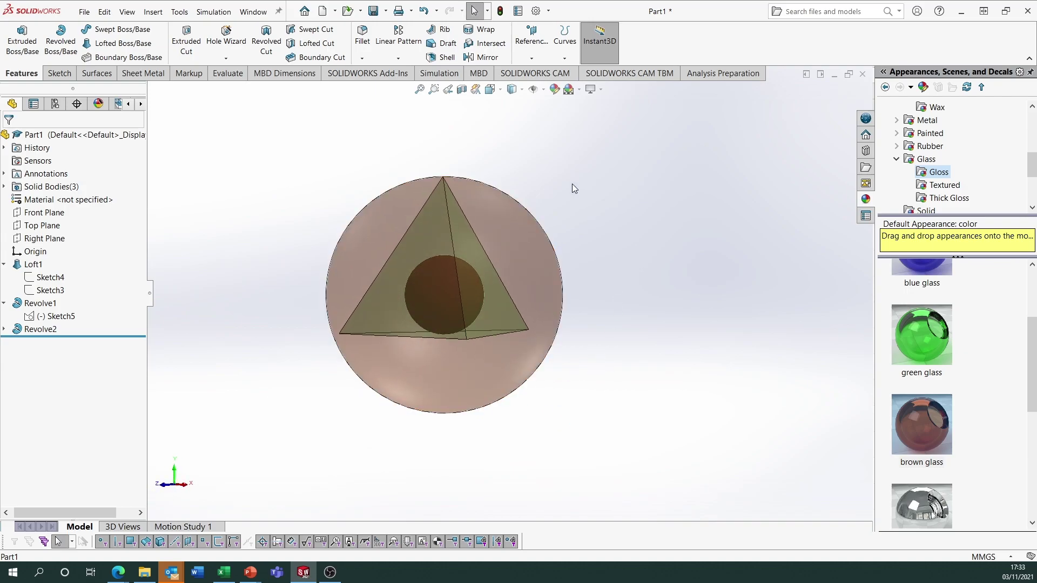